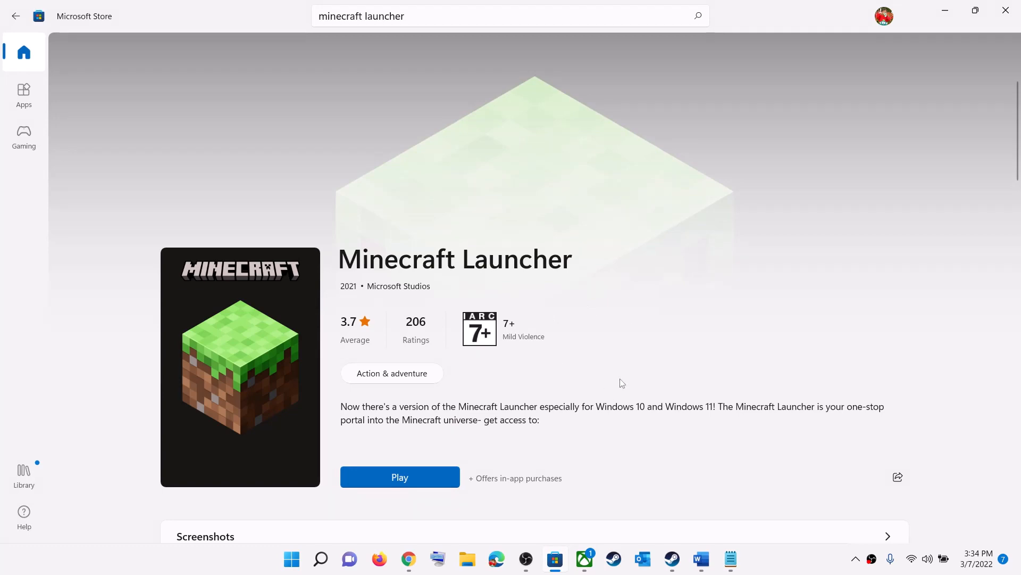
In the Word notes, highlight error 0x80073D05 and Step 1's one-account and Xbox text, then minimize Word
{"action": "left_click", "coordinate": [702, 559]}
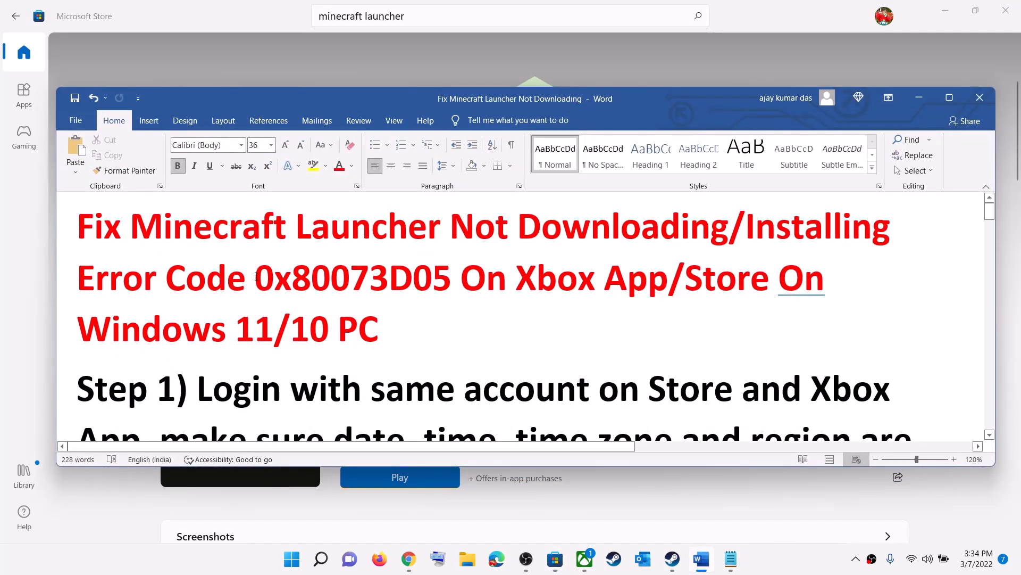
{"action": "left_click_drag", "start_coordinate": [255, 276], "coordinate": [451, 274]}
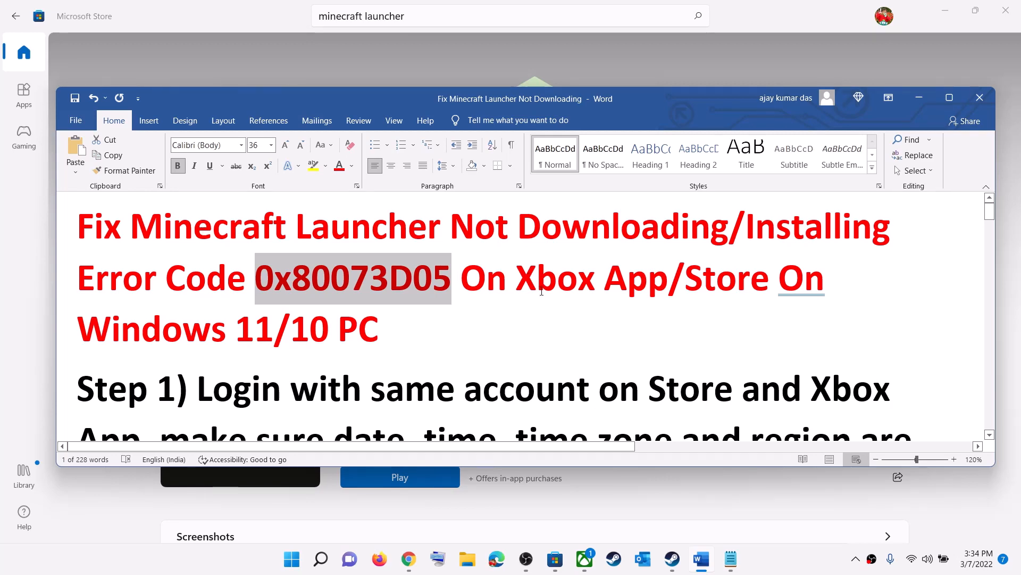
{"action": "left_click", "coordinate": [925, 97]}
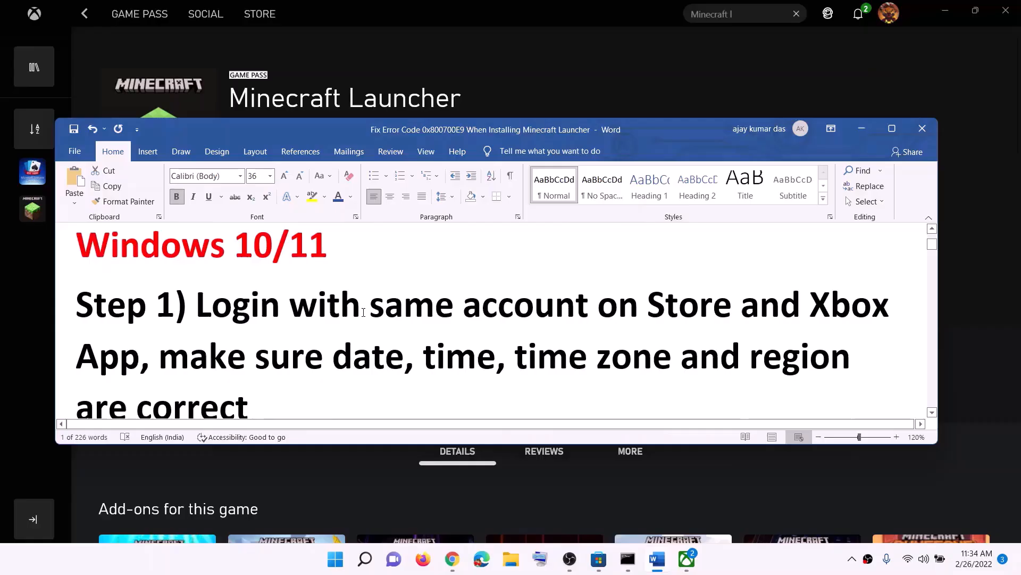
{"action": "scroll", "coordinate": [272, 289], "scroll_direction": "down", "scroll_amount": 1}
{"action": "left_click_drag", "start_coordinate": [233, 266], "coordinate": [740, 266]}
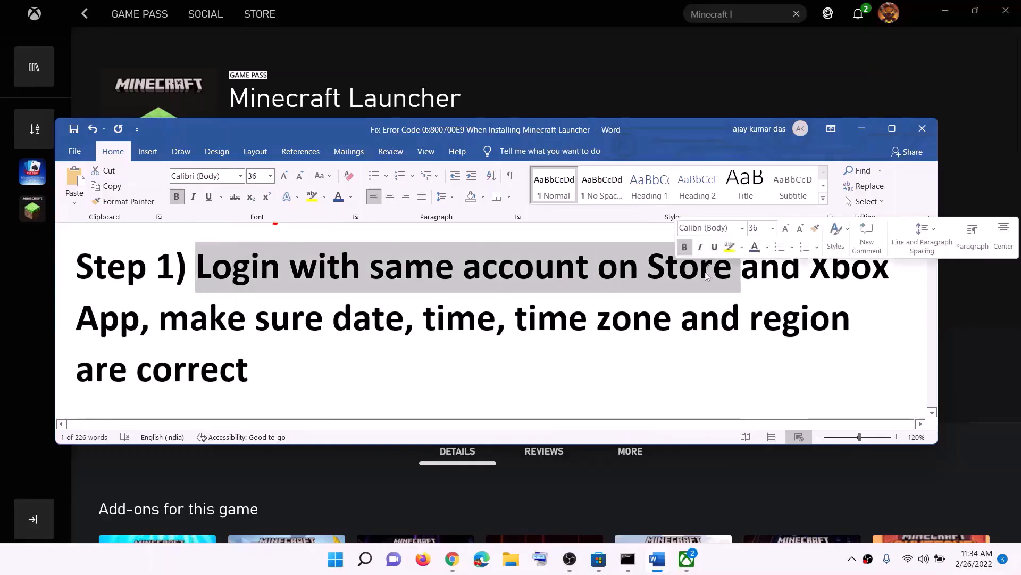
{"action": "double_click", "coordinate": [810, 261]}
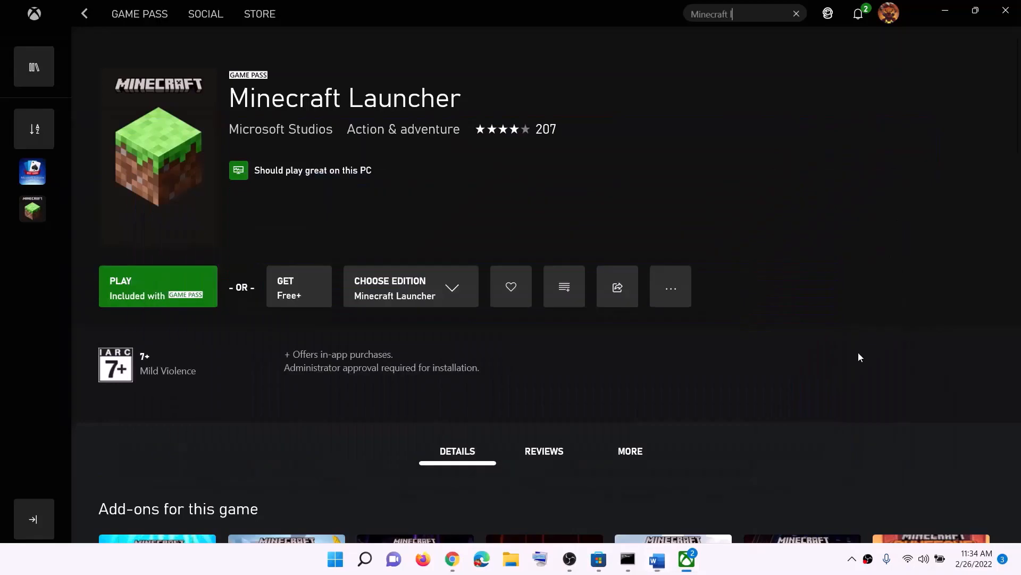
{"action": "left_click", "coordinate": [862, 128]}
Sign out of Microsoft Store and sign back in with the same account, verifying with the PIN
{"action": "left_click", "coordinate": [600, 564]}
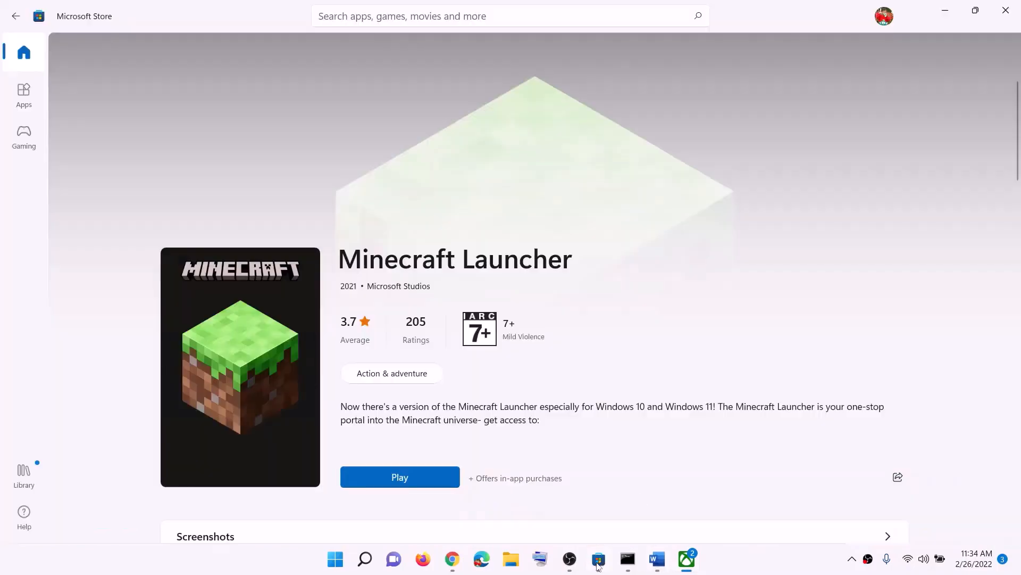
{"action": "left_click", "coordinate": [884, 17]}
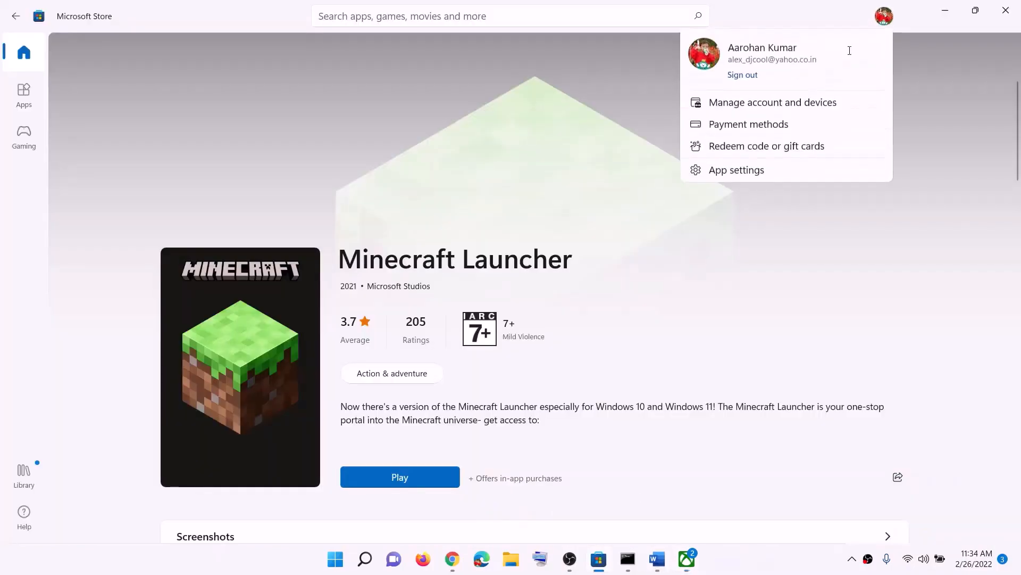
{"action": "left_click", "coordinate": [742, 73]}
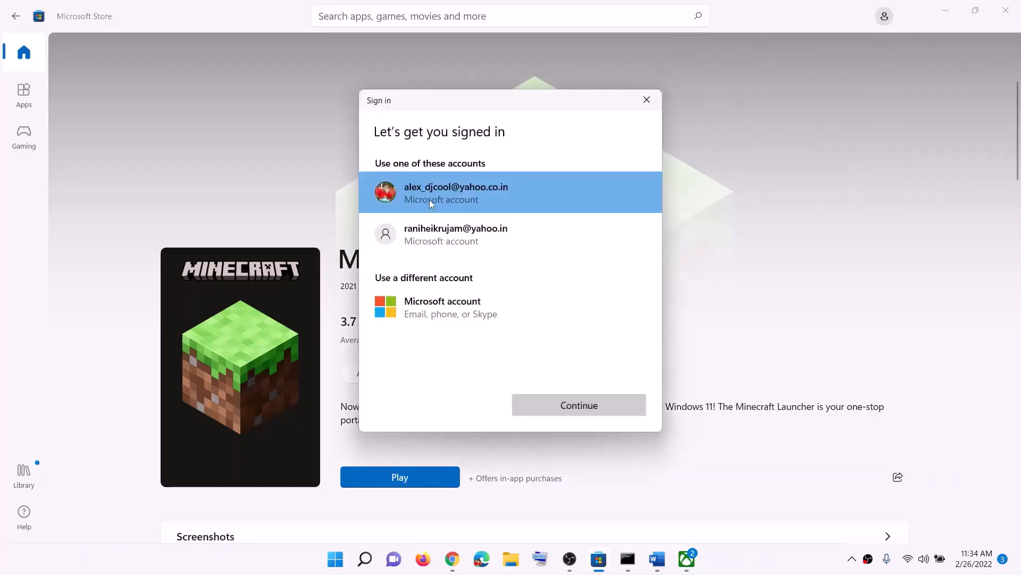
{"action": "left_click", "coordinate": [567, 407]}
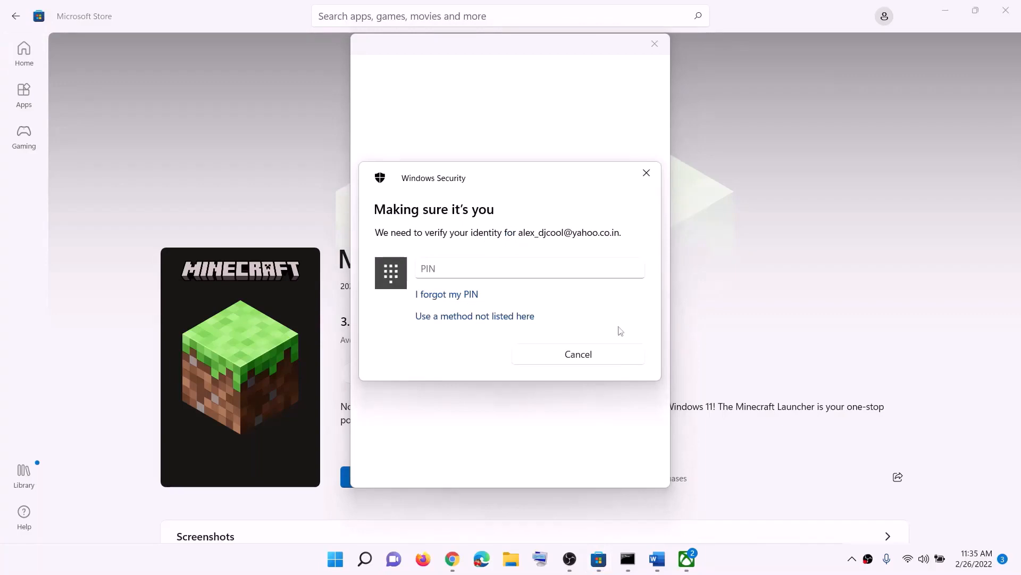
{"action": "left_click", "coordinate": [458, 275]}
{"action": "type", "text": "1••"}
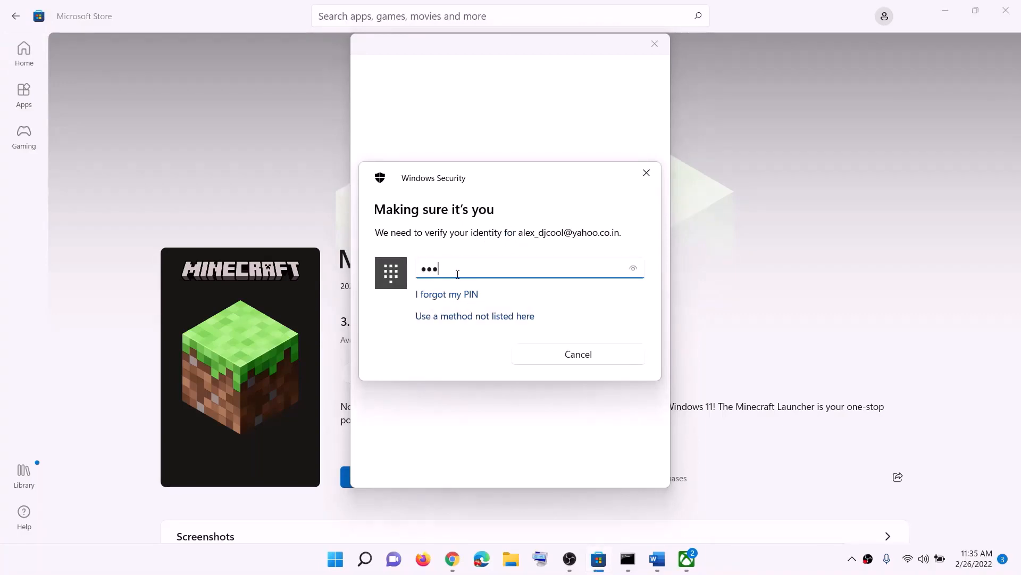
{"action": "type", "text": "•"}
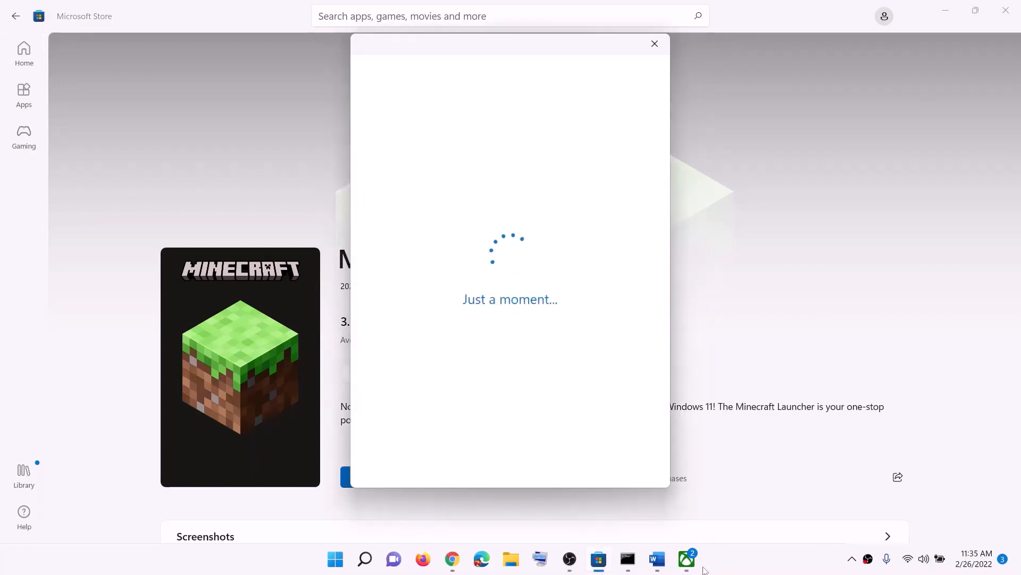
{"action": "left_click", "coordinate": [691, 561]}
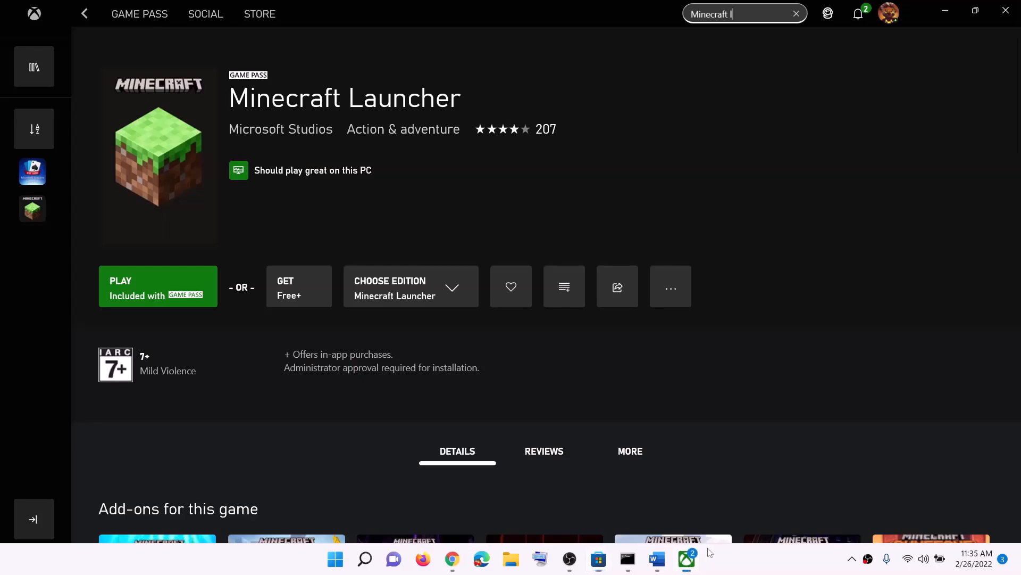
Sign out of the Xbox app from the profile menu, then sign back in
{"action": "left_click", "coordinate": [892, 18]}
{"action": "left_click", "coordinate": [857, 202]}
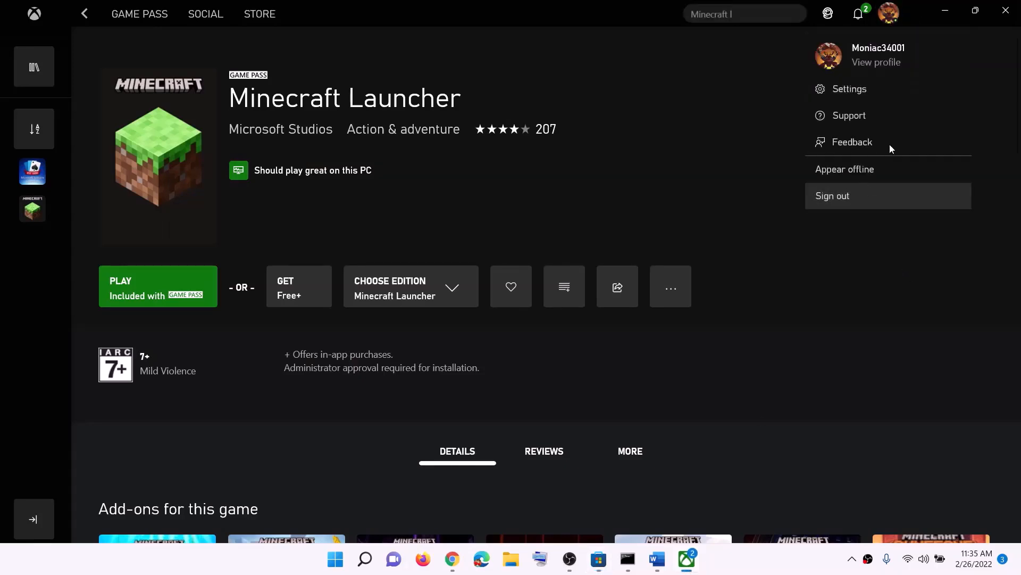
{"action": "left_click", "coordinate": [889, 17]}
{"action": "left_click", "coordinate": [839, 130]}
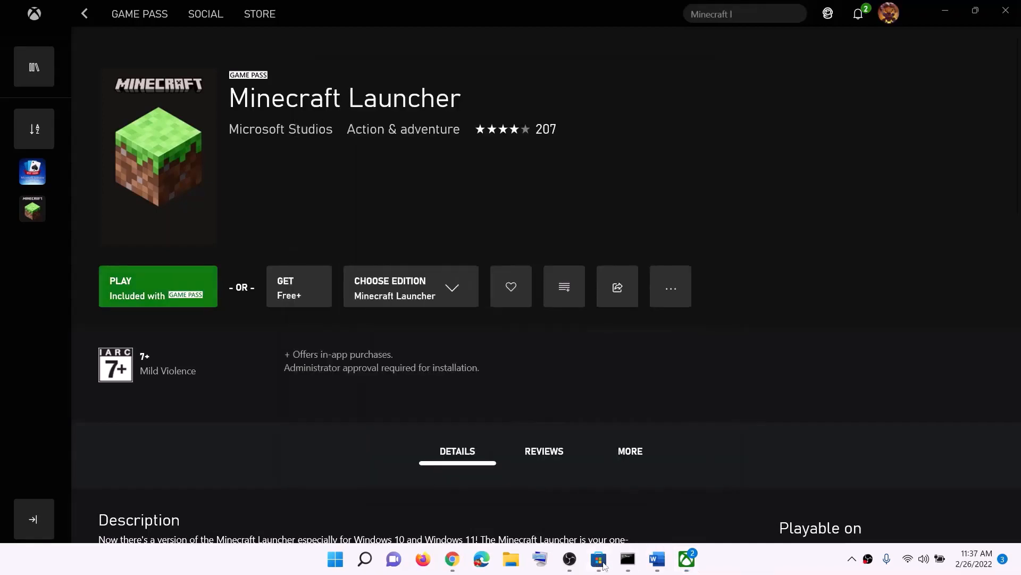
{"action": "left_click", "coordinate": [657, 558]}
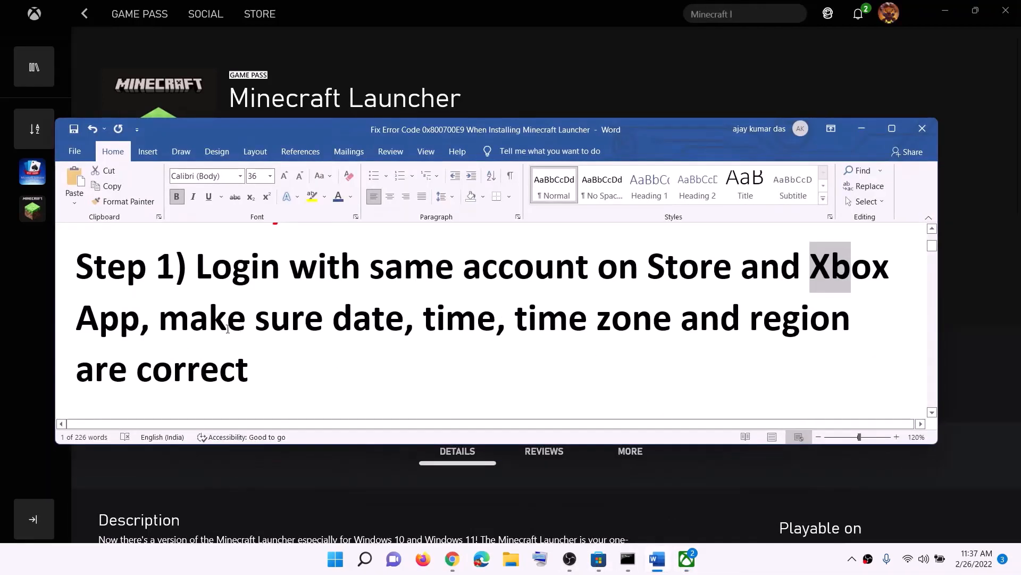
{"action": "left_click_drag", "start_coordinate": [228, 329], "coordinate": [255, 358]}
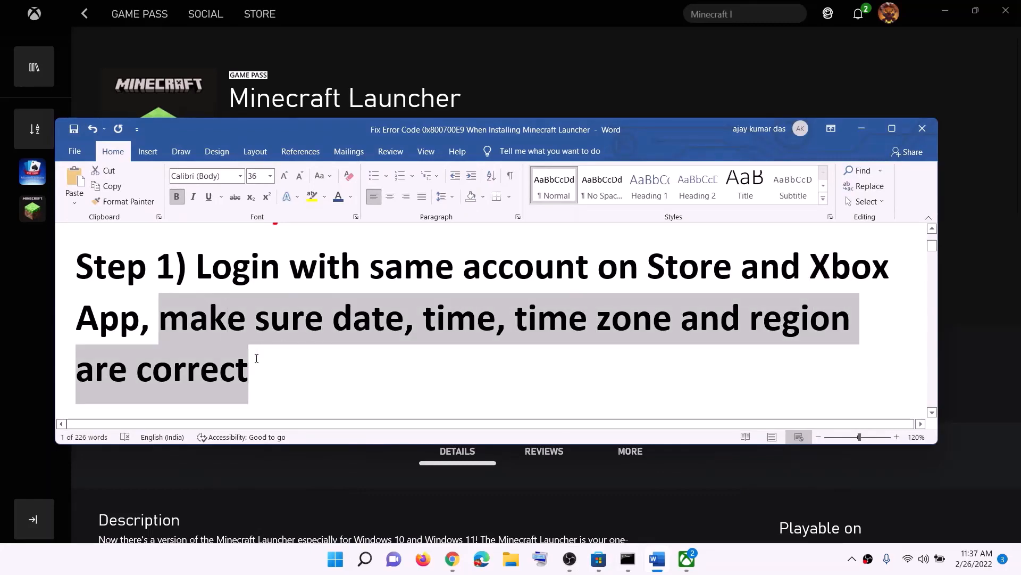
{"action": "left_click", "coordinate": [861, 130]}
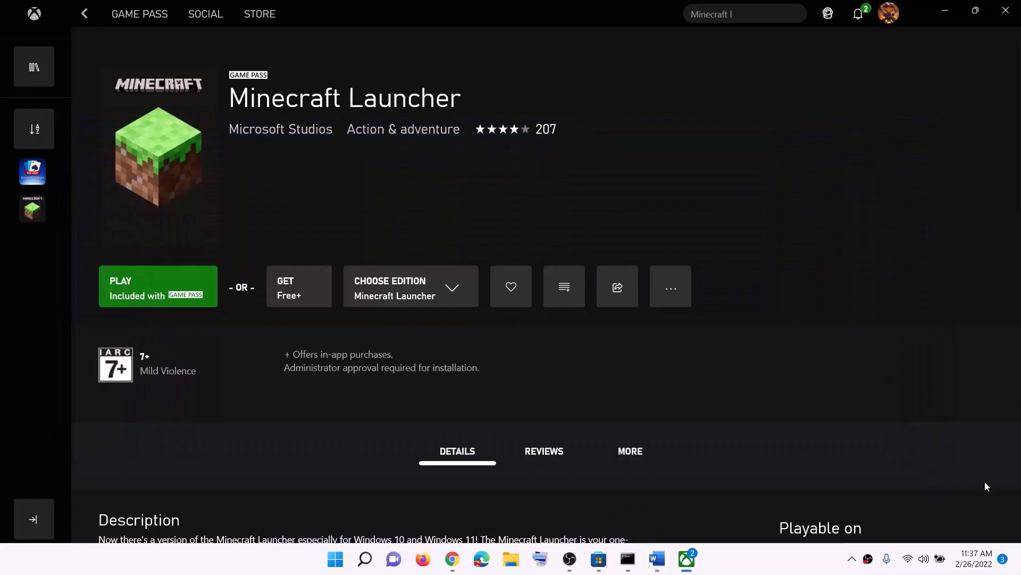
{"action": "right_click", "coordinate": [978, 568]}
Keep the UTC+05:30 Chennai, Kolkata, Mumbai, New Delhi time zone and sync the clock
{"action": "left_click", "coordinate": [952, 502]}
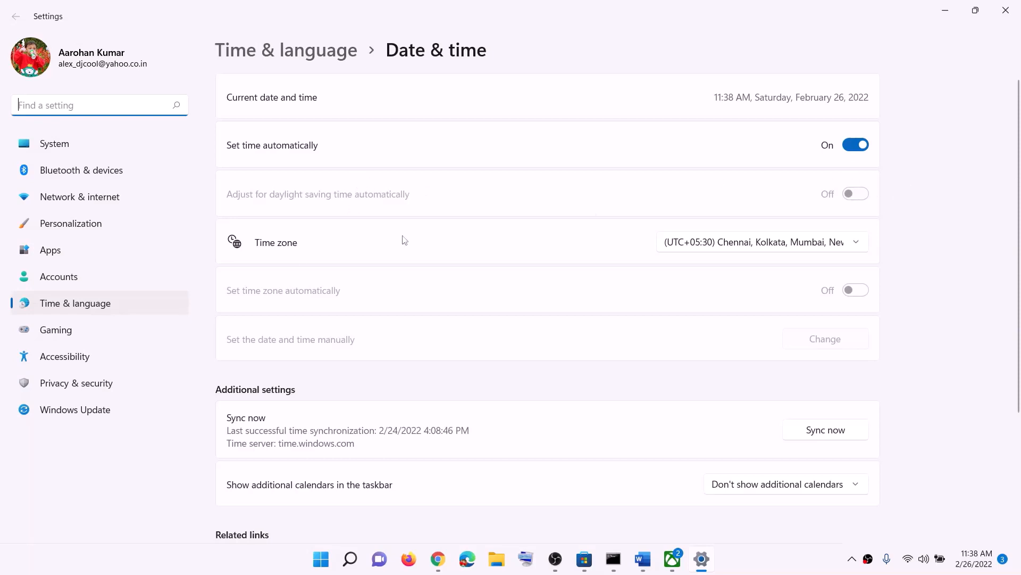
{"action": "left_click", "coordinate": [756, 245]}
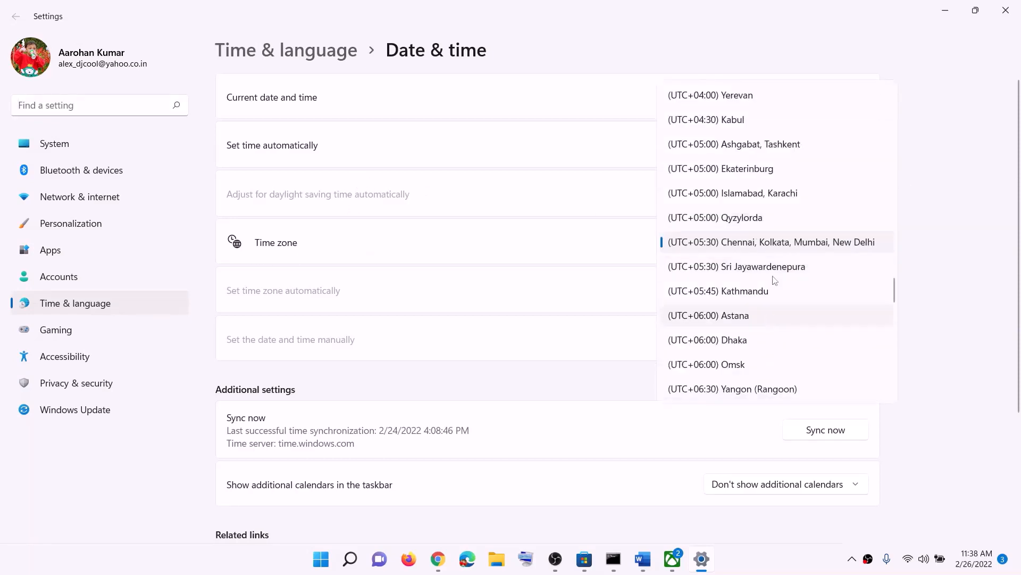
{"action": "left_click", "coordinate": [769, 246]}
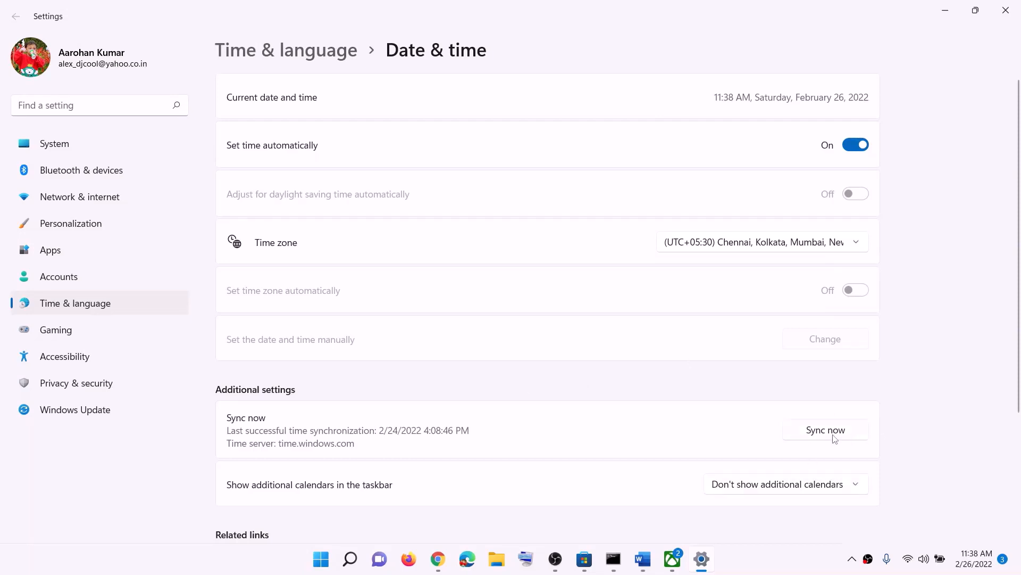
{"action": "left_click", "coordinate": [846, 434]}
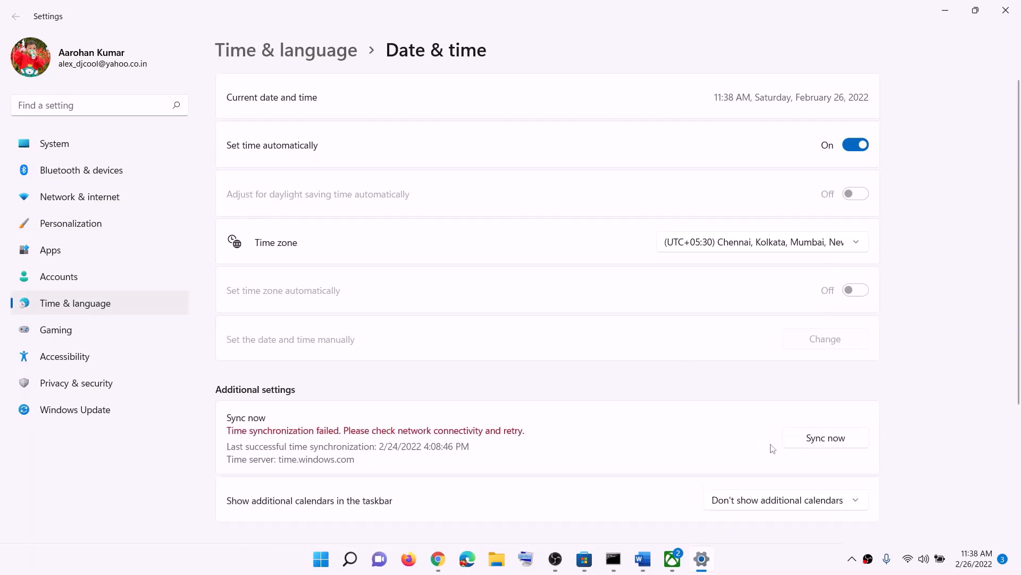
{"action": "left_click", "coordinate": [832, 440]}
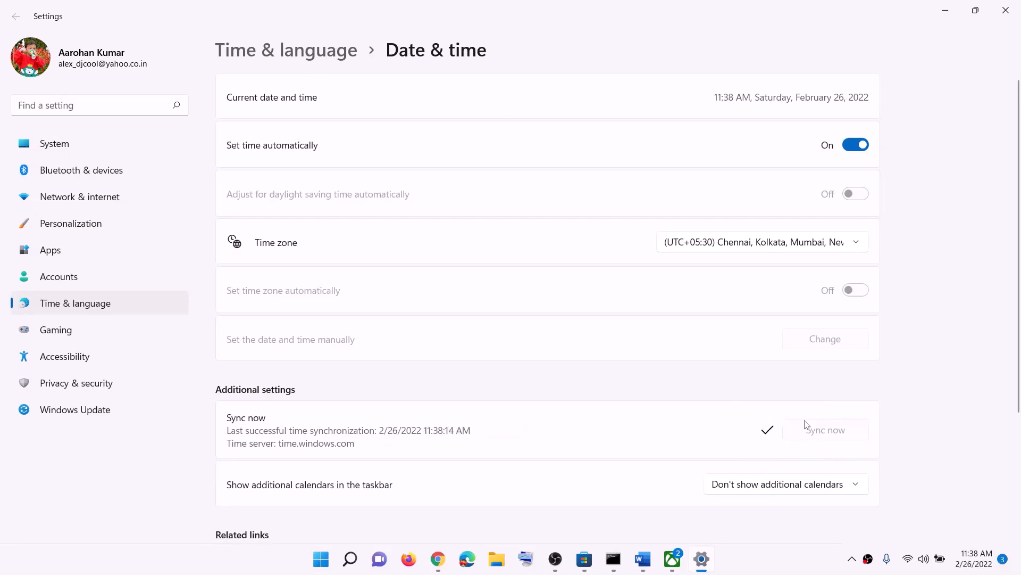
Confirm India as the country or region, then close Settings and return to the Word notes
{"action": "left_click", "coordinate": [104, 305]}
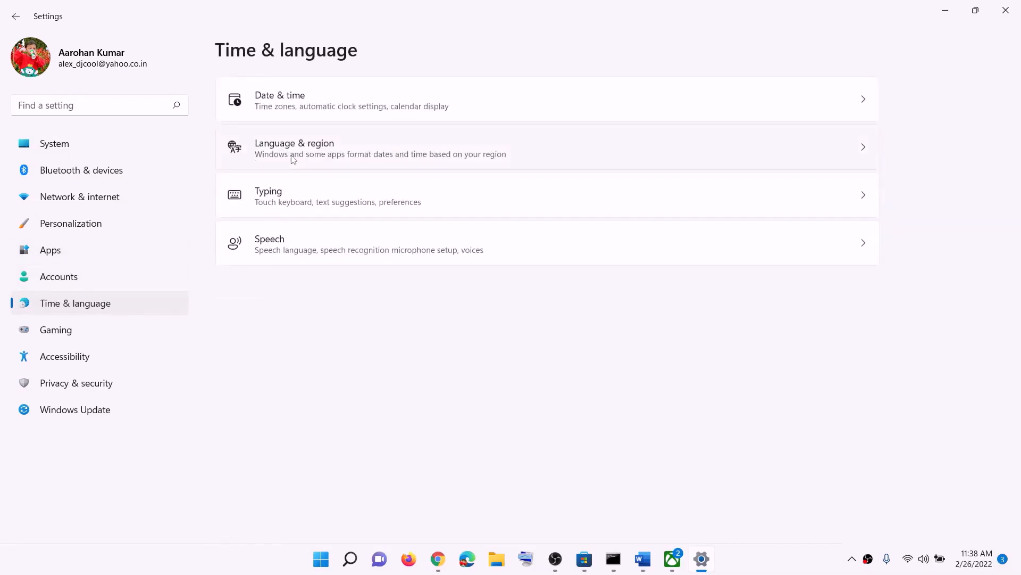
{"action": "left_click", "coordinate": [293, 160]}
{"action": "left_click", "coordinate": [830, 298]}
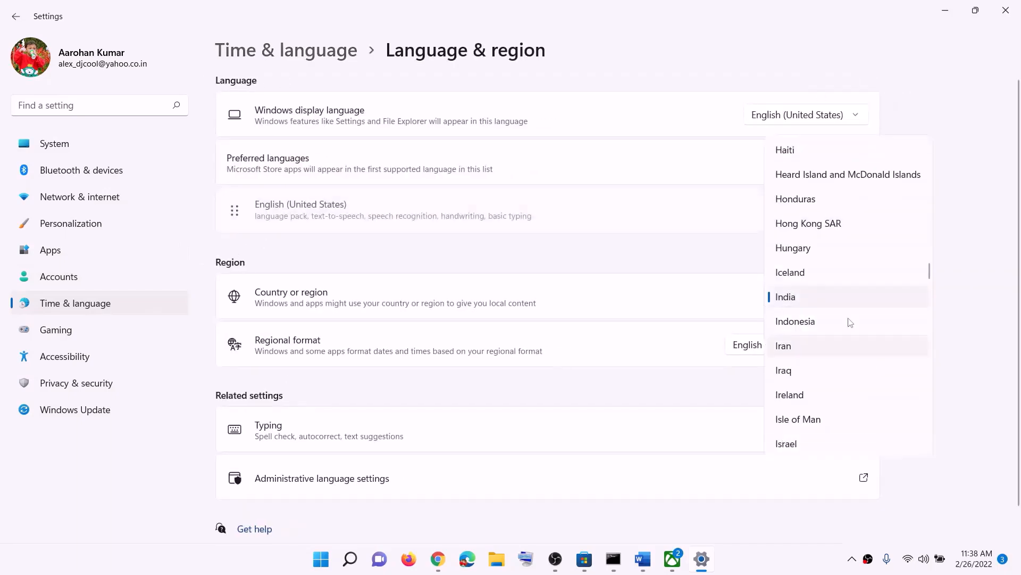
{"action": "left_click", "coordinate": [959, 284]}
{"action": "left_click", "coordinate": [1006, 9]}
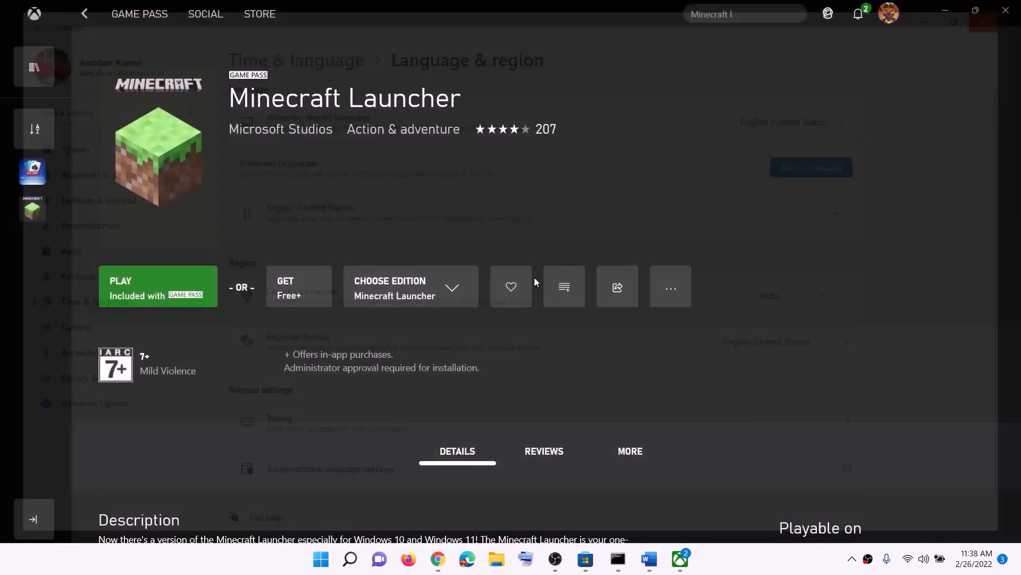
{"action": "left_click", "coordinate": [658, 559]}
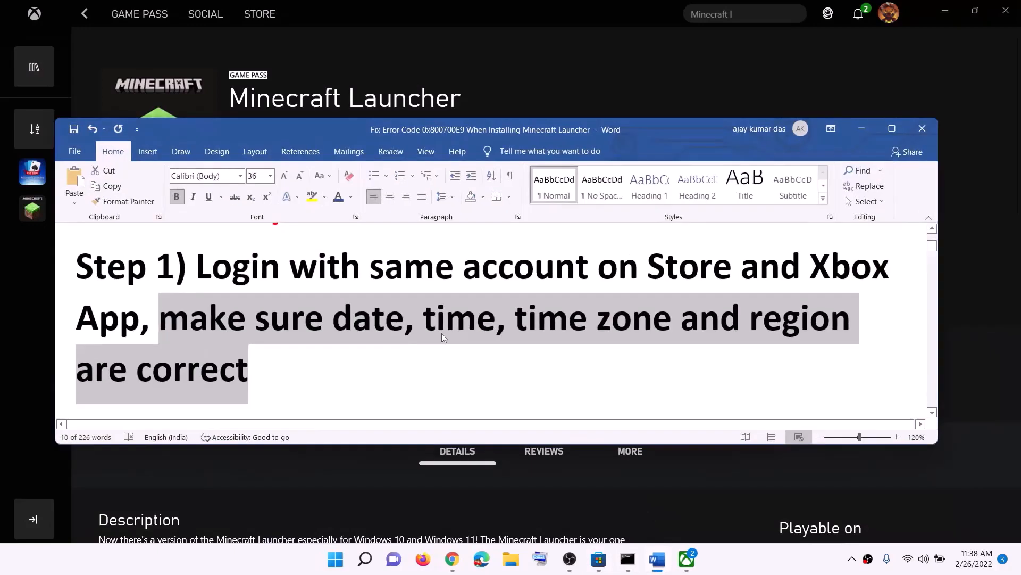
Highlight Step 2's Xbox App text, compare the Store and Xbox app pages, and search Start for 'xbox'
{"action": "scroll", "coordinate": [443, 333], "scroll_direction": "down", "scroll_amount": 5}
{"action": "scroll", "coordinate": [443, 333], "scroll_direction": "down", "scroll_amount": 1}
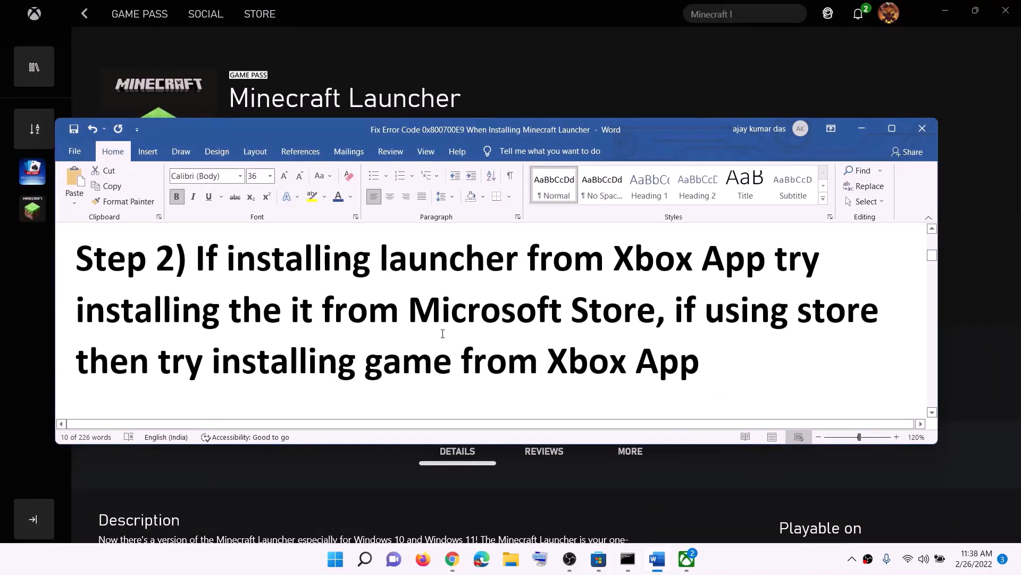
{"action": "left_click_drag", "start_coordinate": [438, 270], "coordinate": [725, 269]}
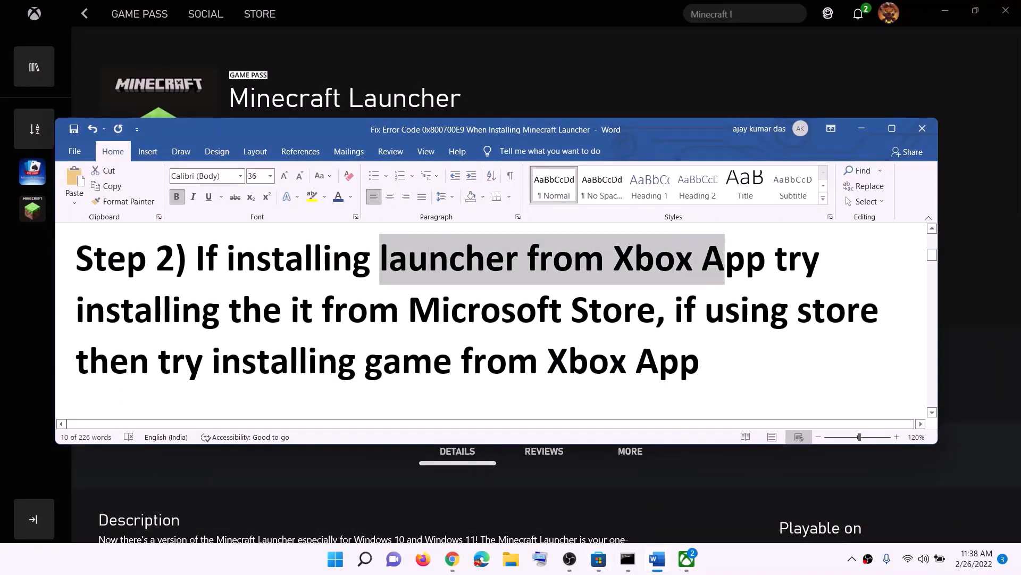
{"action": "left_click", "coordinate": [599, 559]}
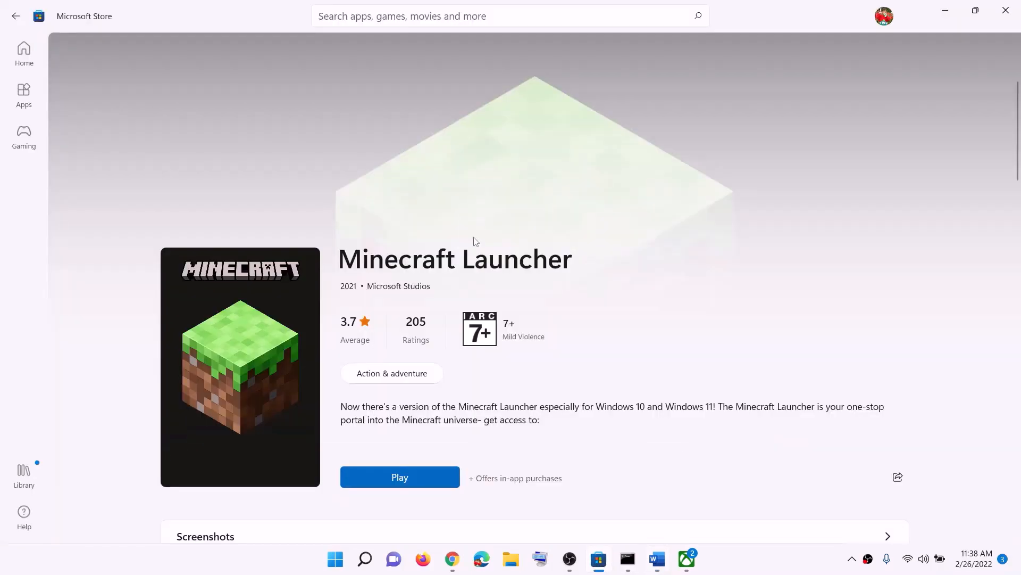
{"action": "left_click", "coordinate": [687, 560]}
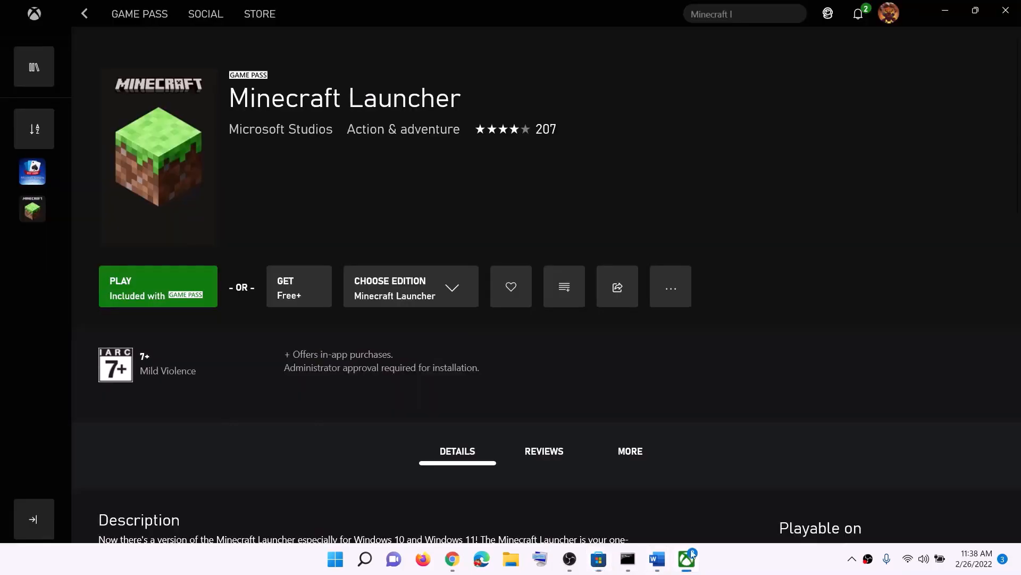
{"action": "left_click", "coordinate": [336, 559]}
{"action": "type", "text": "xbox"}
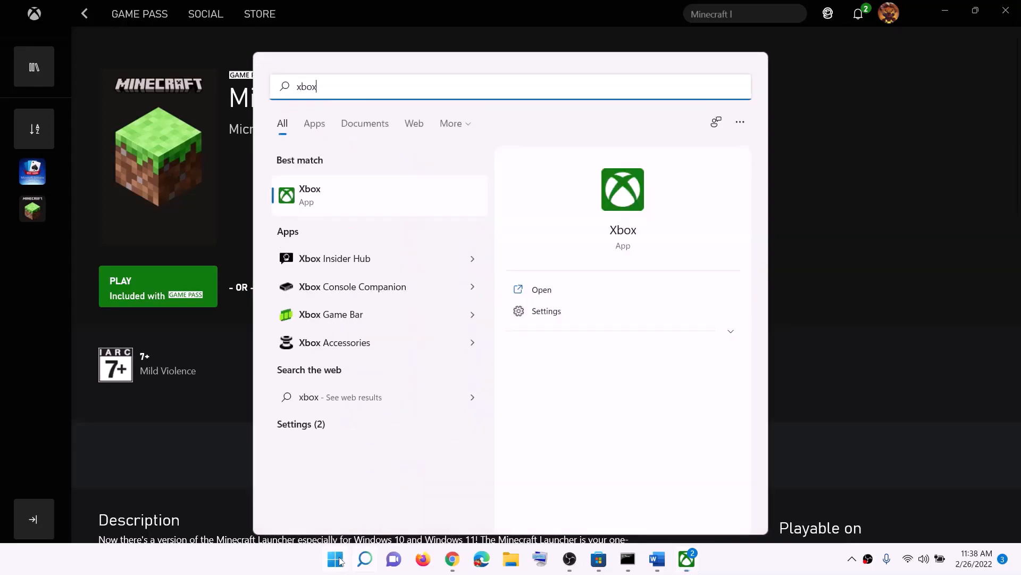
Search the Store for 'xbox', select the Xbox app's Minecraft Launcher title, then clear the Store search
{"action": "left_click", "coordinate": [600, 560]}
{"action": "left_click", "coordinate": [366, 19]}
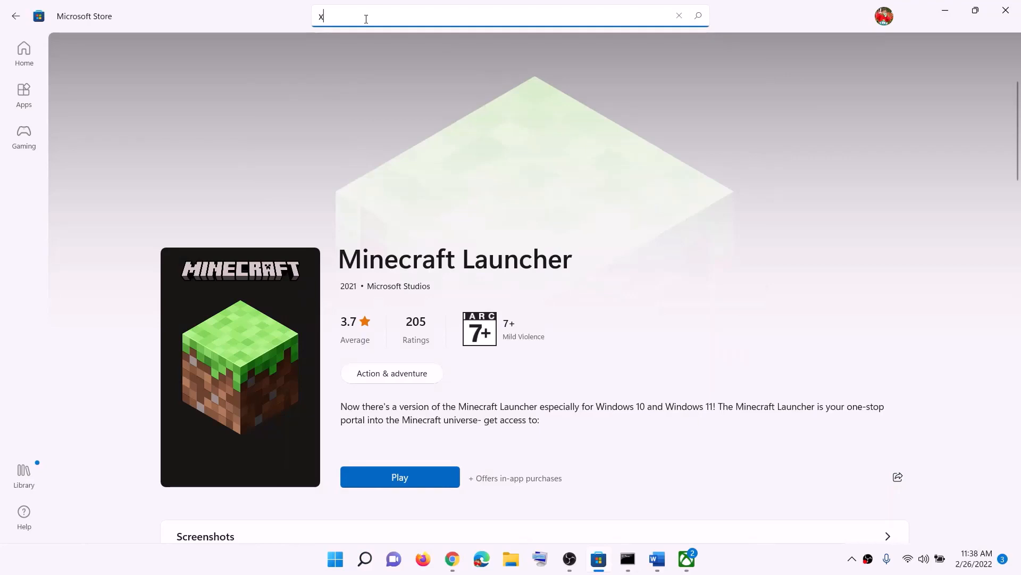
{"action": "type", "text": "xbox"}
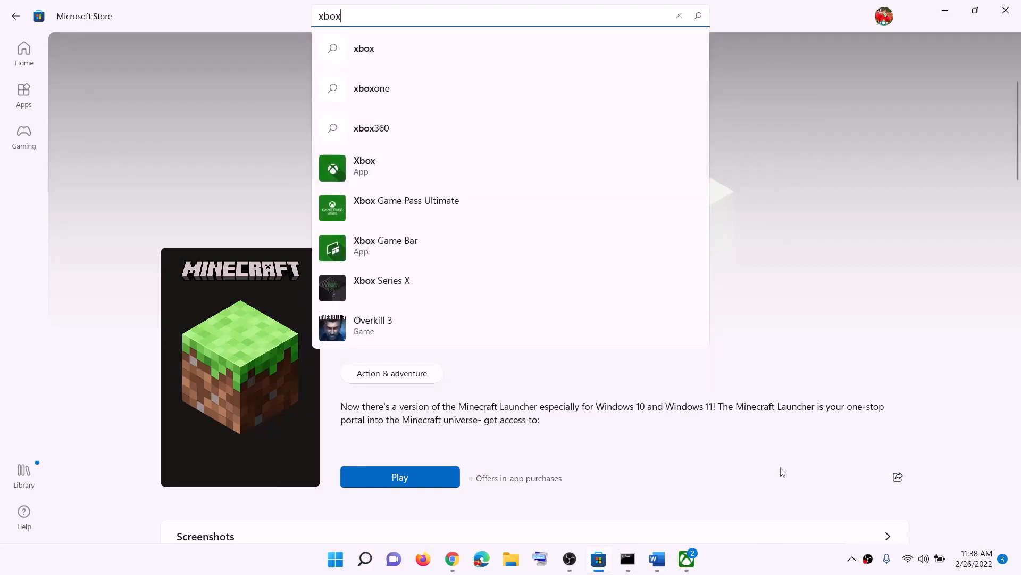
{"action": "left_click", "coordinate": [690, 561]}
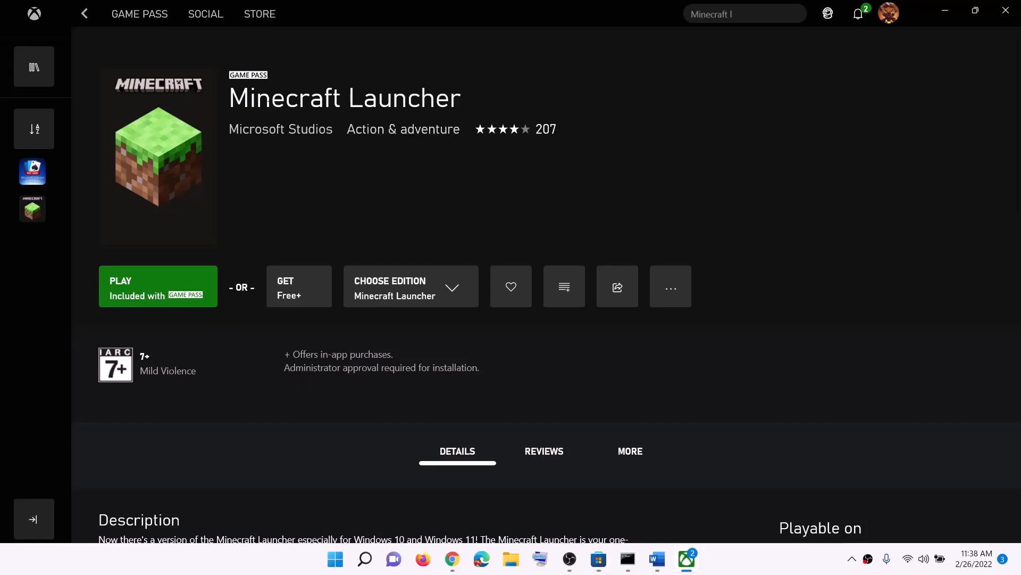
{"action": "left_click_drag", "start_coordinate": [232, 99], "coordinate": [462, 102]}
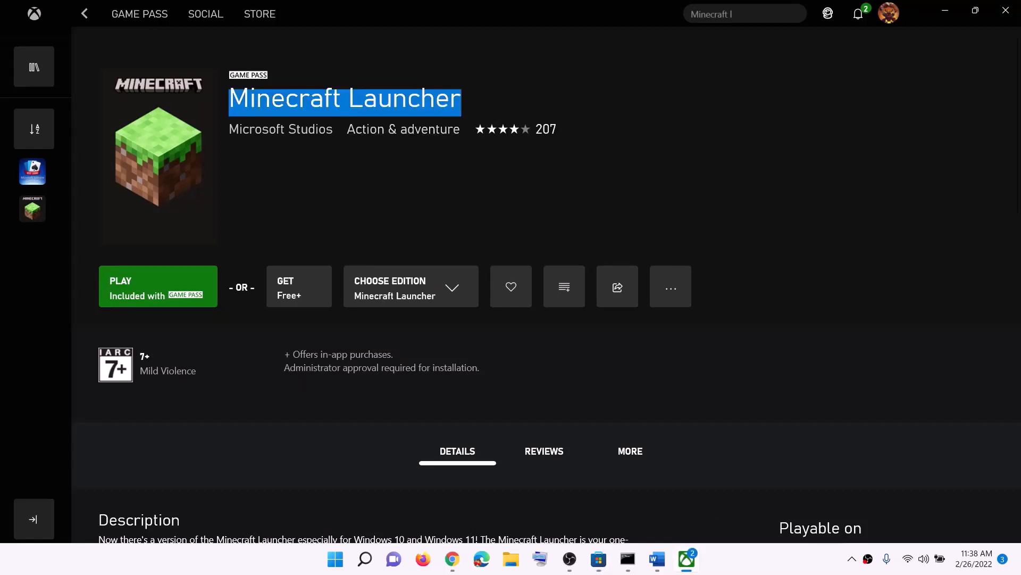
{"action": "left_click", "coordinate": [252, 101]}
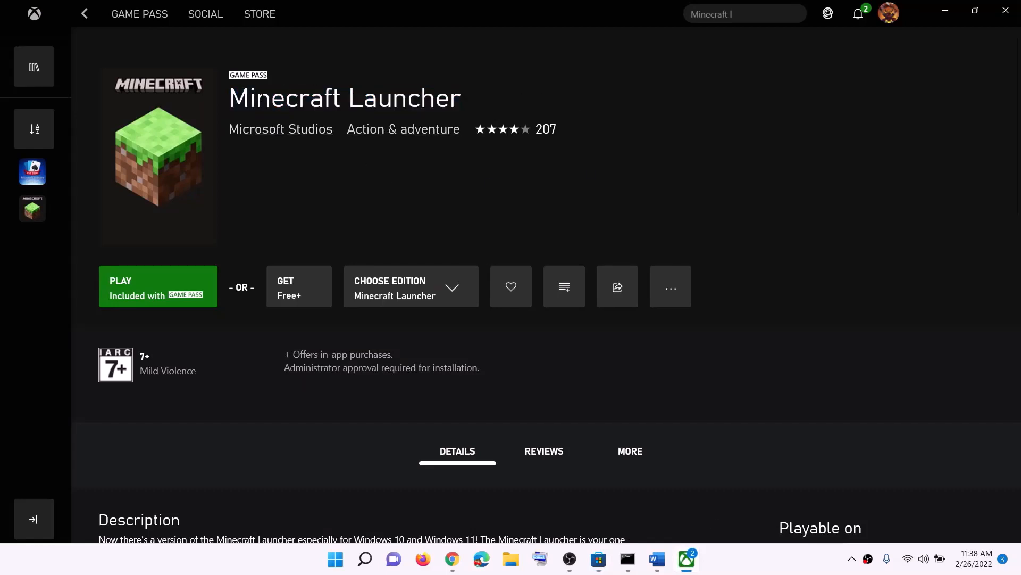
{"action": "left_click_drag", "start_coordinate": [230, 99], "coordinate": [446, 98]}
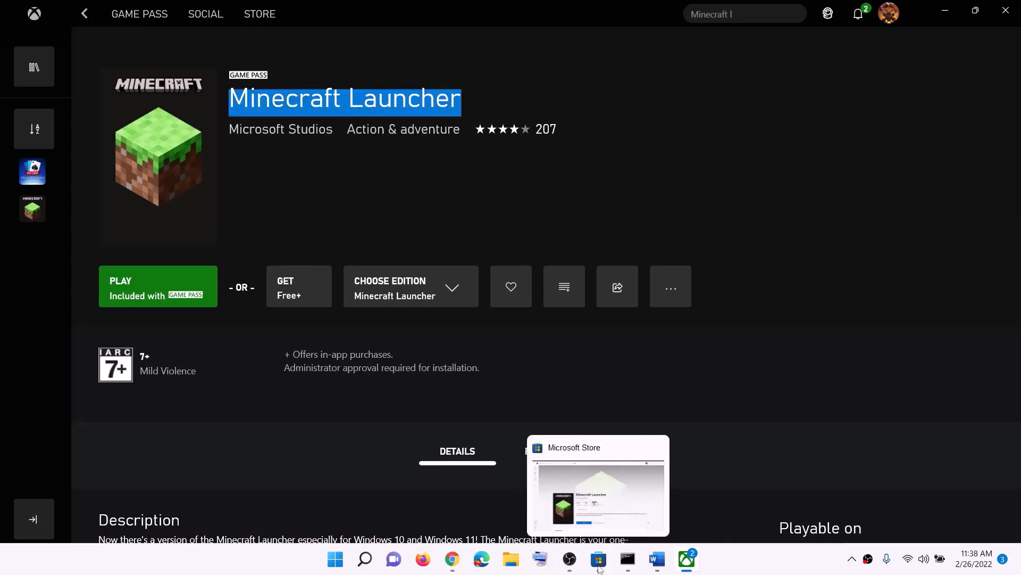
{"action": "left_click", "coordinate": [599, 567]}
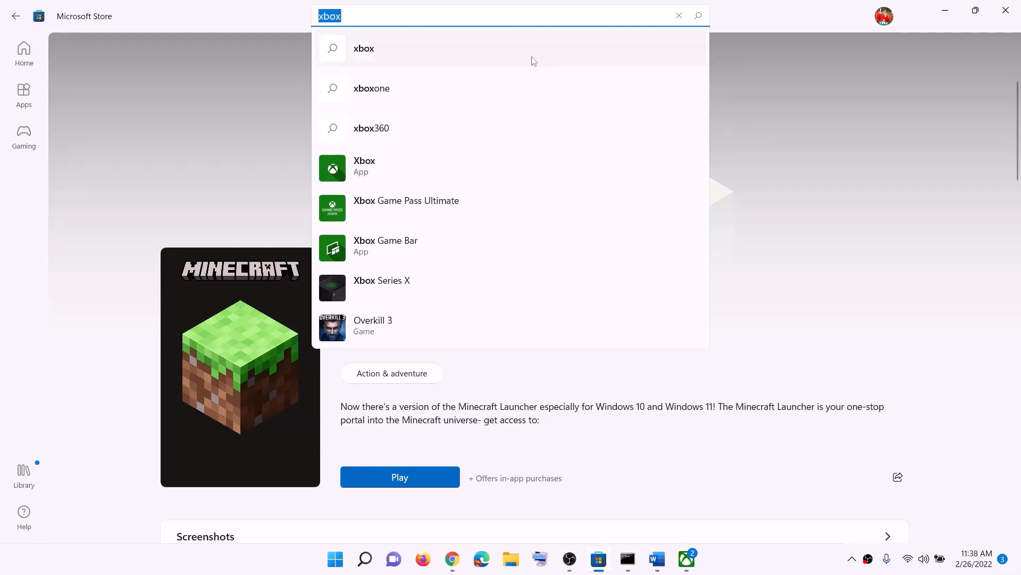
{"action": "key", "text": "BackSpace"}
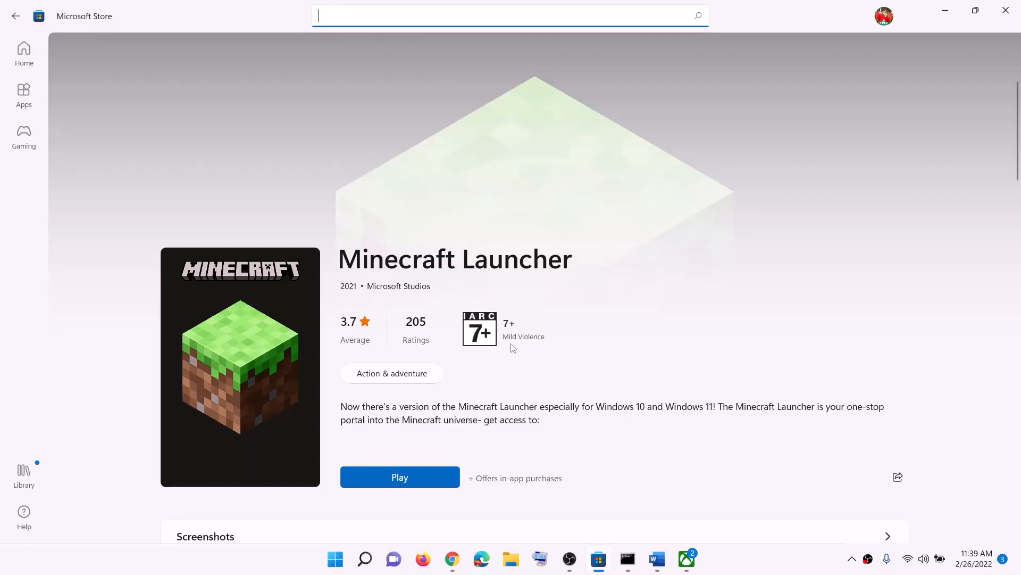
Open the Store's Library and scroll the installed apps list to find Minecraft Launcher
{"action": "left_click", "coordinate": [660, 568]}
{"action": "left_click", "coordinate": [660, 568]}
{"action": "left_click", "coordinate": [23, 485]}
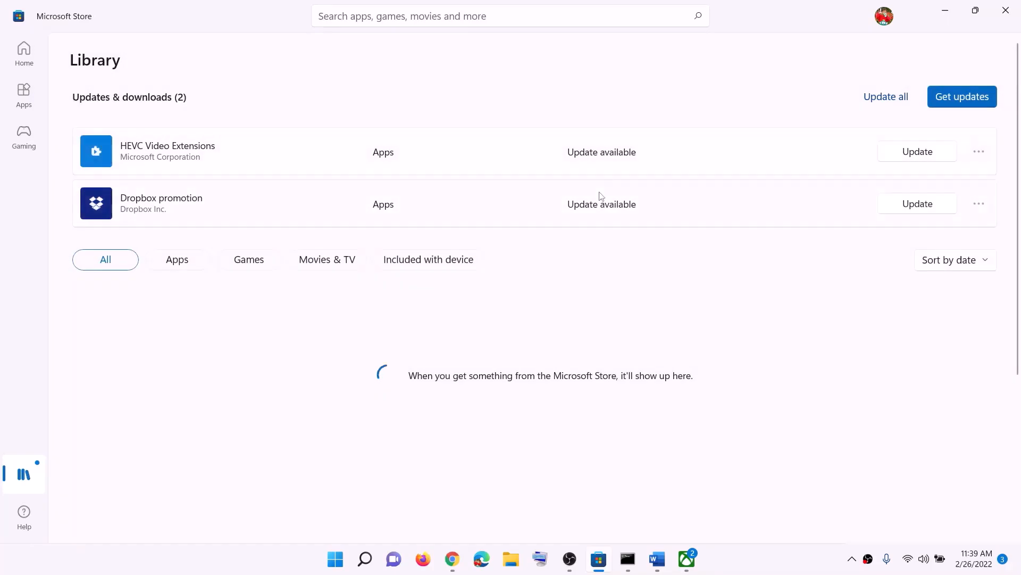
{"action": "scroll", "coordinate": [548, 282], "scroll_direction": "down", "scroll_amount": 3}
{"action": "scroll", "coordinate": [559, 320], "scroll_direction": "up", "scroll_amount": 3}
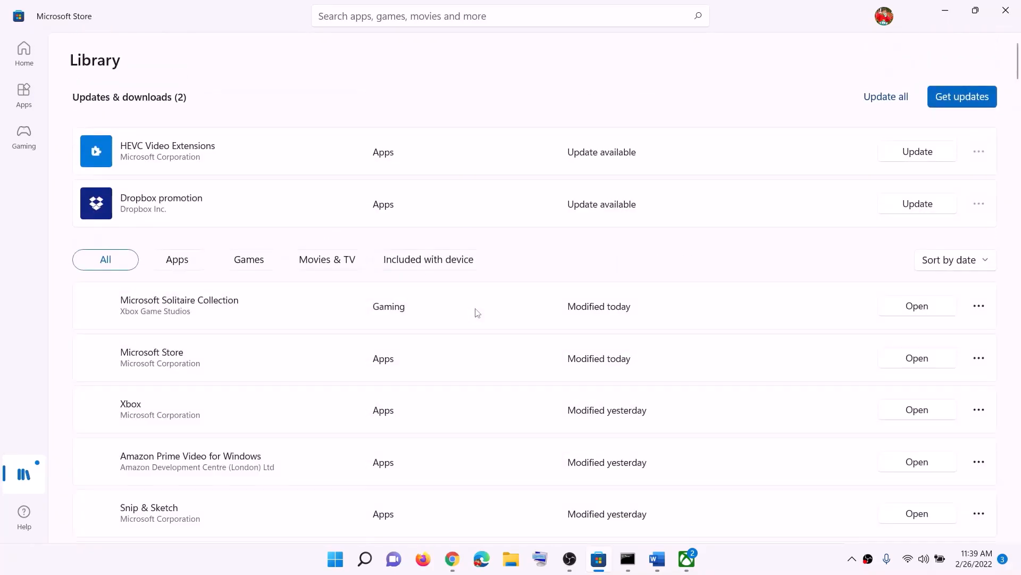
{"action": "scroll", "coordinate": [449, 381], "scroll_direction": "down", "scroll_amount": 3}
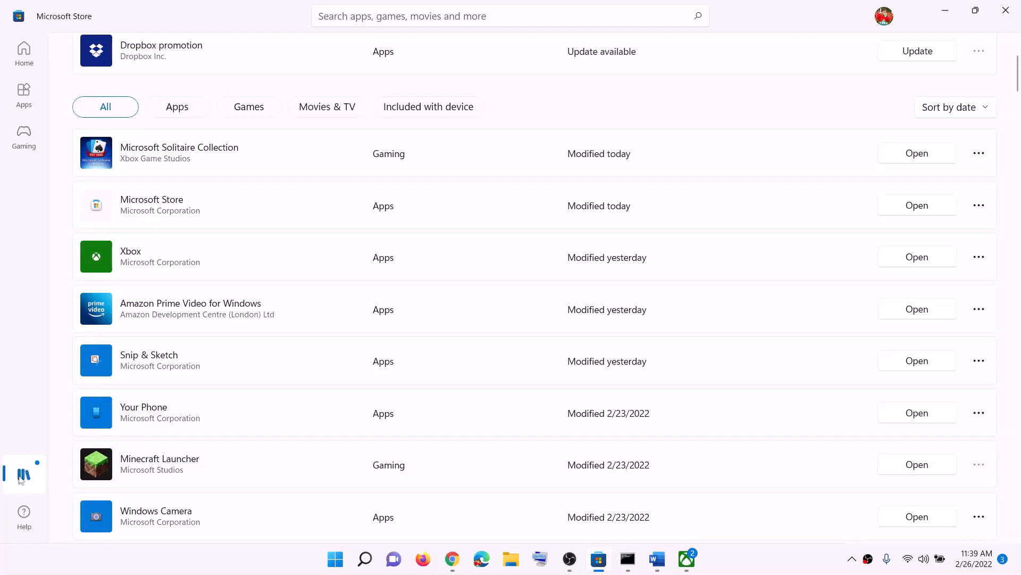
Minimize the Store and select Step 3's minecraft.net download link in the Word guide
{"action": "left_click", "coordinate": [948, 6]}
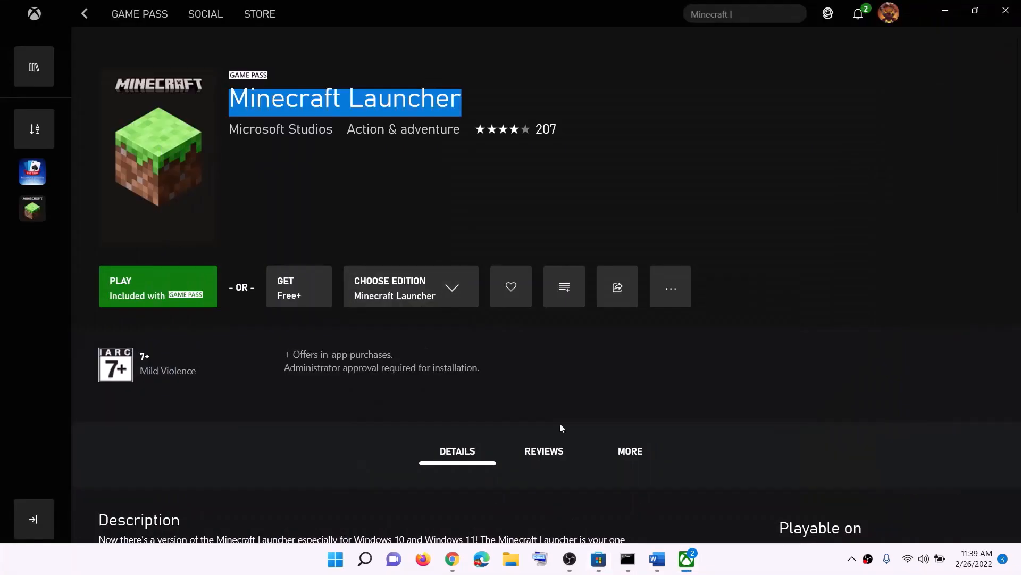
{"action": "left_click", "coordinate": [658, 558]}
{"action": "scroll", "coordinate": [487, 343], "scroll_direction": "down", "scroll_amount": 5}
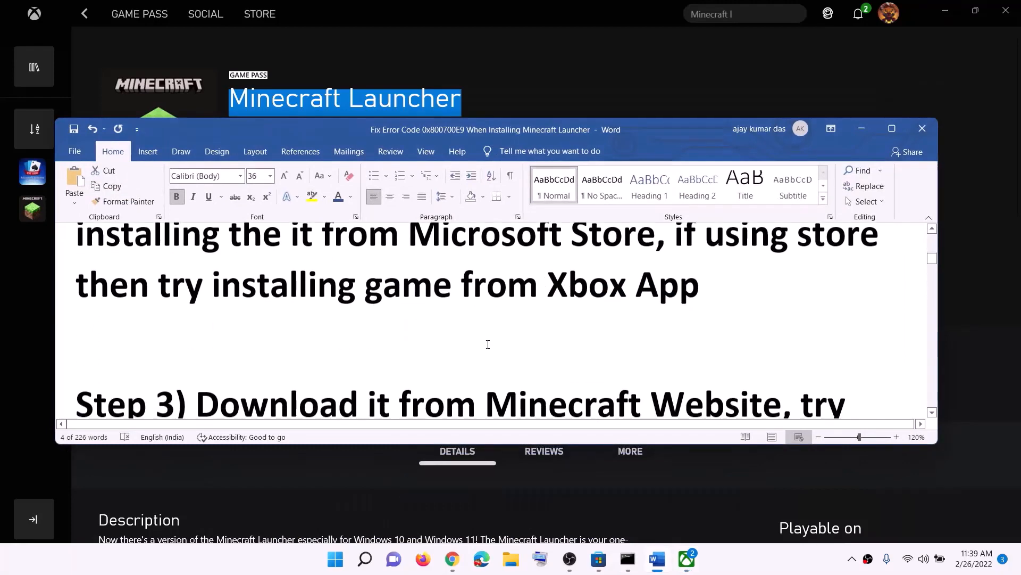
{"action": "scroll", "coordinate": [488, 342], "scroll_direction": "down", "scroll_amount": 2}
{"action": "left_click_drag", "start_coordinate": [254, 291], "coordinate": [780, 291]}
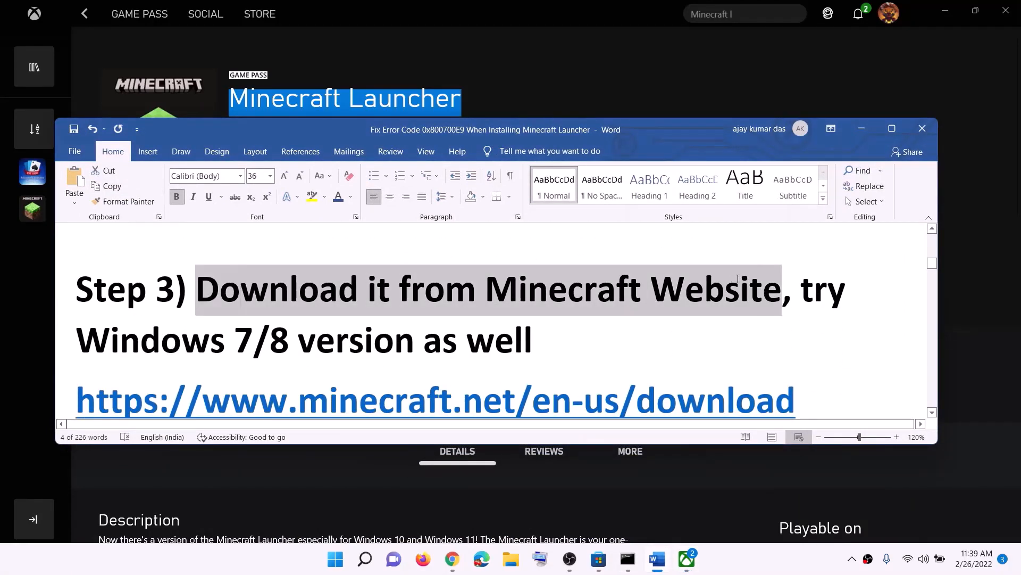
{"action": "scroll", "coordinate": [617, 339], "scroll_direction": "down", "scroll_amount": 1}
{"action": "triple_click", "coordinate": [802, 364]}
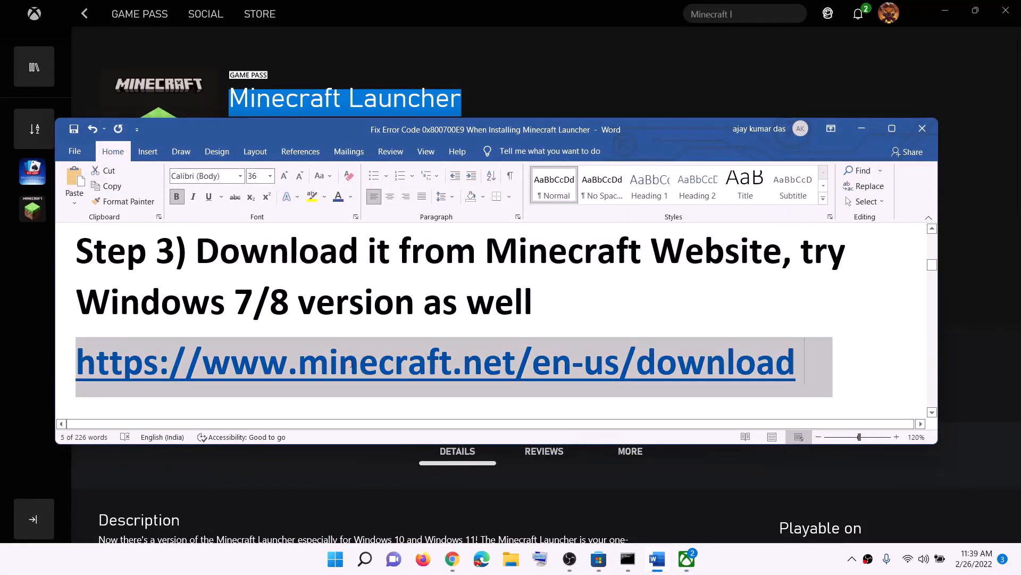
{"action": "left_click", "coordinate": [451, 562]}
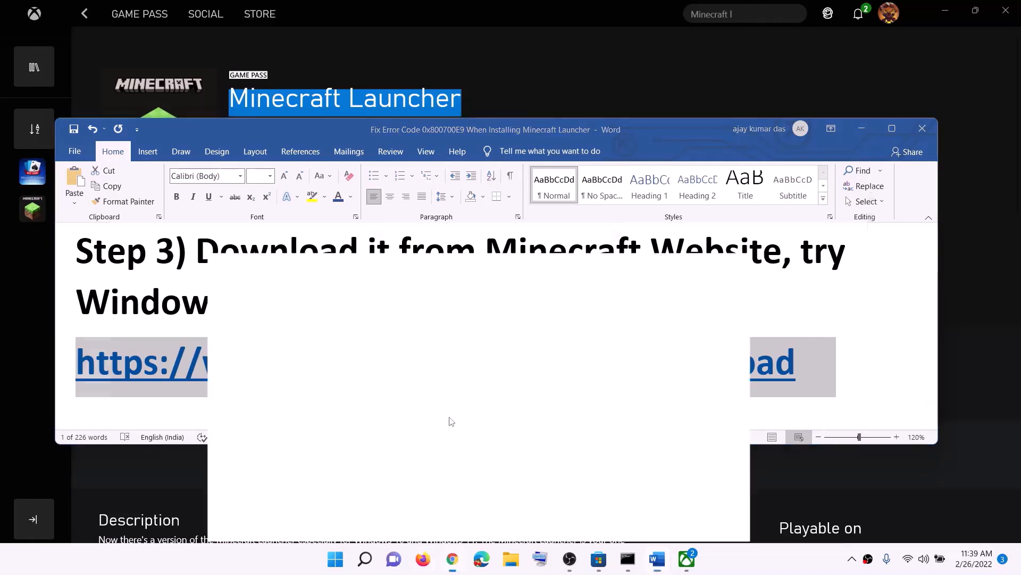
Download the Windows 7/8 installer, MinecraftInstaller (1).msi, from Chrome's Download Minecraft page
{"action": "left_click", "coordinate": [125, 16]}
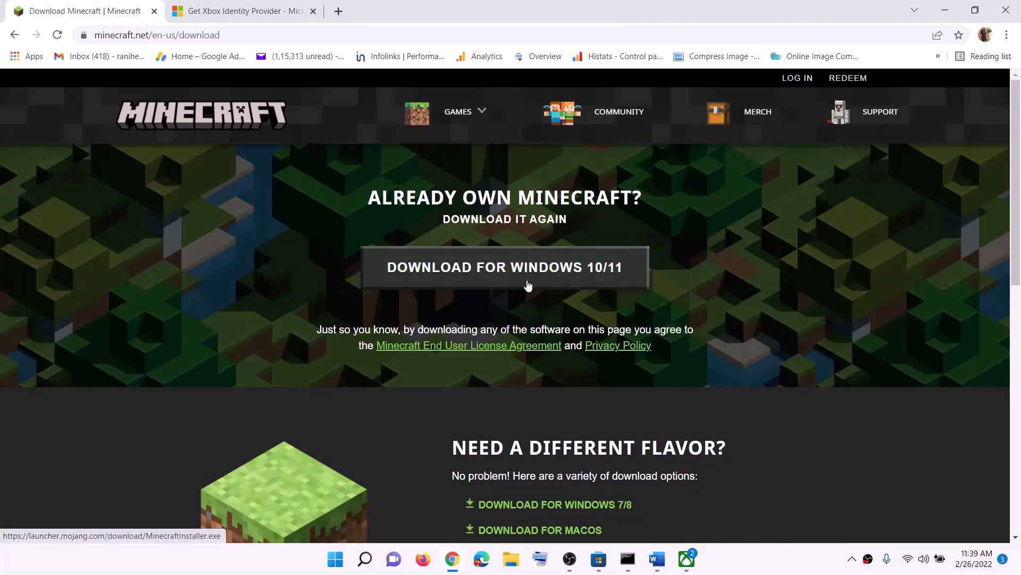
{"action": "scroll", "coordinate": [548, 278], "scroll_direction": "down", "scroll_amount": 3}
{"action": "scroll", "coordinate": [601, 298], "scroll_direction": "down", "scroll_amount": 1}
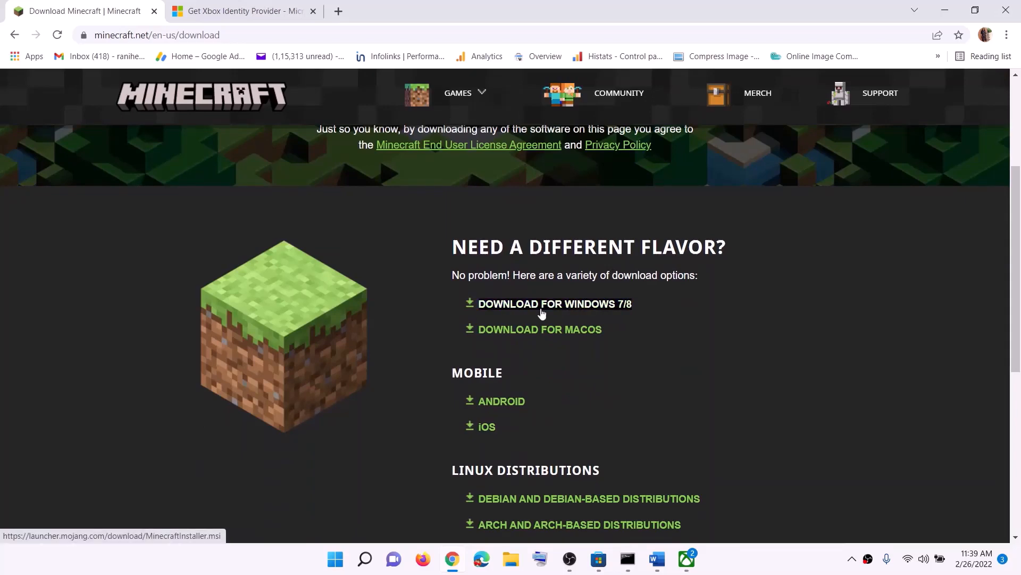
{"action": "left_click", "coordinate": [578, 311]}
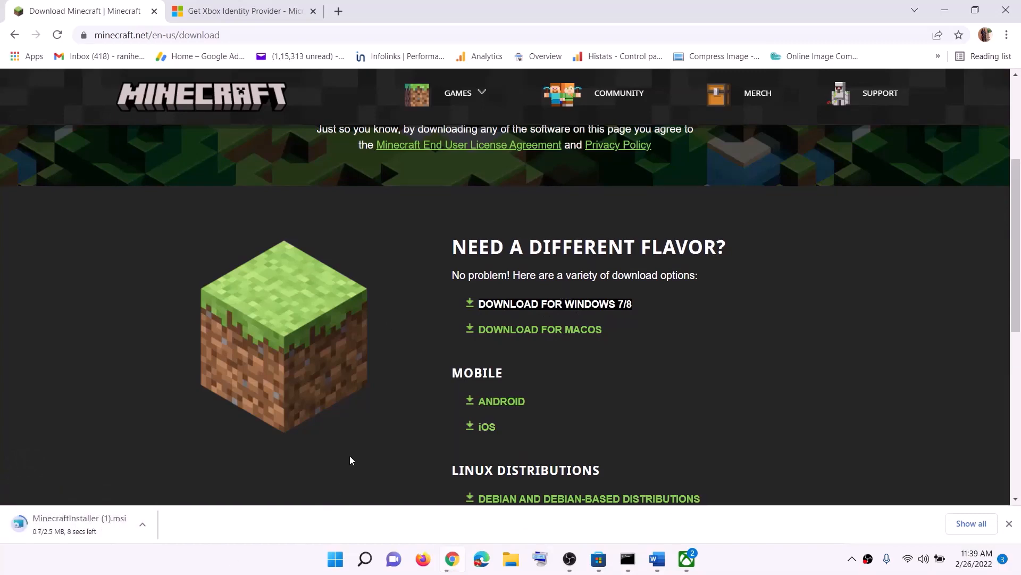
Copy the Step 4 Get-AppxPackage re-register command from the Word guide
{"action": "left_click", "coordinate": [658, 568]}
{"action": "scroll", "coordinate": [361, 282], "scroll_direction": "down", "scroll_amount": 5}
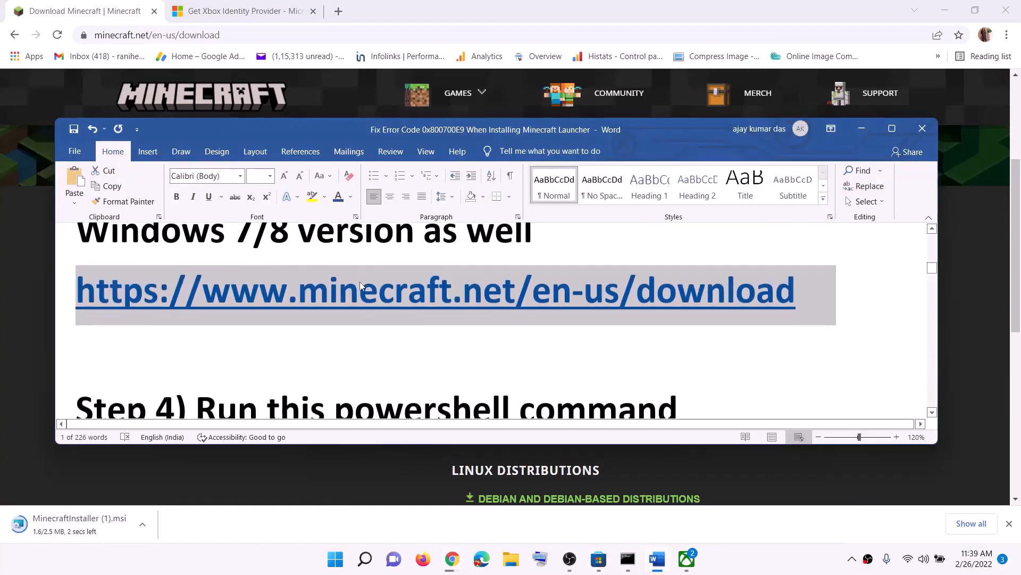
{"action": "scroll", "coordinate": [361, 282], "scroll_direction": "down", "scroll_amount": 2}
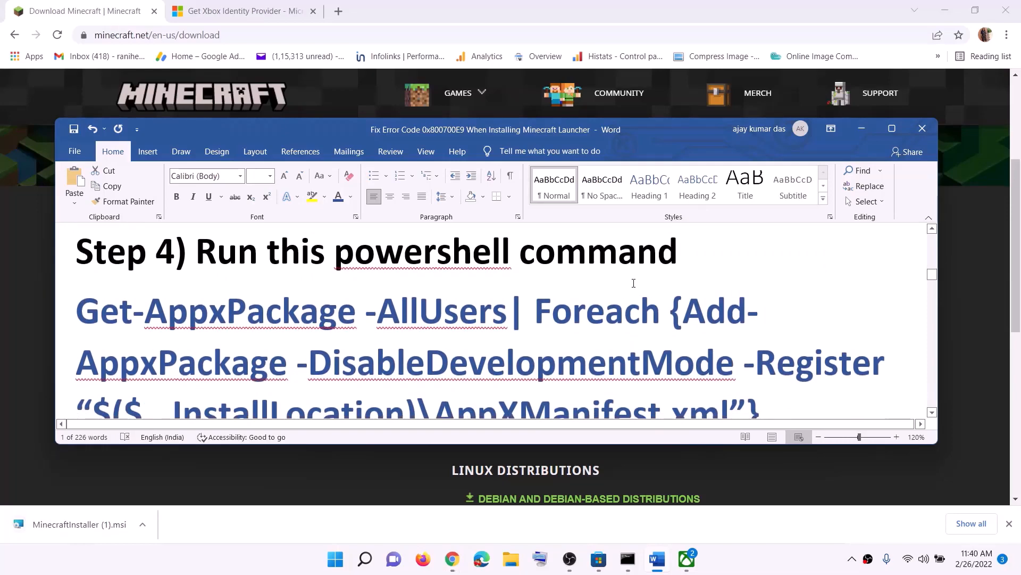
{"action": "scroll", "coordinate": [620, 331], "scroll_direction": "down", "scroll_amount": 2}
{"action": "triple_click", "coordinate": [620, 331]}
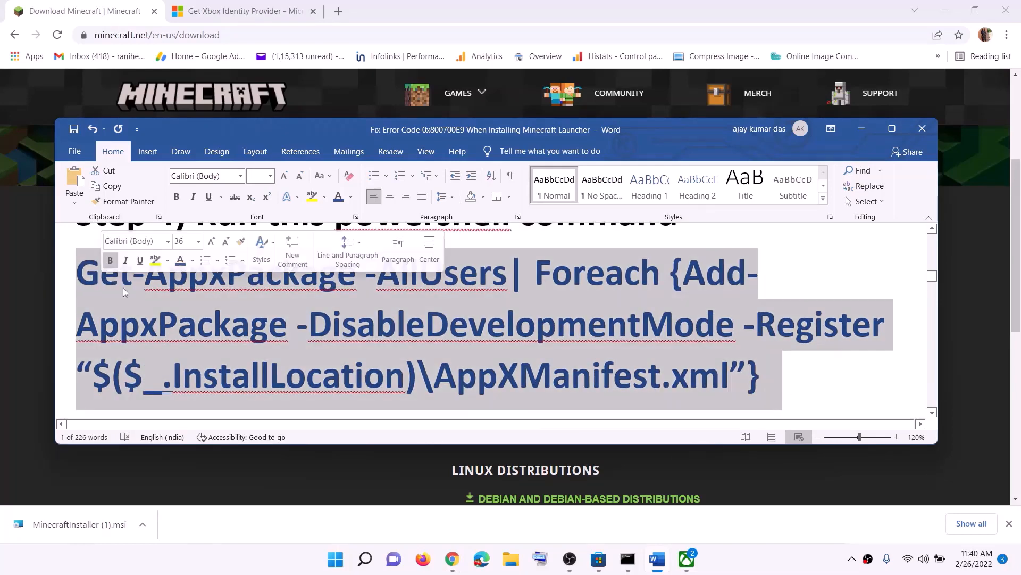
{"action": "right_click", "coordinate": [169, 295]}
{"action": "left_click", "coordinate": [187, 318]}
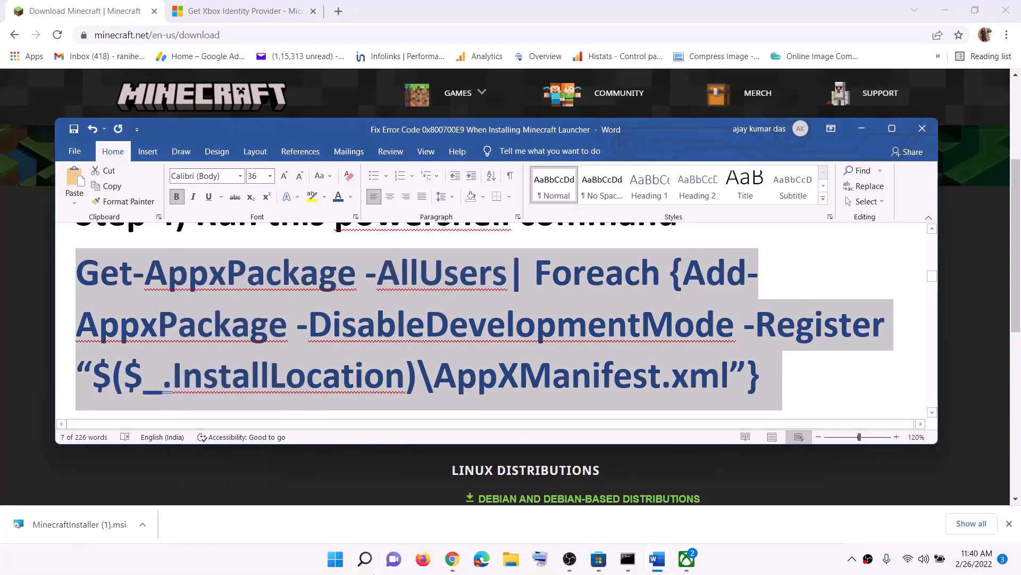
Paste and run the command in Windows PowerShell as administrator, then close PowerShell
{"action": "left_click", "coordinate": [337, 560]}
{"action": "type", "text": "pow"}
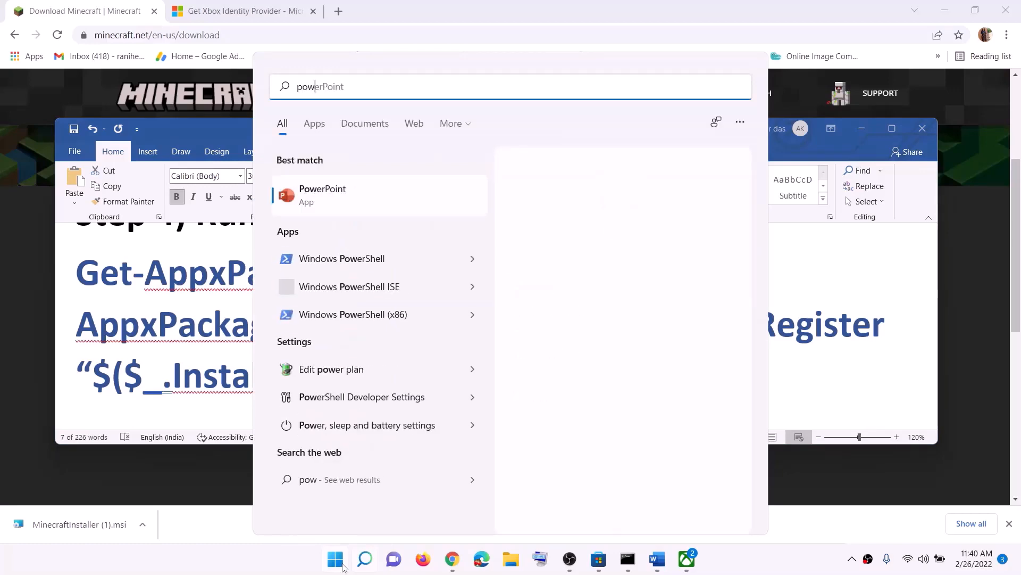
{"action": "type", "text": "ershell"}
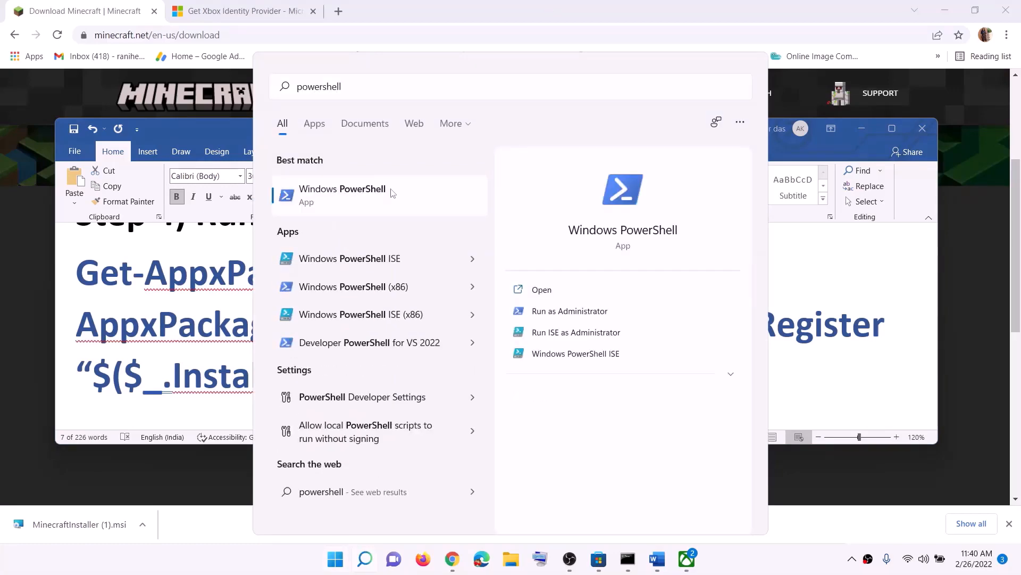
{"action": "right_click", "coordinate": [378, 189]}
{"action": "left_click", "coordinate": [473, 205]}
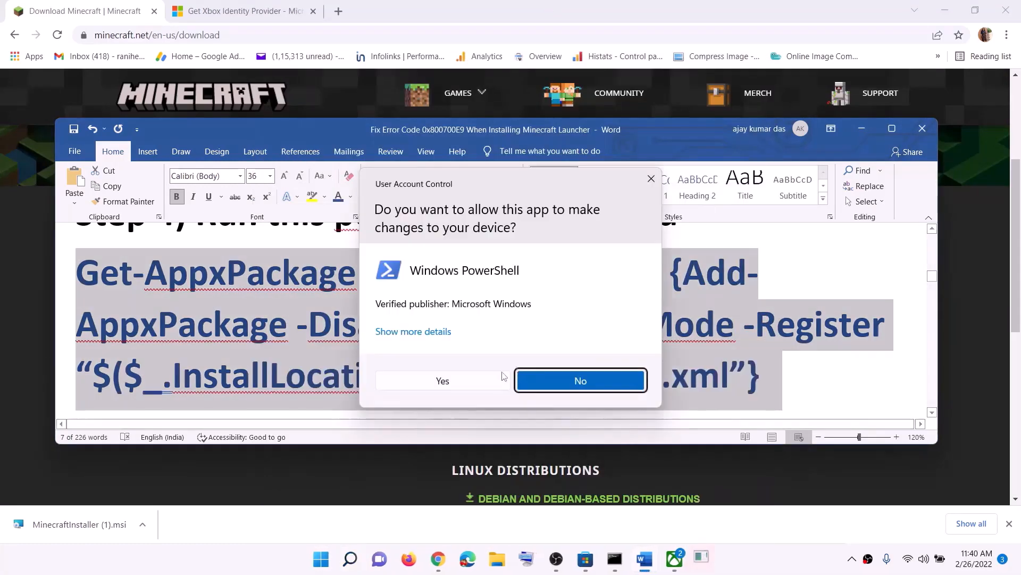
{"action": "left_click", "coordinate": [456, 381]}
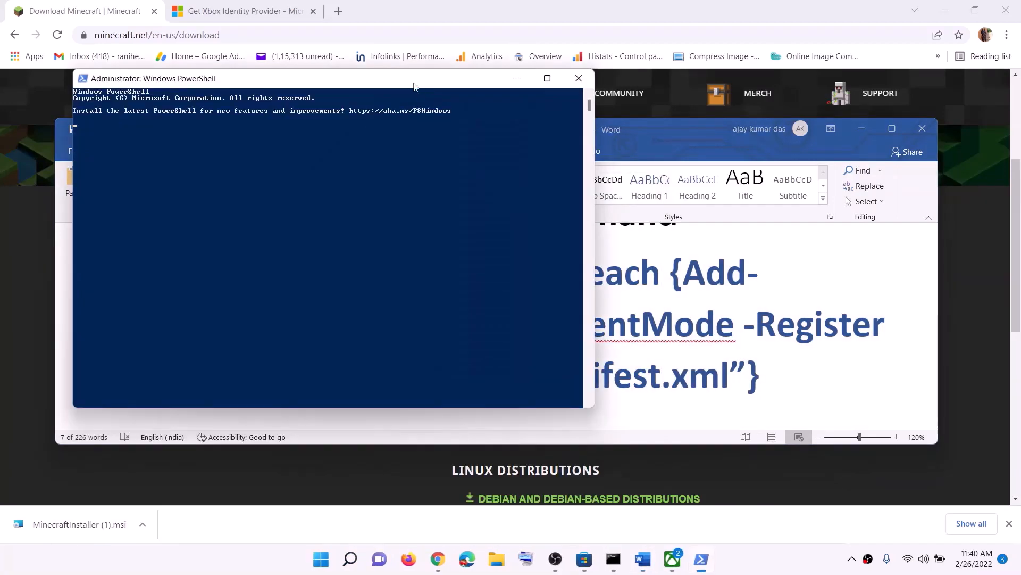
{"action": "right_click", "coordinate": [410, 235]}
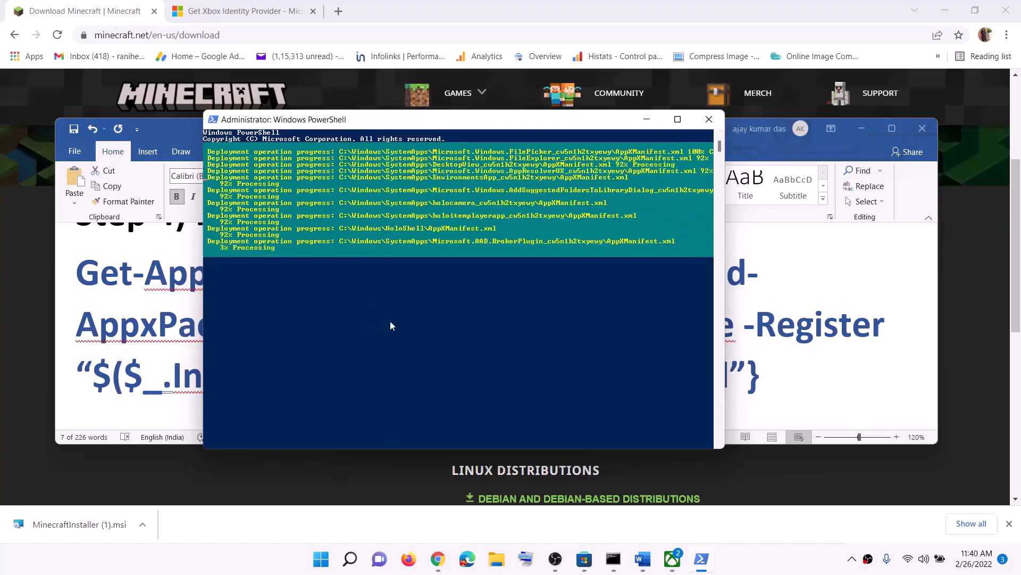
{"action": "left_click", "coordinate": [795, 564]}
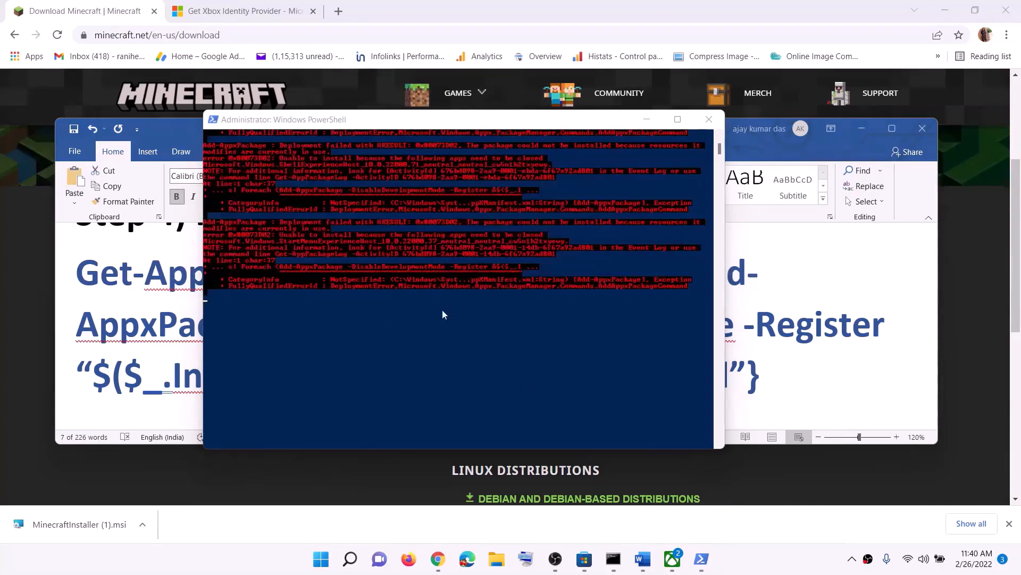
{"action": "left_click", "coordinate": [709, 119]}
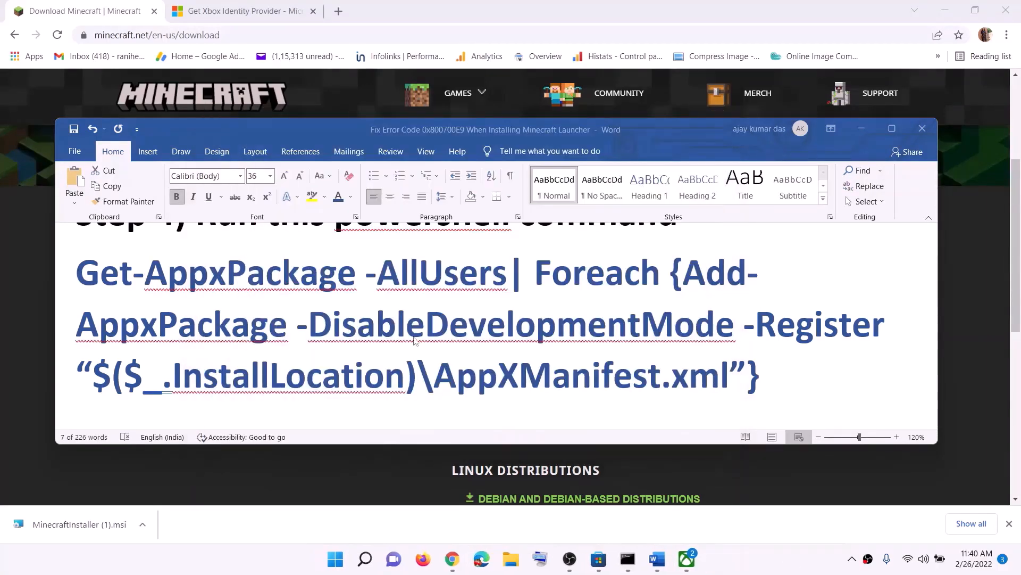
In File Explorer, go to This PC > Windows (C:) > Users > the user's profile folder
{"action": "scroll", "coordinate": [429, 330], "scroll_direction": "down", "scroll_amount": 5}
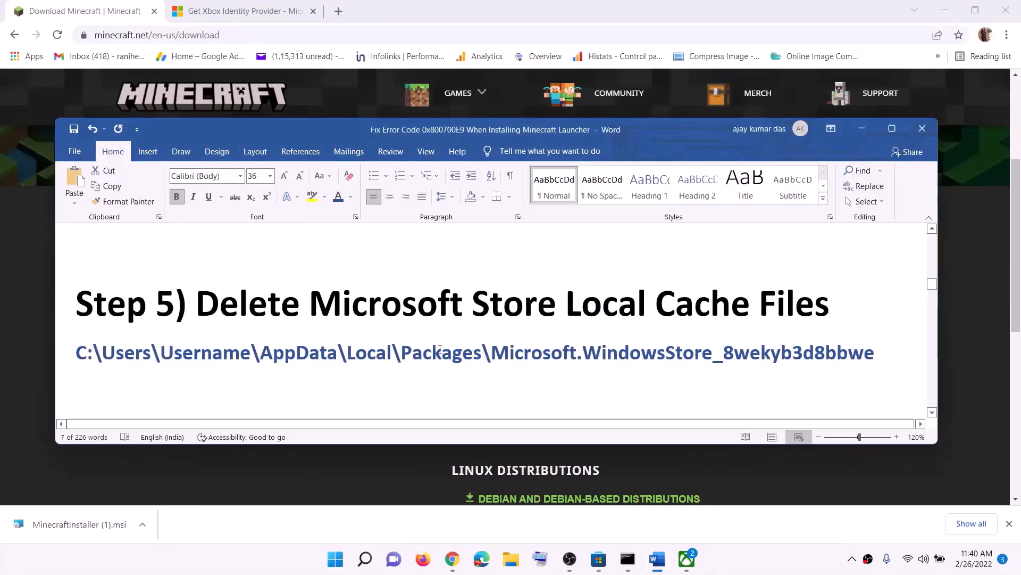
{"action": "left_click", "coordinate": [510, 560]}
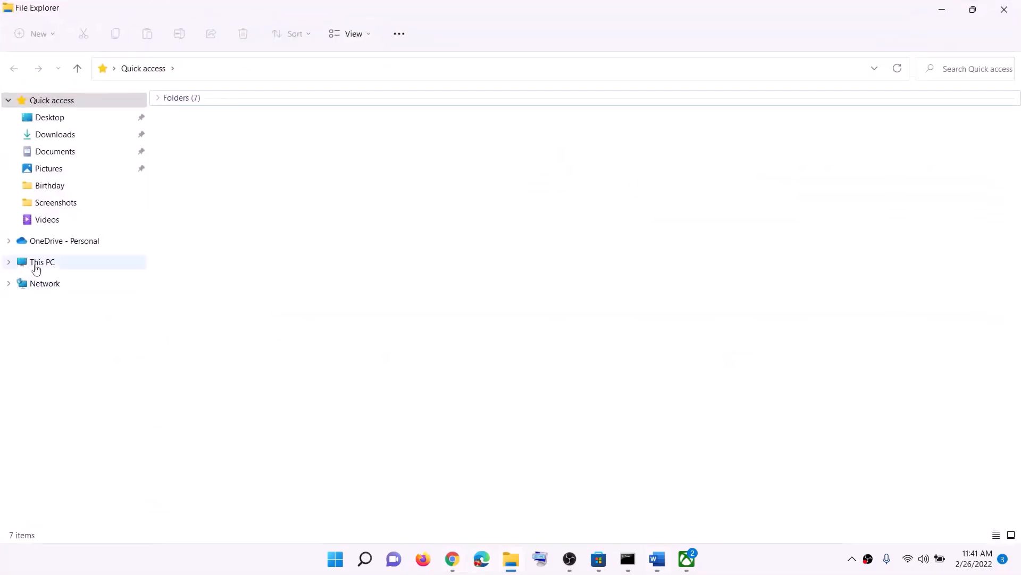
{"action": "left_click", "coordinate": [36, 266]}
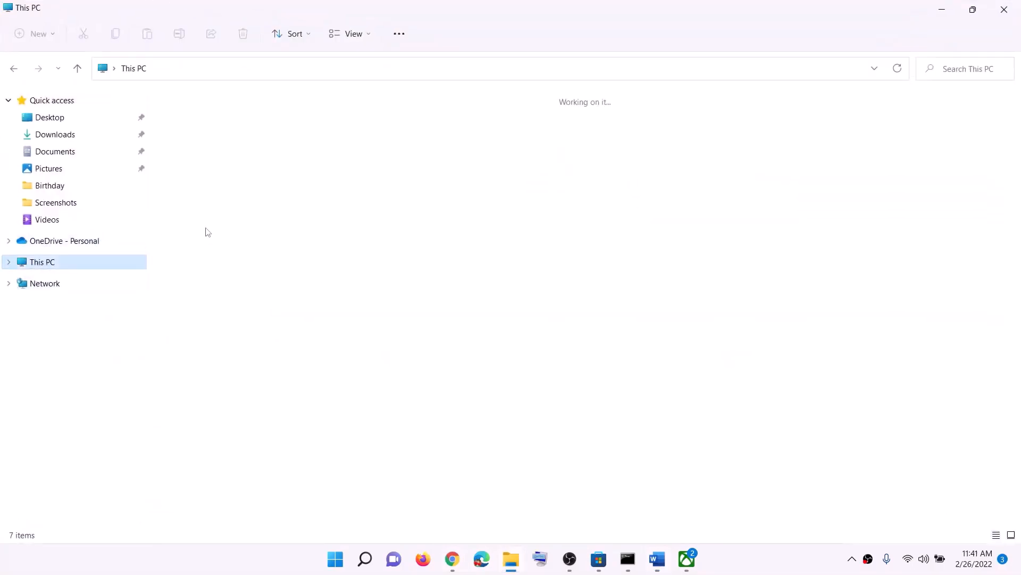
{"action": "left_click", "coordinate": [406, 223]}
{"action": "double_click", "coordinate": [406, 224]}
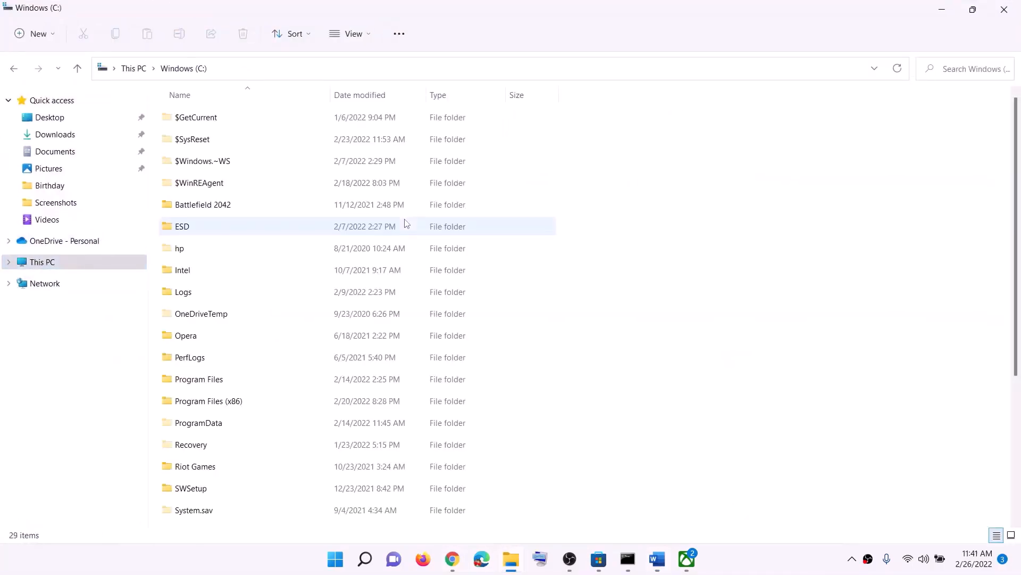
{"action": "scroll", "coordinate": [254, 426], "scroll_direction": "down", "scroll_amount": 3}
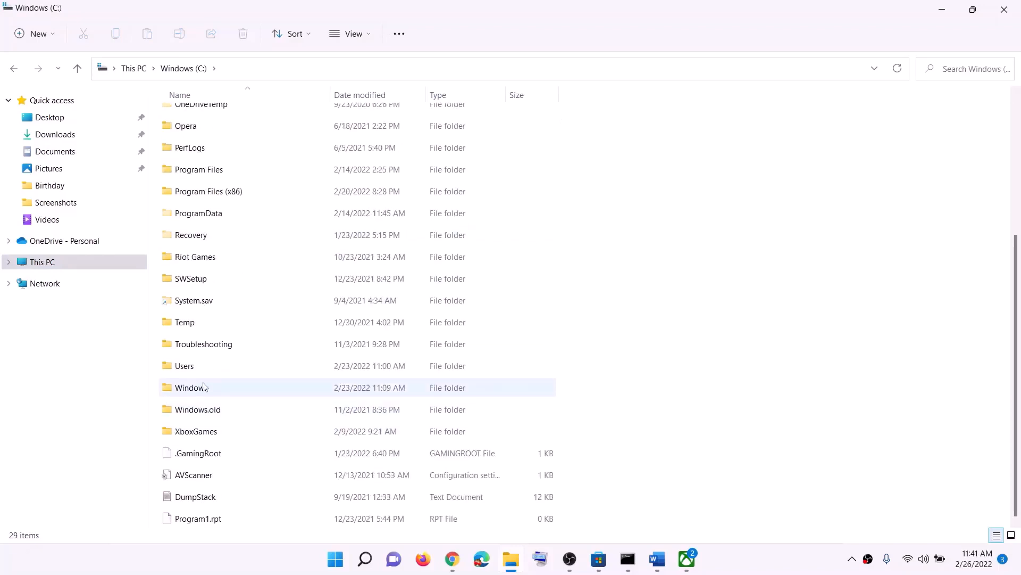
{"action": "left_click", "coordinate": [186, 366]}
{"action": "double_click", "coordinate": [205, 368]}
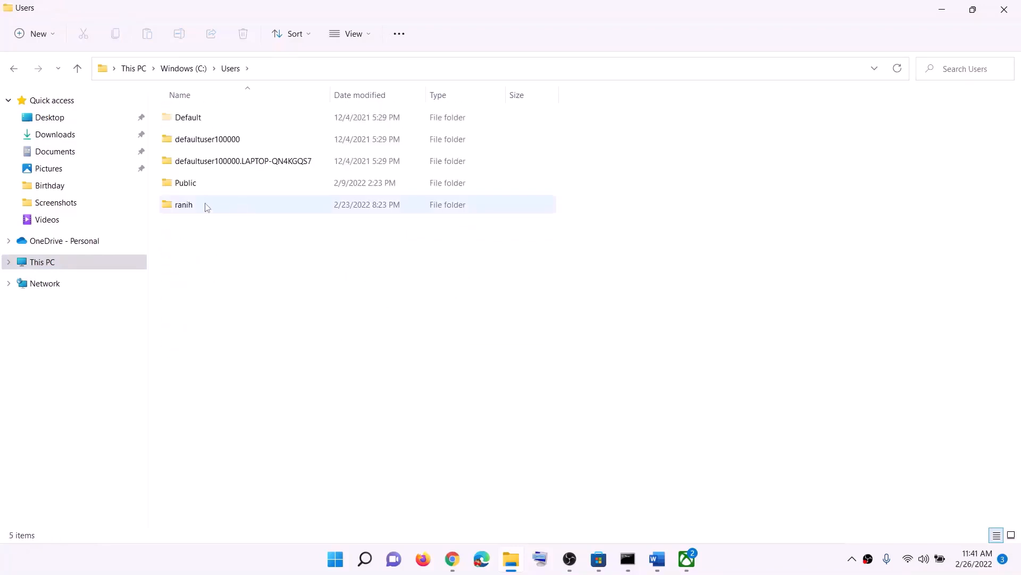
{"action": "left_click", "coordinate": [193, 207]}
{"action": "double_click", "coordinate": [205, 204]}
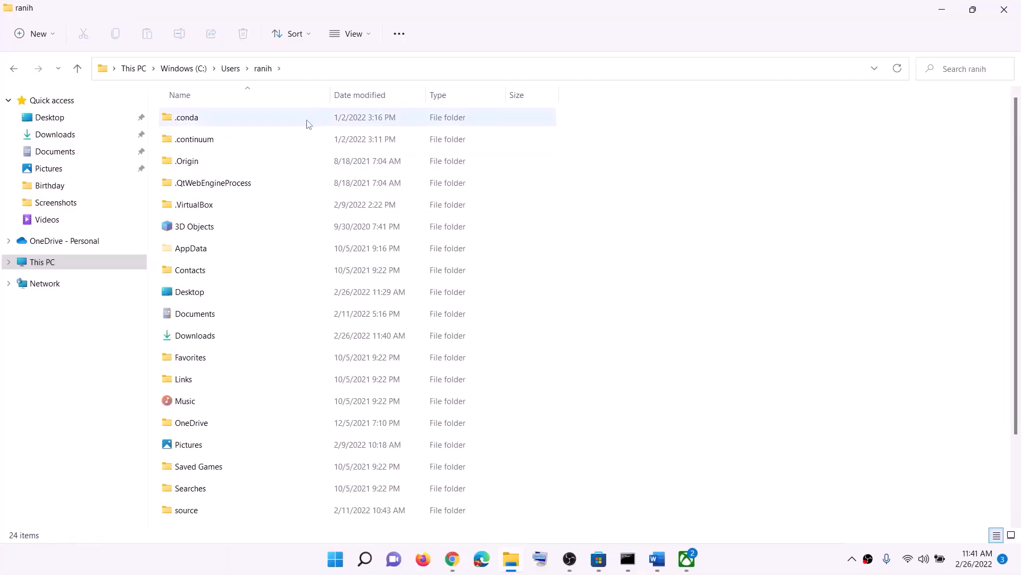
Confirm View > Show > Hidden items is ticked so the AppData folder stays visible, and select it
{"action": "left_click", "coordinate": [191, 254]}
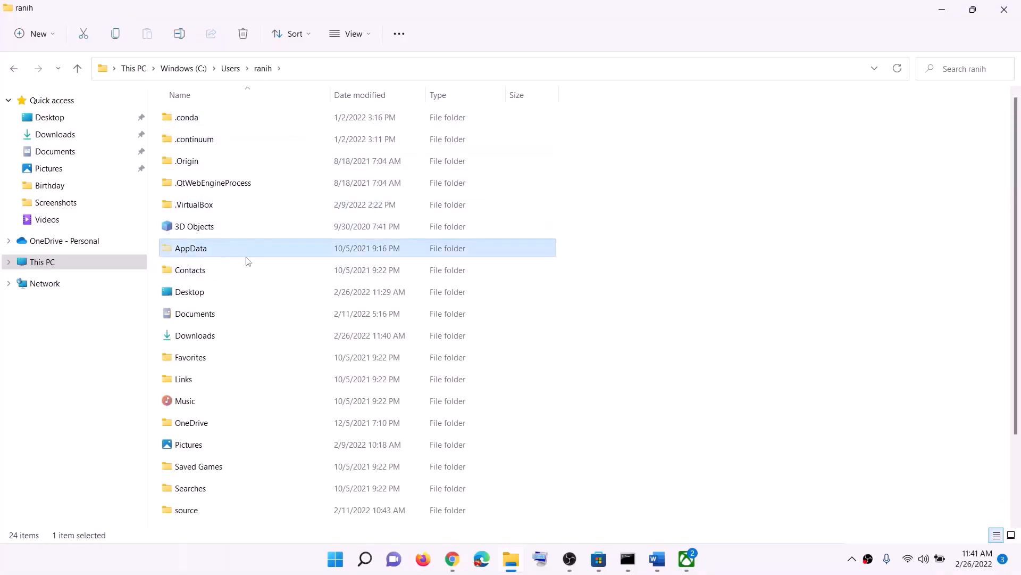
{"action": "left_click", "coordinate": [371, 33]}
{"action": "mouse_move", "coordinate": [357, 261]}
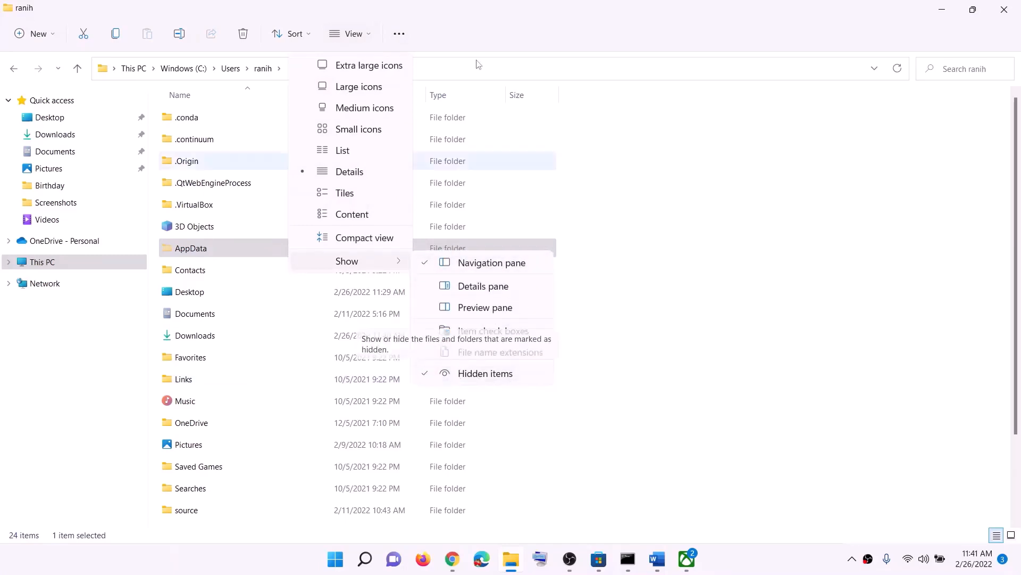
{"action": "left_click", "coordinate": [470, 29]}
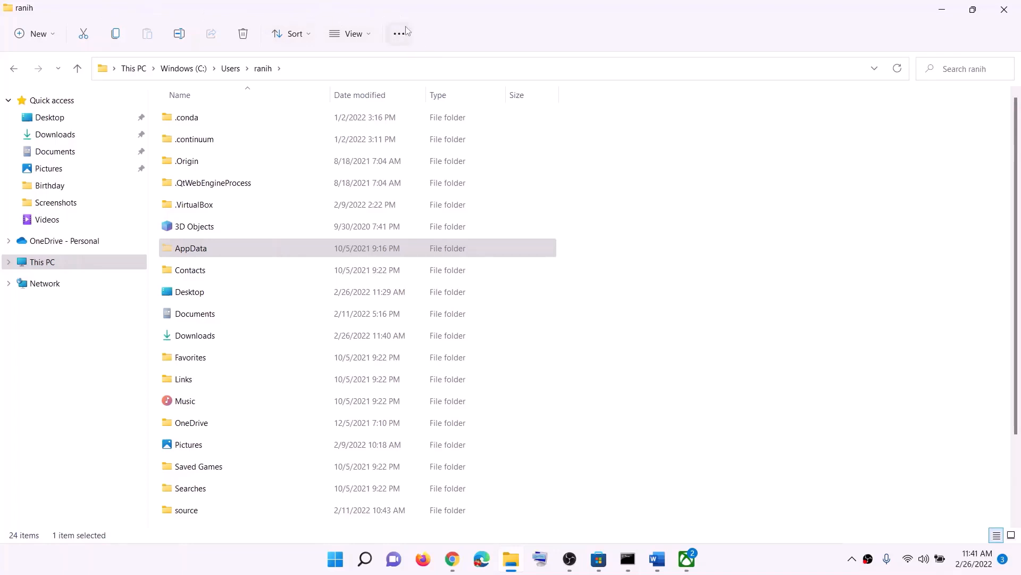
{"action": "left_click", "coordinate": [222, 246]}
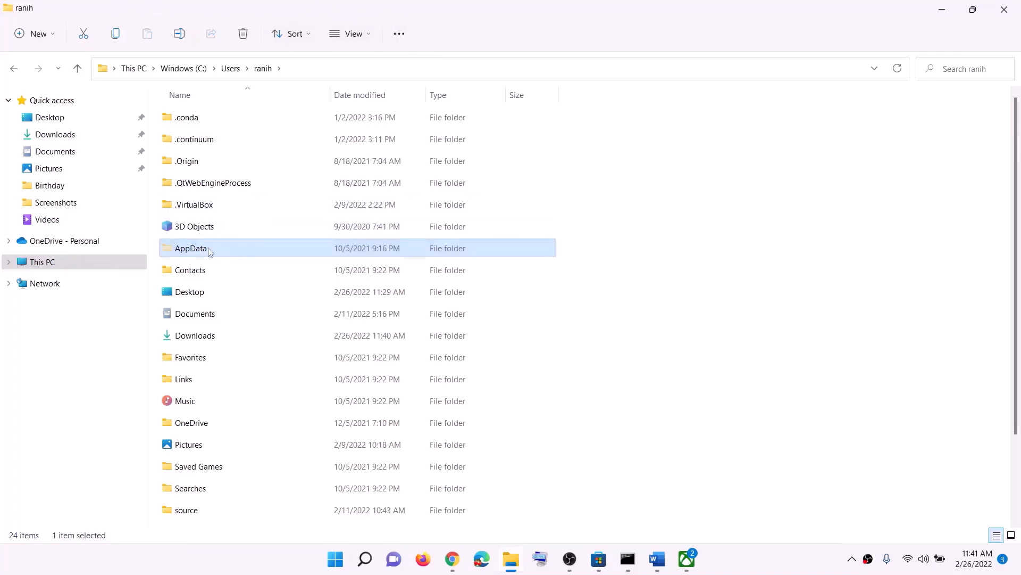
Go through AppData, Local and Packages into the Microsoft.WindowsStore_8wekyb3d8bbwe folder
{"action": "double_click", "coordinate": [208, 253]}
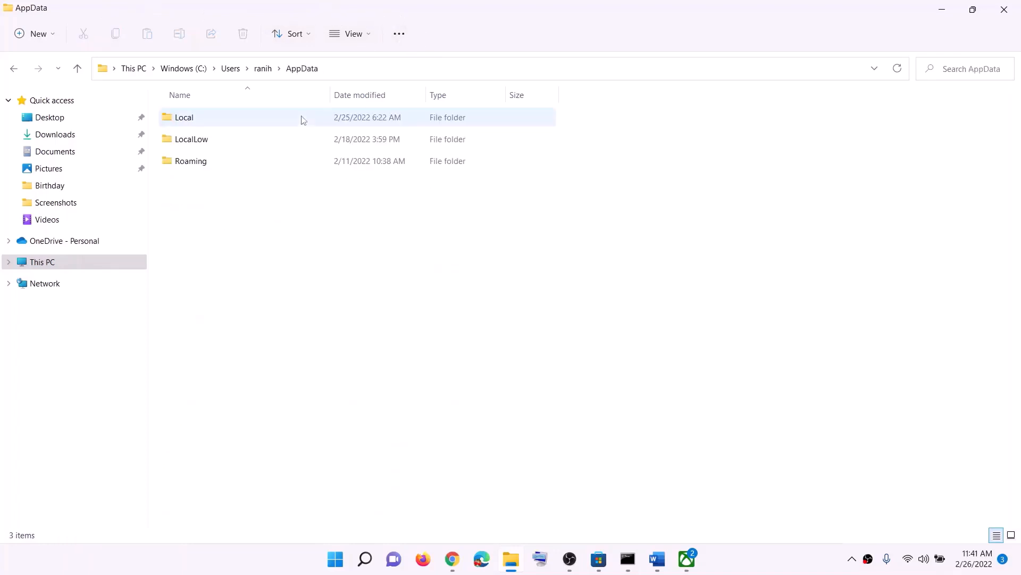
{"action": "left_click", "coordinate": [201, 124]}
{"action": "double_click", "coordinate": [201, 124]}
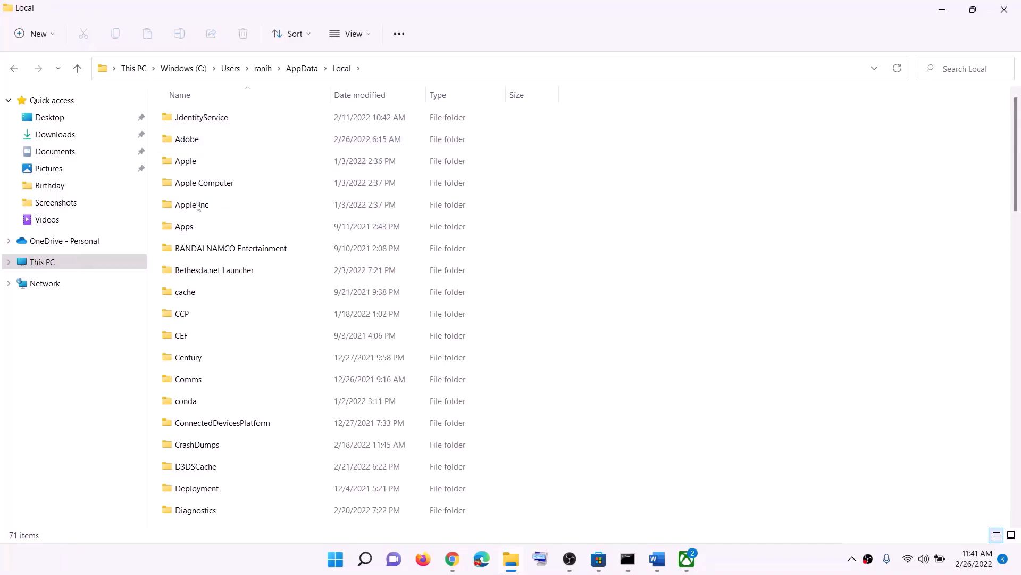
{"action": "key", "text": "p"}
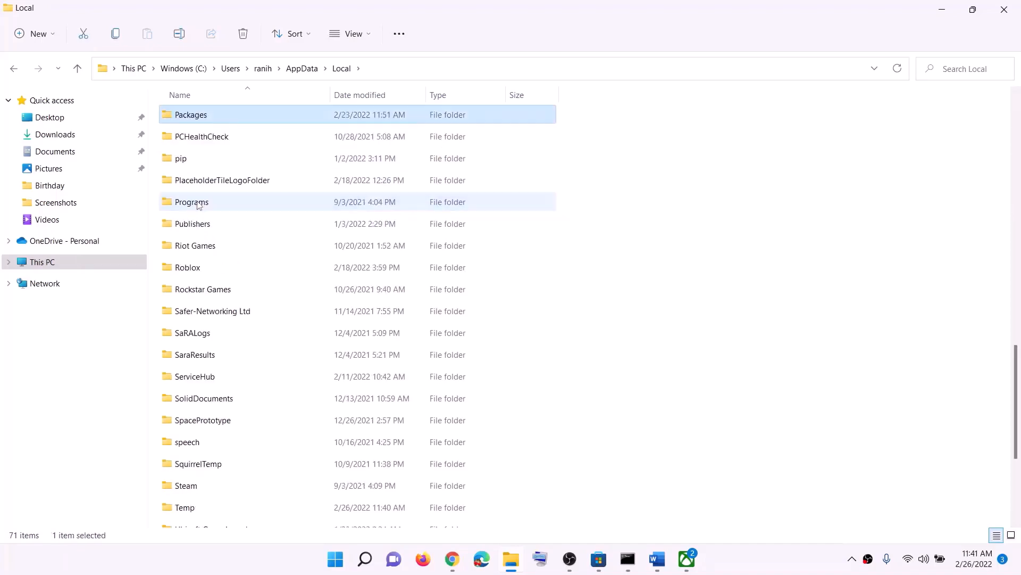
{"action": "double_click", "coordinate": [204, 118]}
{"action": "scroll", "coordinate": [283, 404], "scroll_direction": "down", "scroll_amount": 20}
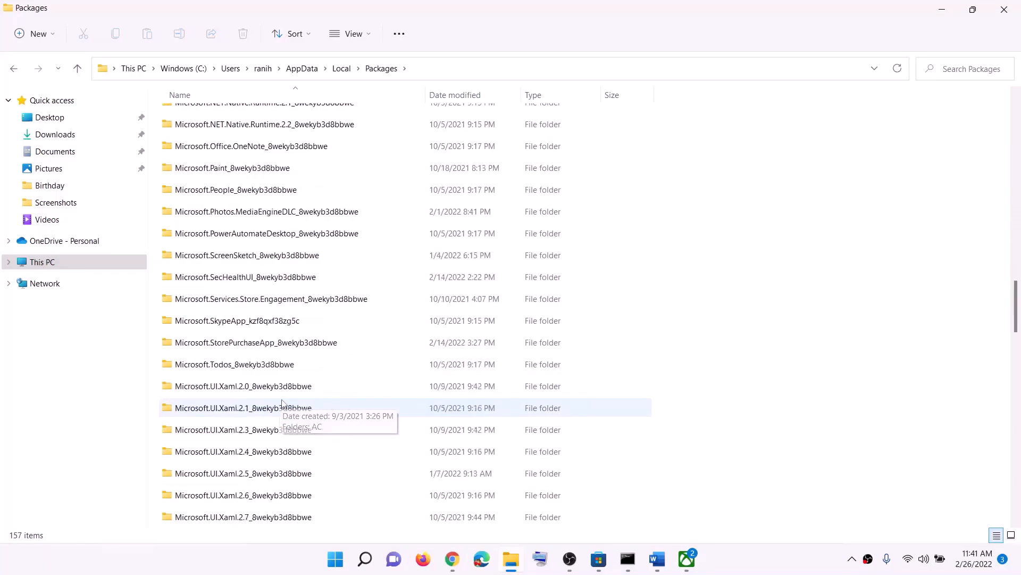
{"action": "scroll", "coordinate": [282, 404], "scroll_direction": "down", "scroll_amount": 12}
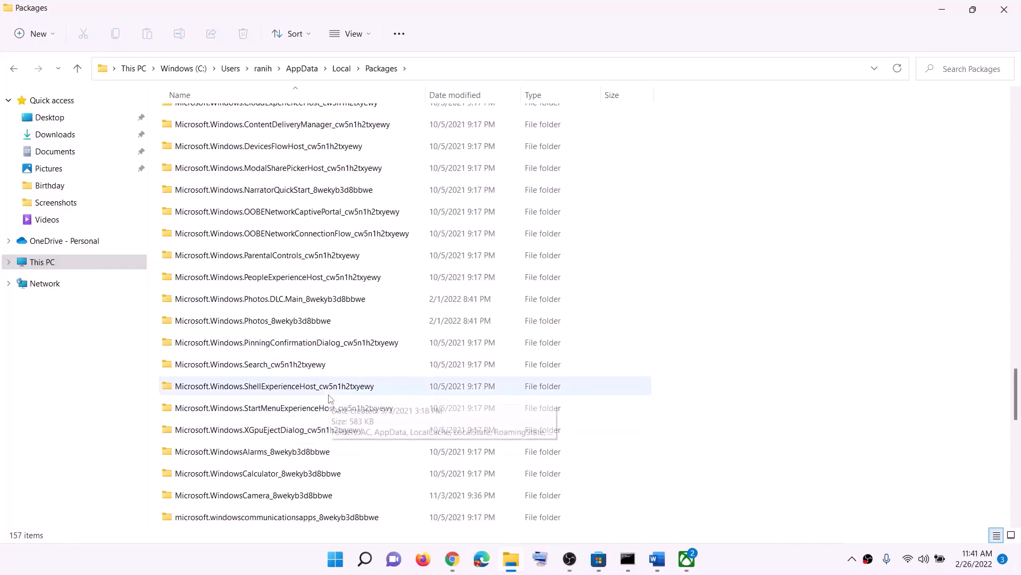
{"action": "scroll", "coordinate": [330, 399], "scroll_direction": "down", "scroll_amount": 3}
{"action": "left_click", "coordinate": [250, 435]}
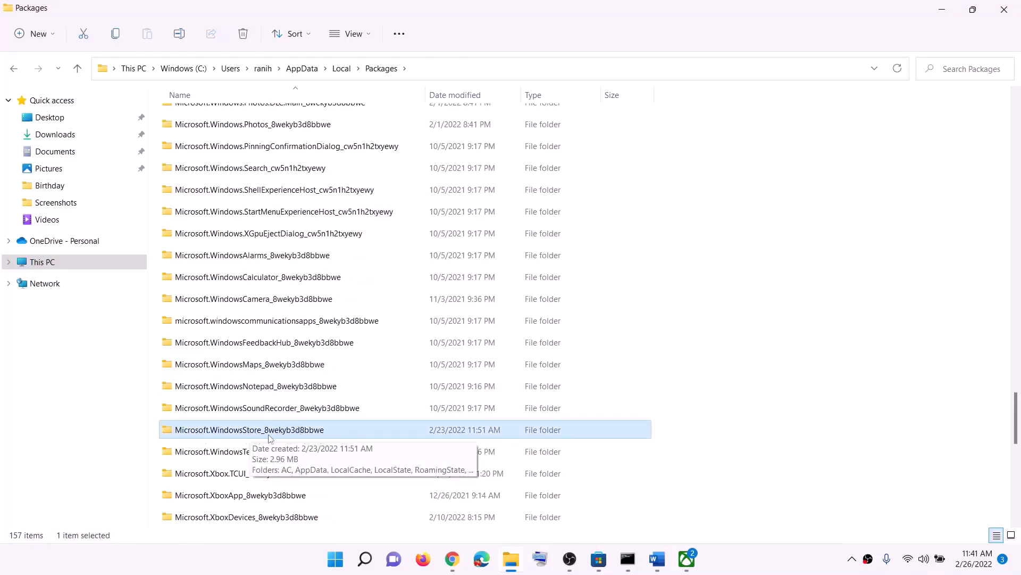
{"action": "double_click", "coordinate": [257, 436]}
Delete the LocalCache folder and close File Explorer
{"action": "left_click", "coordinate": [243, 168]}
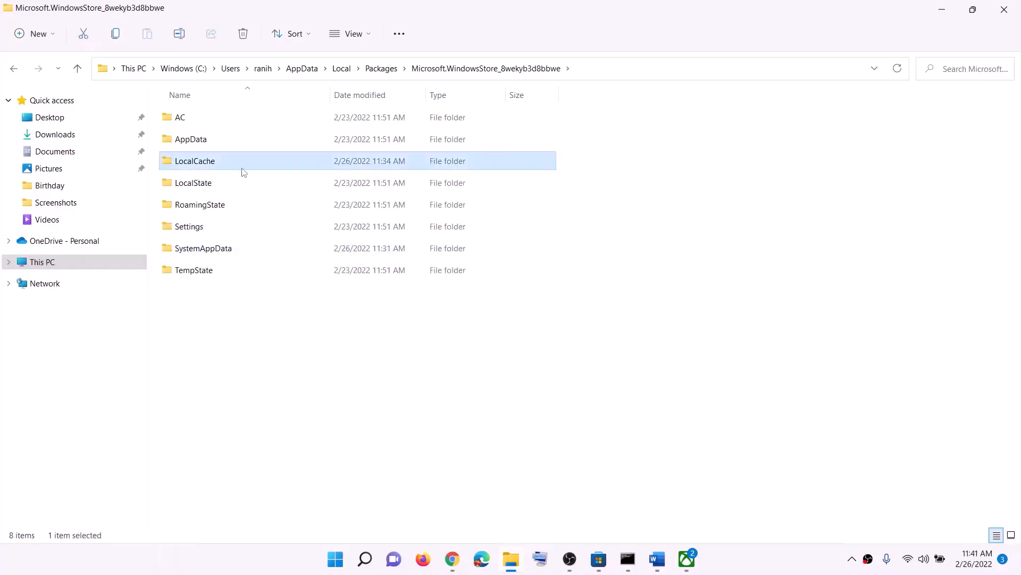
{"action": "right_click", "coordinate": [208, 167]}
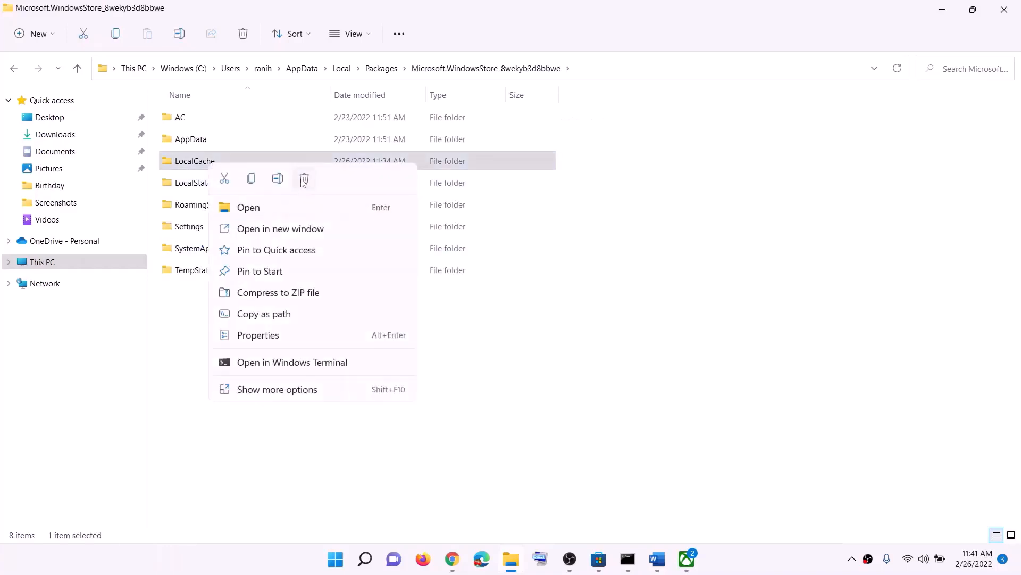
{"action": "left_click", "coordinate": [303, 178]}
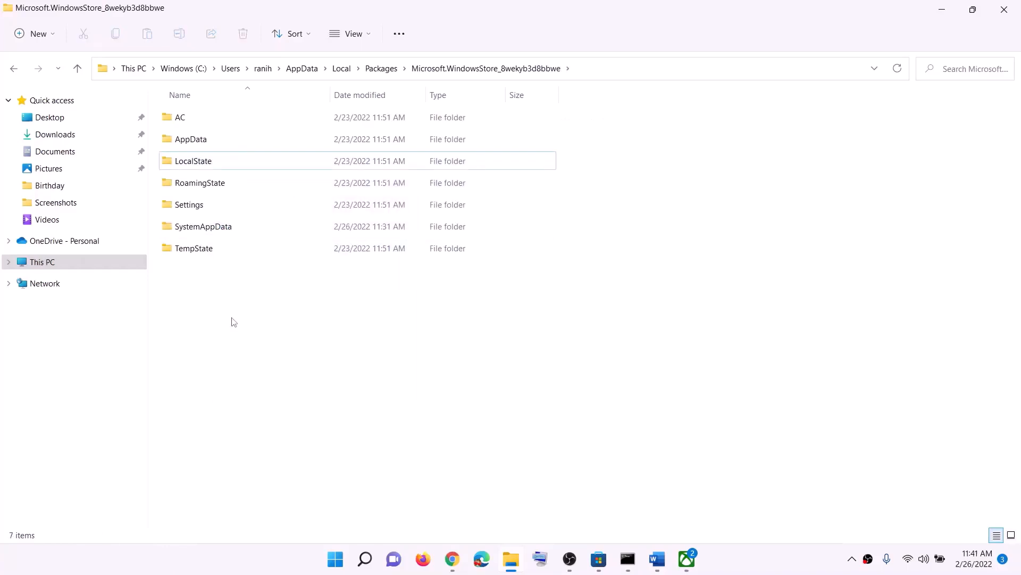
{"action": "left_click", "coordinate": [1004, 9]}
Search for 'store' and open the Microsoft Store app settings
{"action": "scroll", "coordinate": [317, 344], "scroll_direction": "down", "scroll_amount": 3}
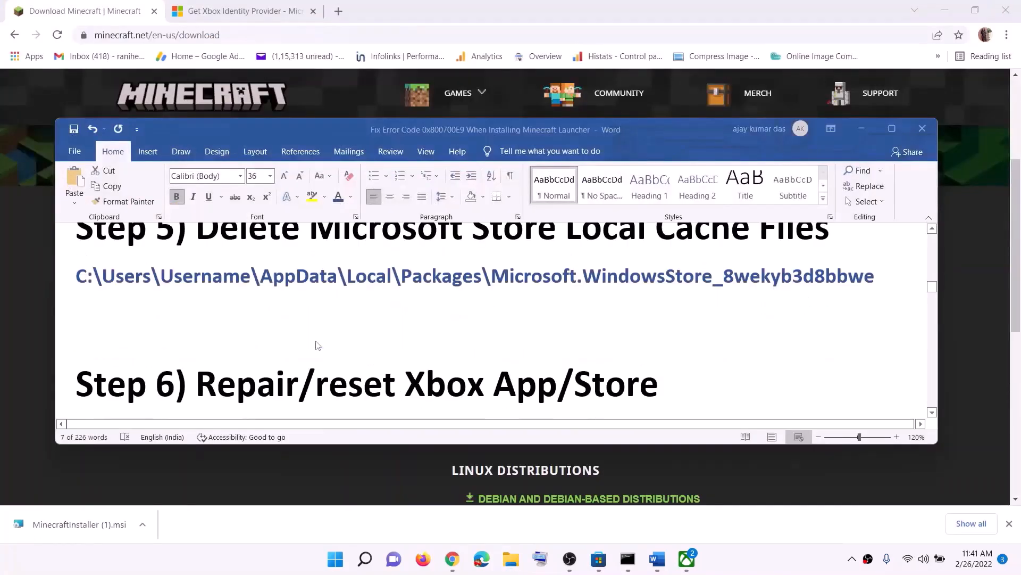
{"action": "left_click", "coordinate": [336, 561]}
{"action": "type", "text": "store"}
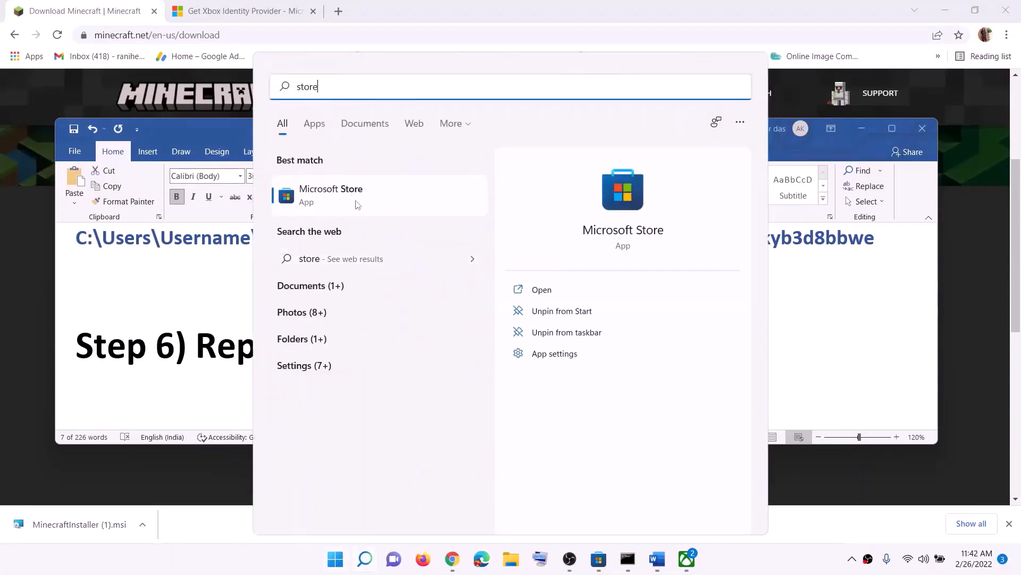
{"action": "right_click", "coordinate": [356, 205]}
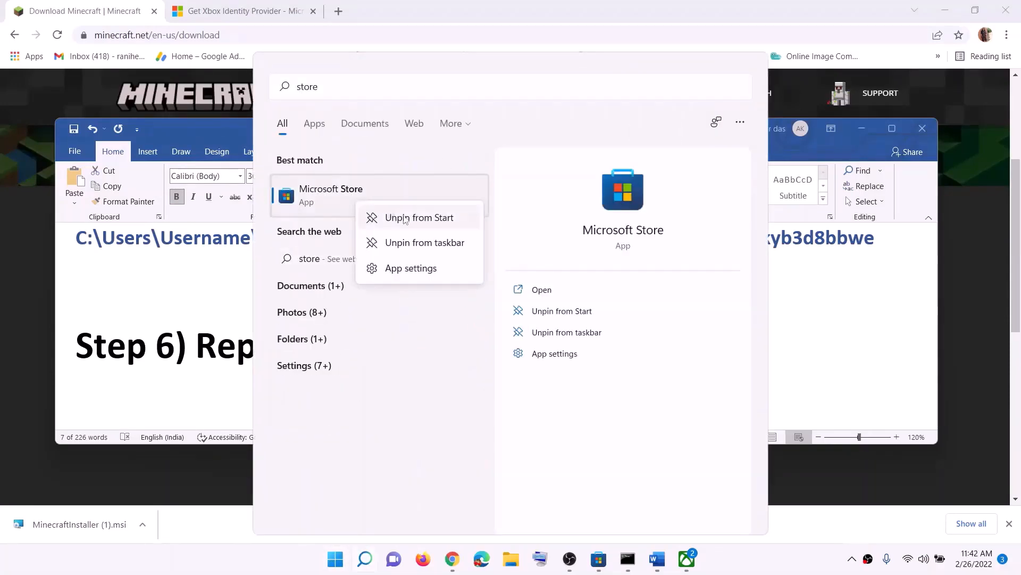
{"action": "left_click", "coordinate": [417, 269]}
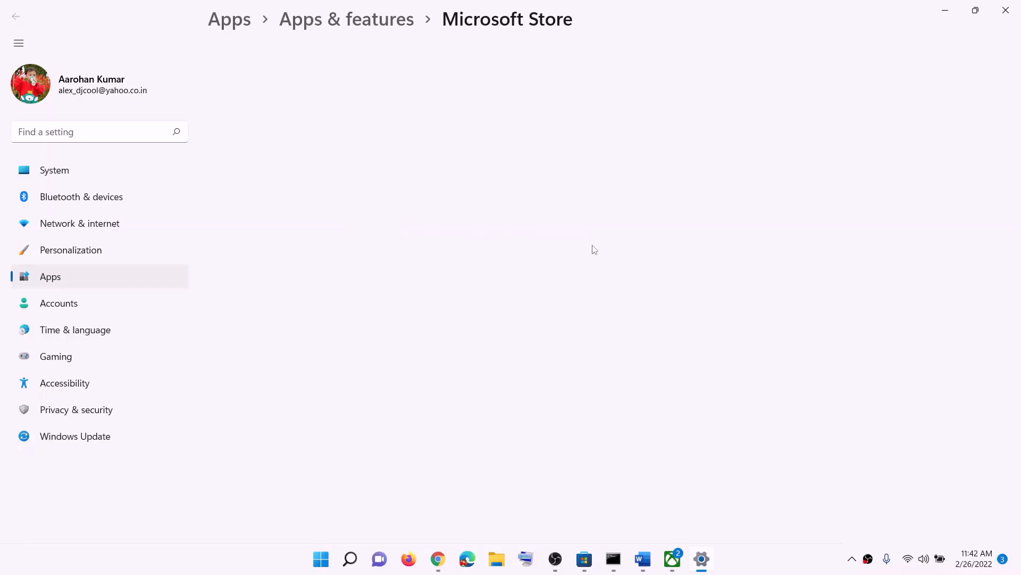
Repair the Microsoft Store app, then reset it and confirm the reset
{"action": "scroll", "coordinate": [415, 351], "scroll_direction": "down", "scroll_amount": 10}
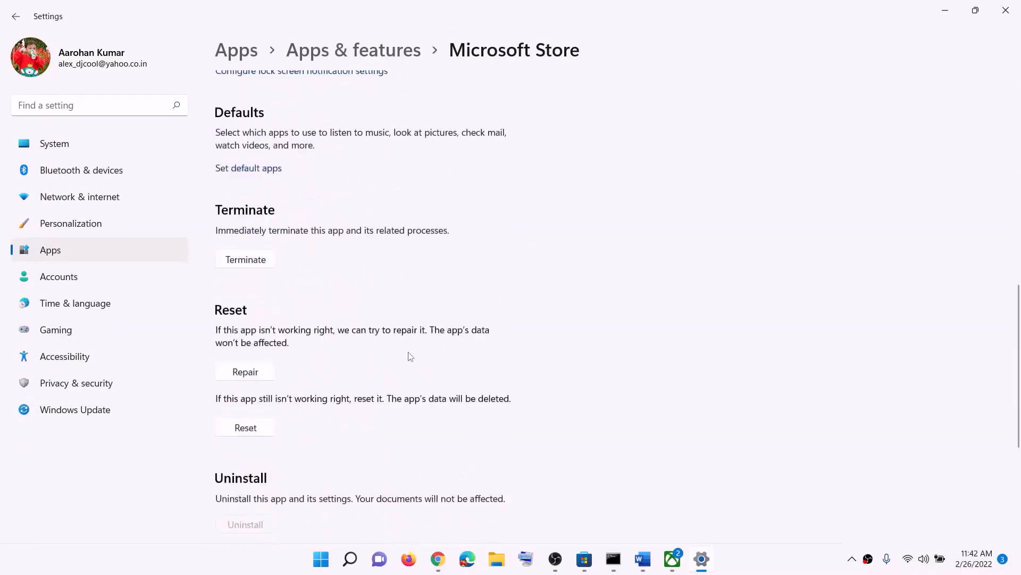
{"action": "left_click", "coordinate": [251, 242]}
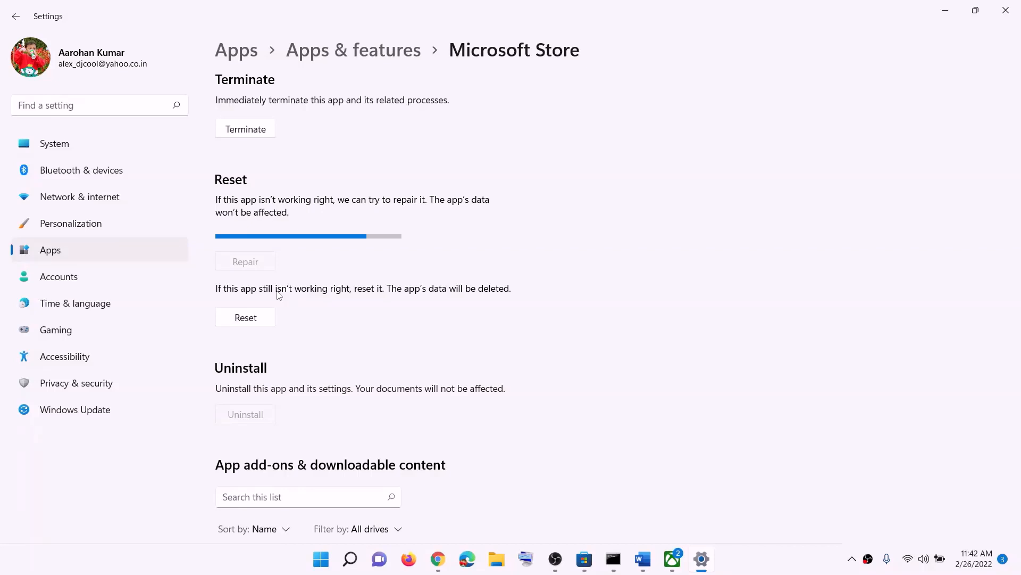
{"action": "left_click", "coordinate": [257, 318]}
{"action": "left_click", "coordinate": [293, 291]}
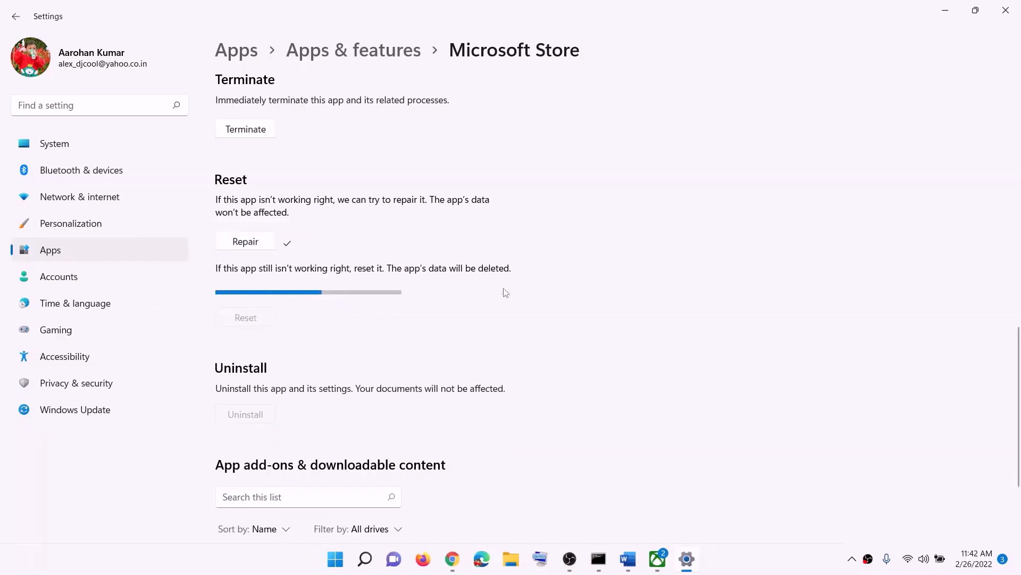
{"action": "left_click", "coordinate": [343, 557]}
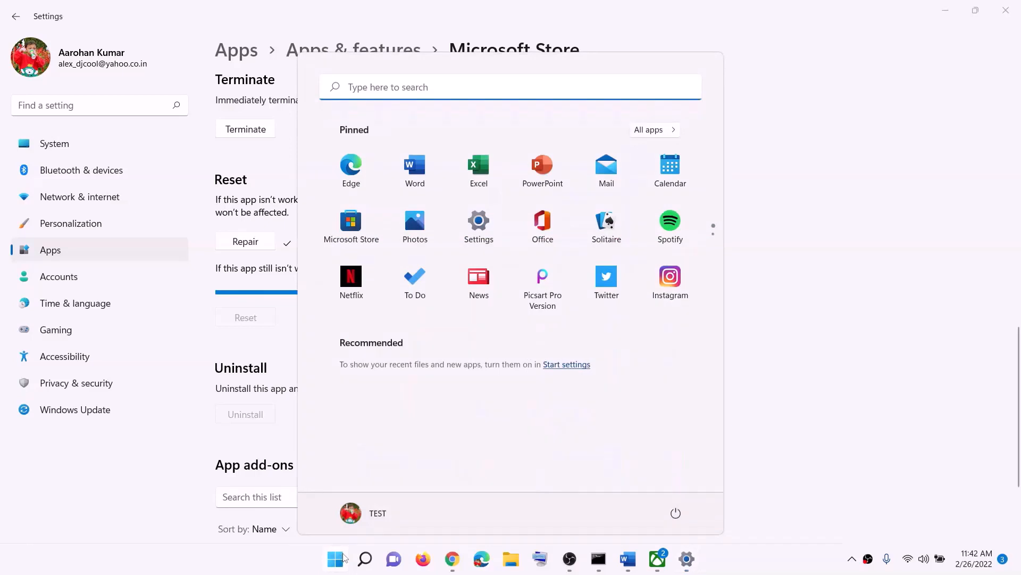
Search 'xbox', open the Xbox app settings, run Repair, then confirm Reset
{"action": "type", "text": "xbox"}
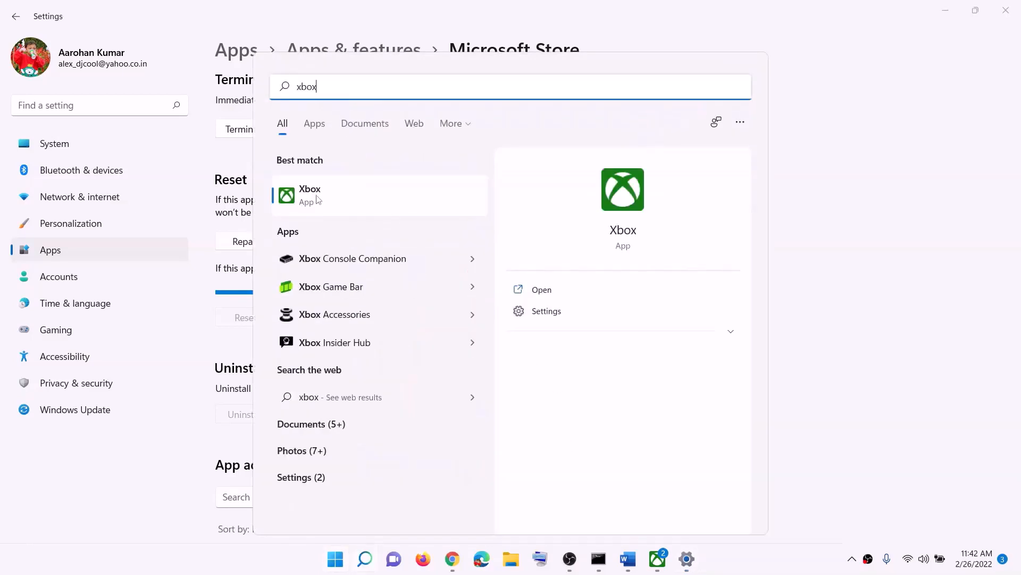
{"action": "right_click", "coordinate": [318, 199]}
{"action": "left_click", "coordinate": [378, 262]}
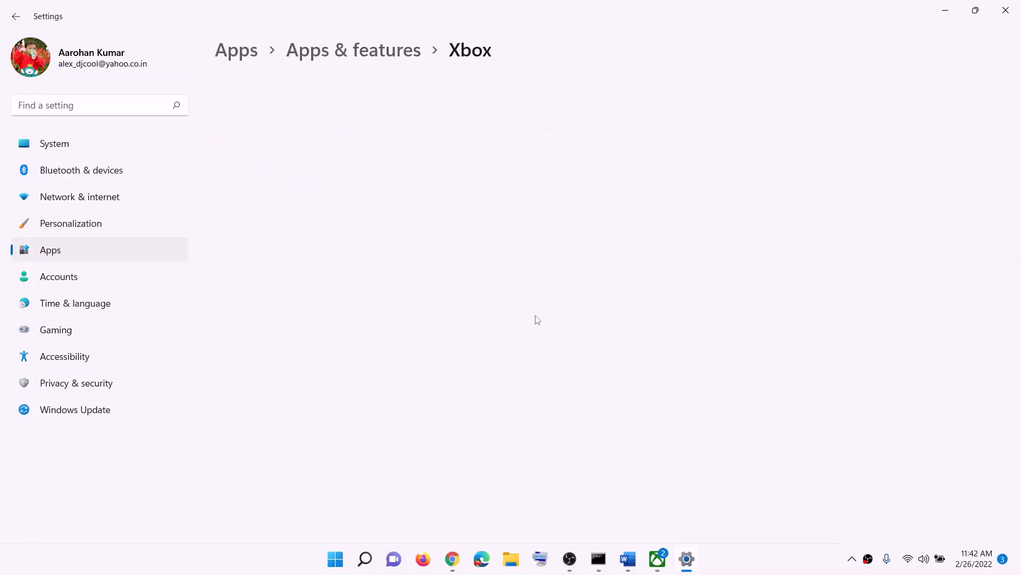
{"action": "scroll", "coordinate": [337, 376], "scroll_direction": "down", "scroll_amount": 10}
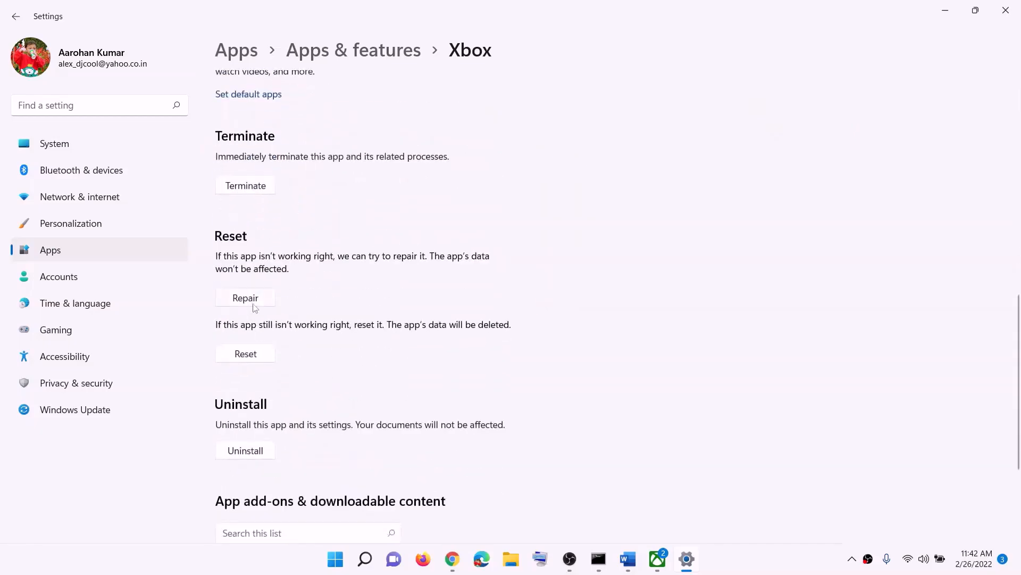
{"action": "left_click", "coordinate": [252, 294]}
{"action": "left_click", "coordinate": [246, 353]}
{"action": "left_click", "coordinate": [307, 331]}
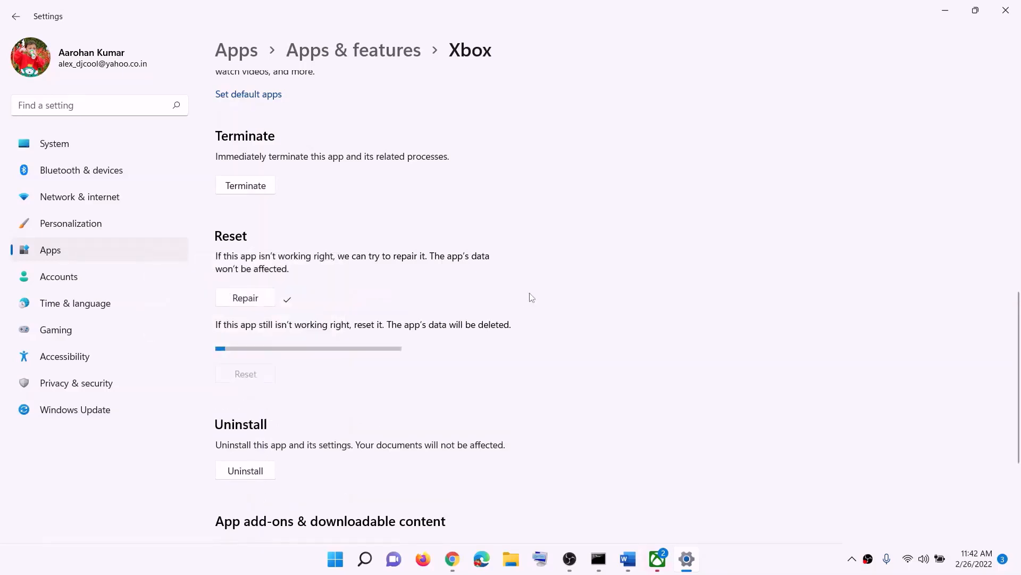
In the instructions document, highlight the Step 7 'Xbox App/Store from store library' heading
{"action": "left_click", "coordinate": [627, 558]}
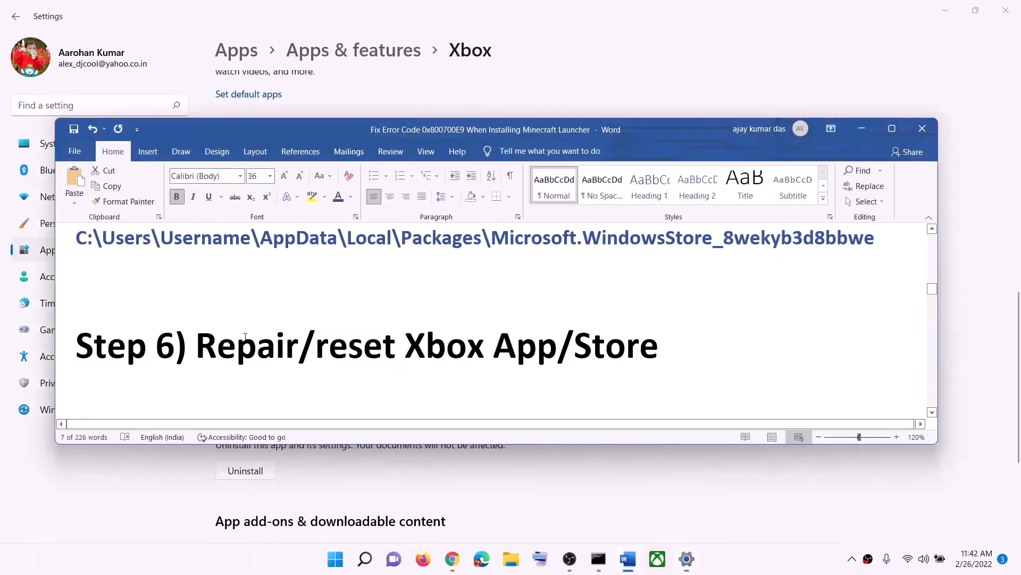
{"action": "scroll", "coordinate": [506, 324], "scroll_direction": "down", "scroll_amount": 2}
{"action": "left_click_drag", "start_coordinate": [322, 352], "coordinate": [585, 352]}
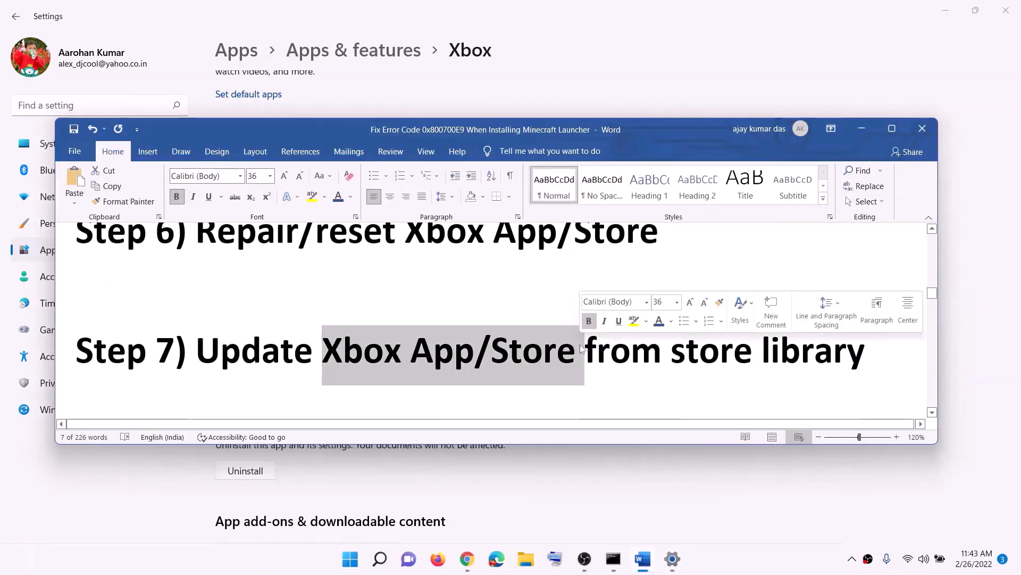
{"action": "left_click_drag", "start_coordinate": [863, 350], "coordinate": [340, 352]}
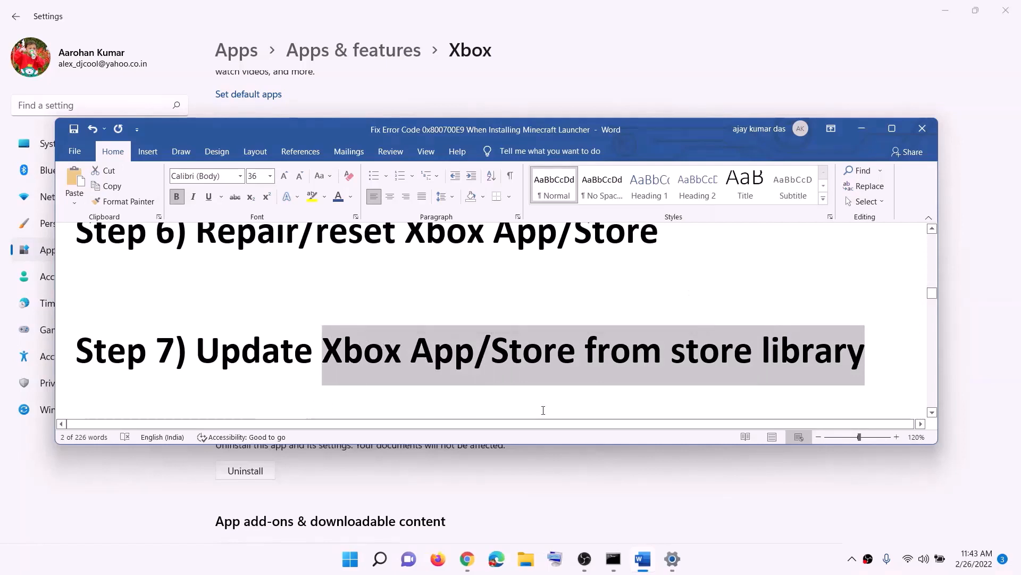
Launch Microsoft Store maximized from a 'sto' search and check for updates in Library
{"action": "left_click", "coordinate": [349, 563]}
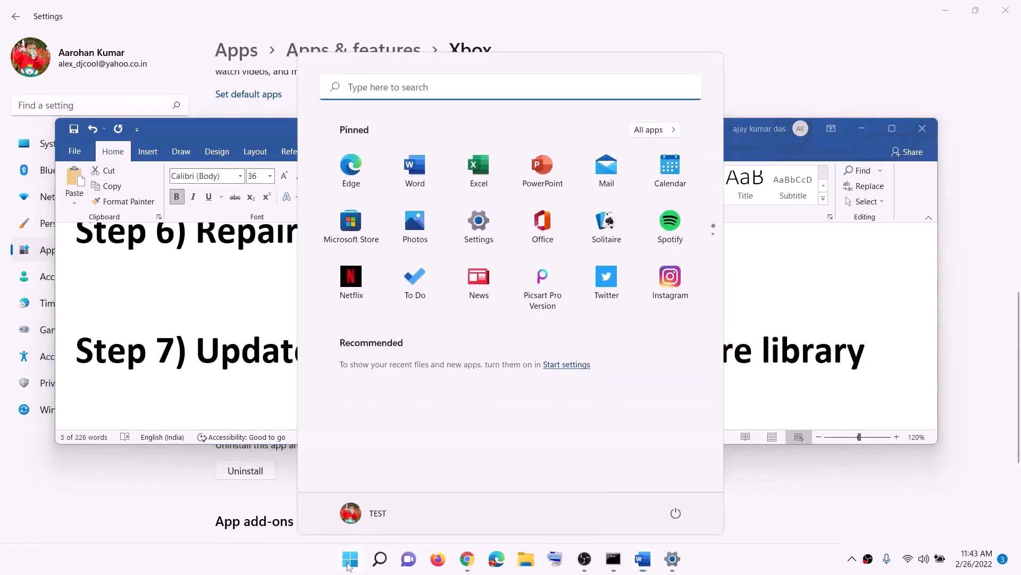
{"action": "type", "text": "sto"}
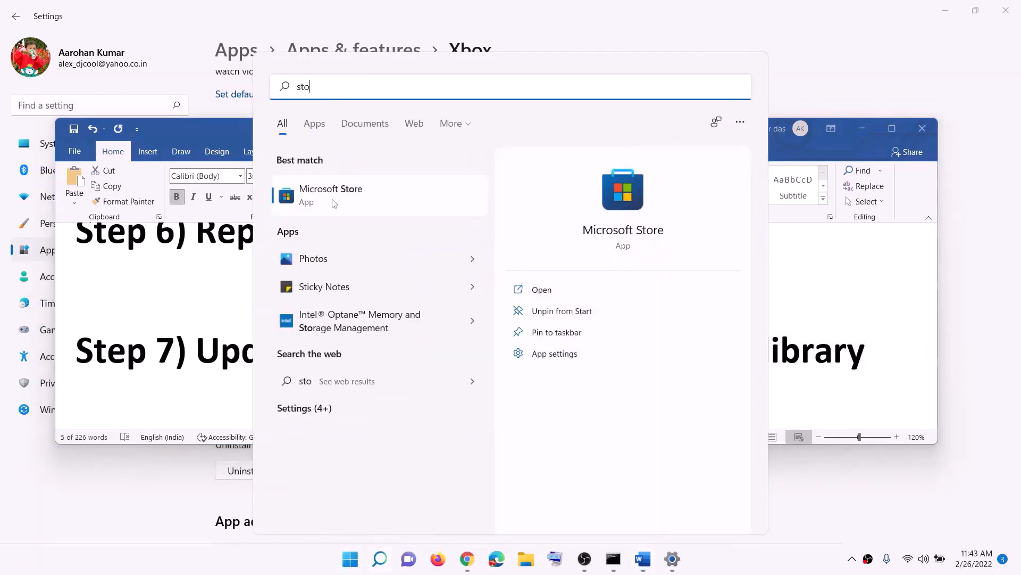
{"action": "left_click", "coordinate": [333, 203]}
{"action": "left_click", "coordinate": [718, 10]}
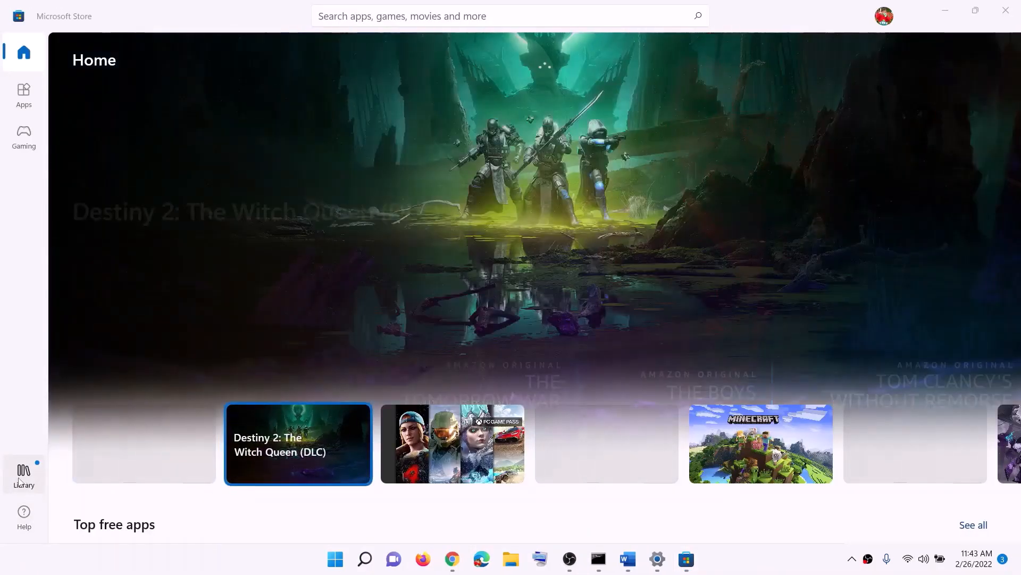
{"action": "left_click", "coordinate": [22, 482]}
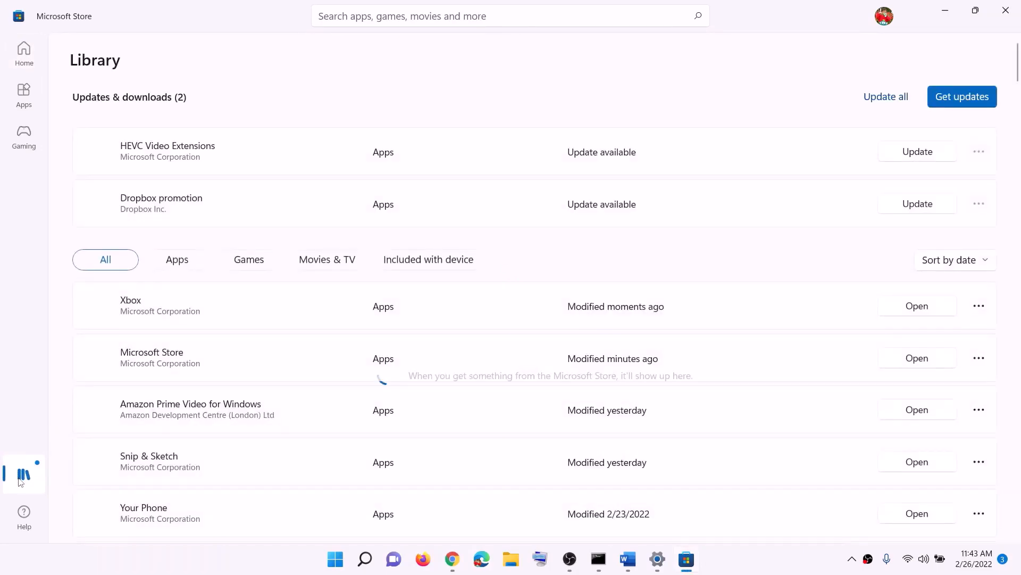
{"action": "left_click", "coordinate": [963, 104]}
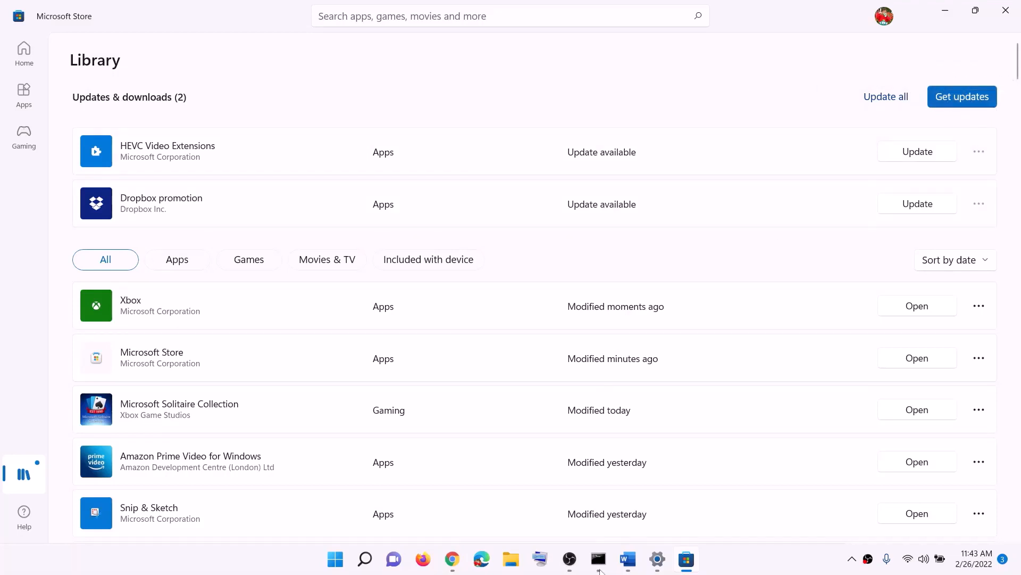
Copy the Xbox Identity Provider URL from the Step 8 instructions in Word
{"action": "left_click", "coordinate": [627, 558]}
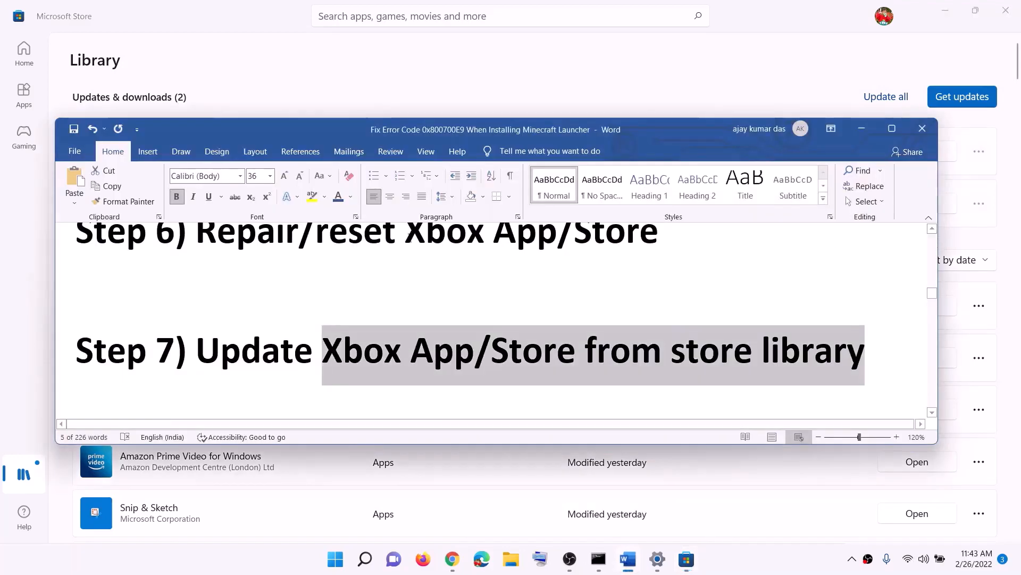
{"action": "scroll", "coordinate": [378, 307], "scroll_direction": "down", "scroll_amount": 3}
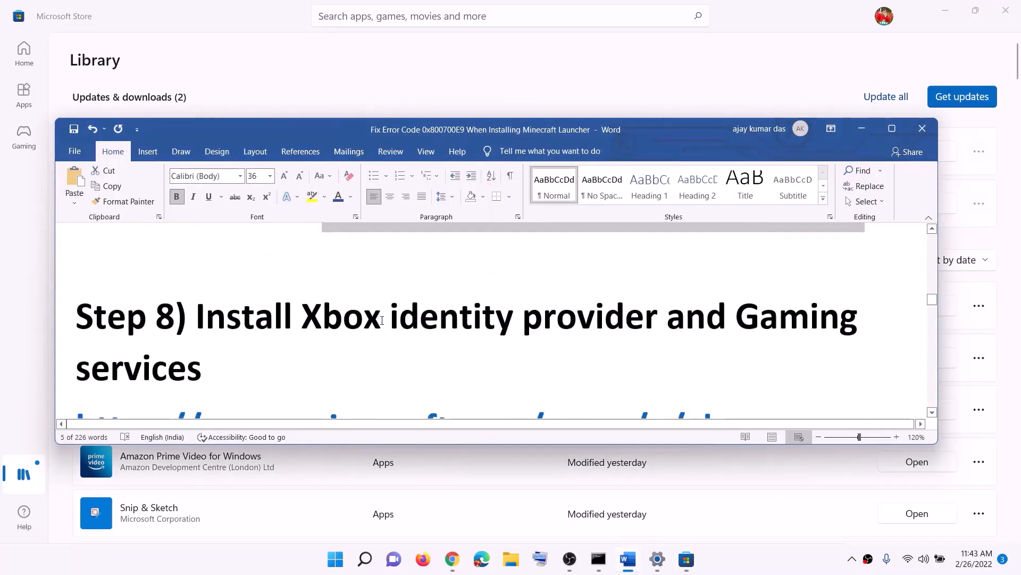
{"action": "left_click_drag", "start_coordinate": [200, 321], "coordinate": [707, 322]}
{"action": "scroll", "coordinate": [291, 337], "scroll_direction": "down", "scroll_amount": 1}
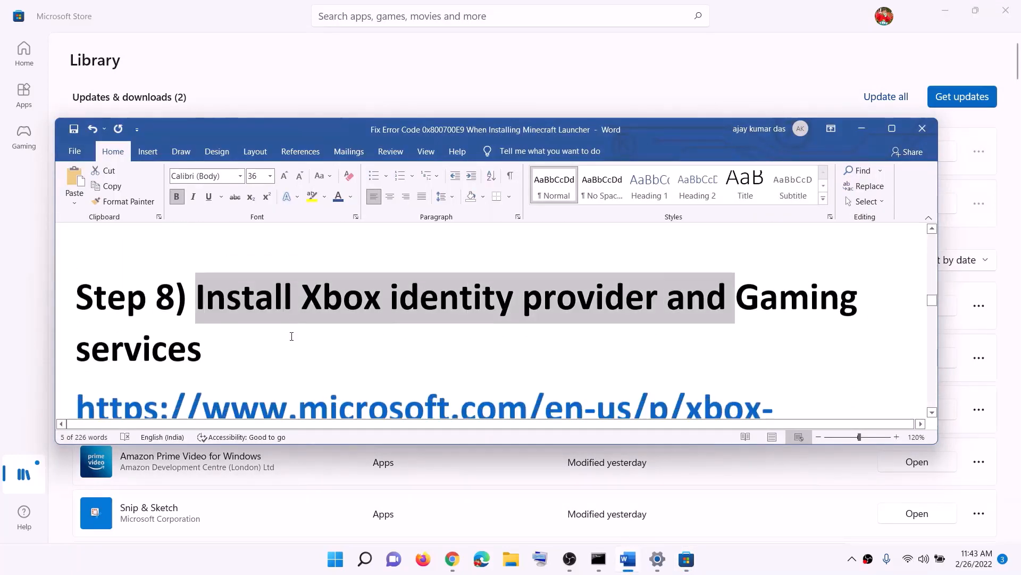
{"action": "scroll", "coordinate": [291, 337], "scroll_direction": "down", "scroll_amount": 3}
{"action": "triple_click", "coordinate": [209, 274]}
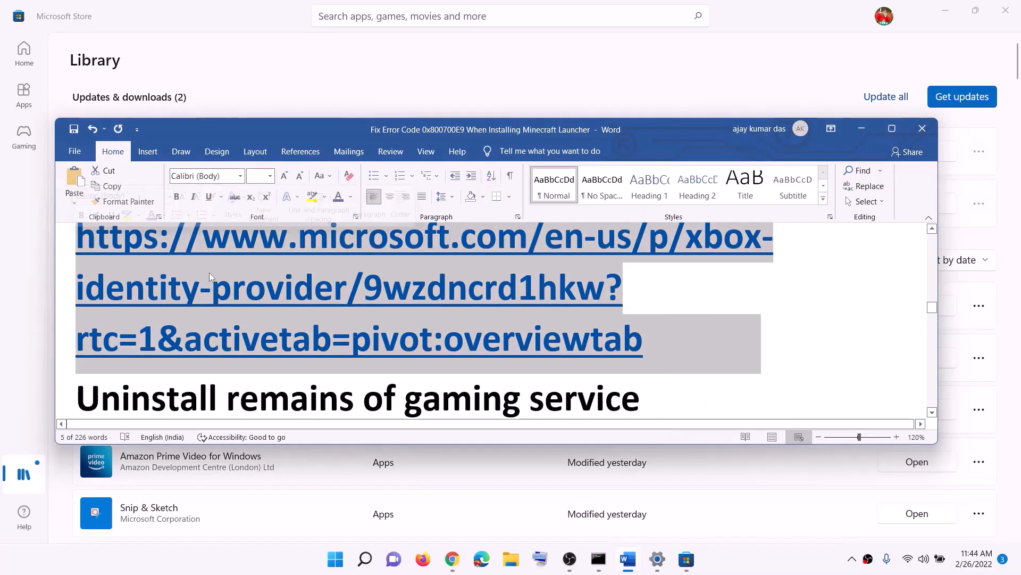
{"action": "right_click", "coordinate": [211, 274]}
{"action": "left_click", "coordinate": [239, 298]}
On Chrome's Get Xbox Identity Provider page, choose Install/open and open Microsoft Store
{"action": "left_click", "coordinate": [452, 559]}
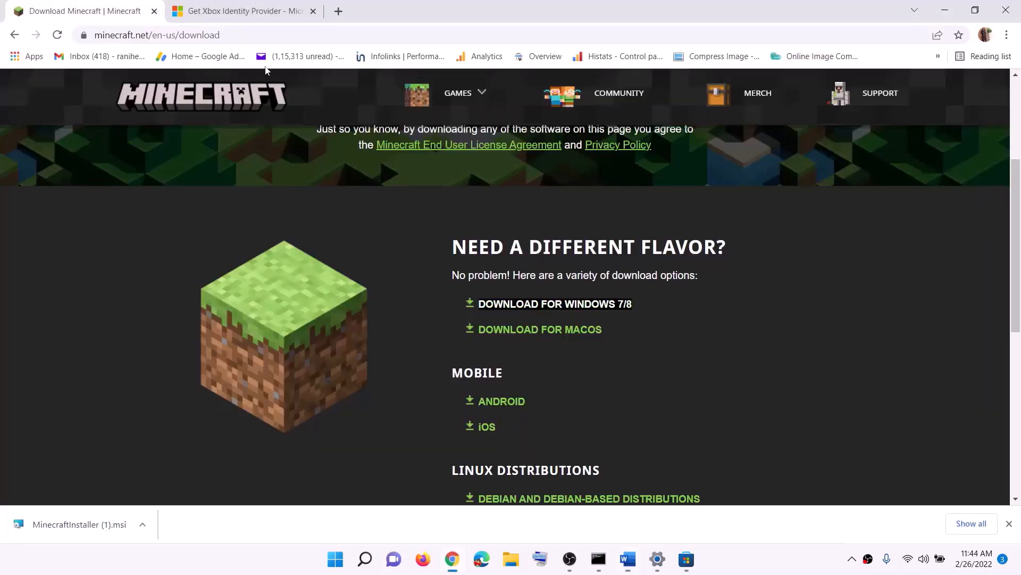
{"action": "left_click", "coordinate": [235, 16]}
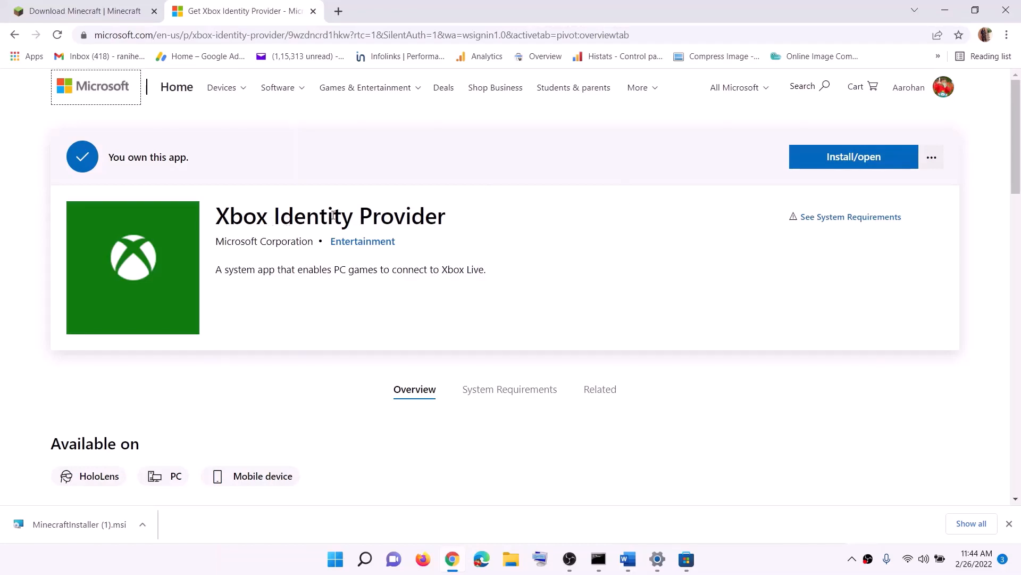
{"action": "left_click", "coordinate": [862, 164]}
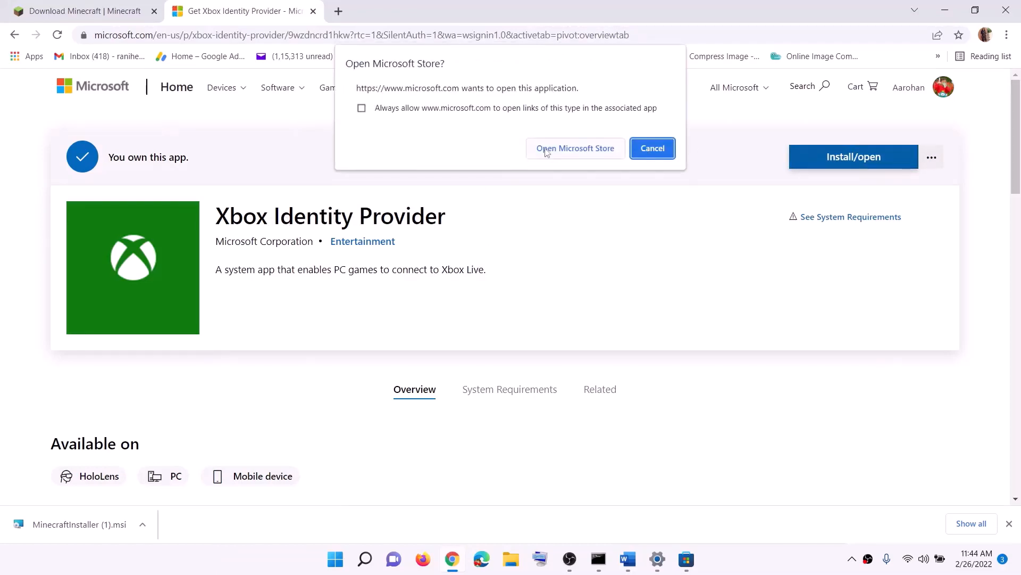
{"action": "left_click", "coordinate": [582, 153]}
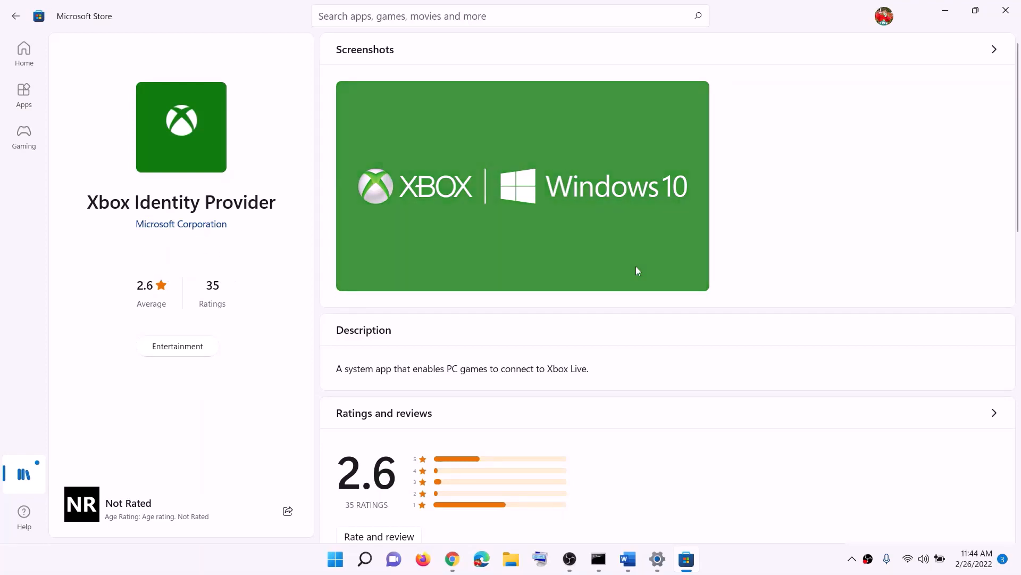
Copy the 'get-appxpackage Microsoft.GamingServices | remove-AppxPackage -allusers' command from the instructions
{"action": "left_click", "coordinate": [627, 558]}
{"action": "scroll", "coordinate": [254, 331], "scroll_direction": "down", "scroll_amount": 2}
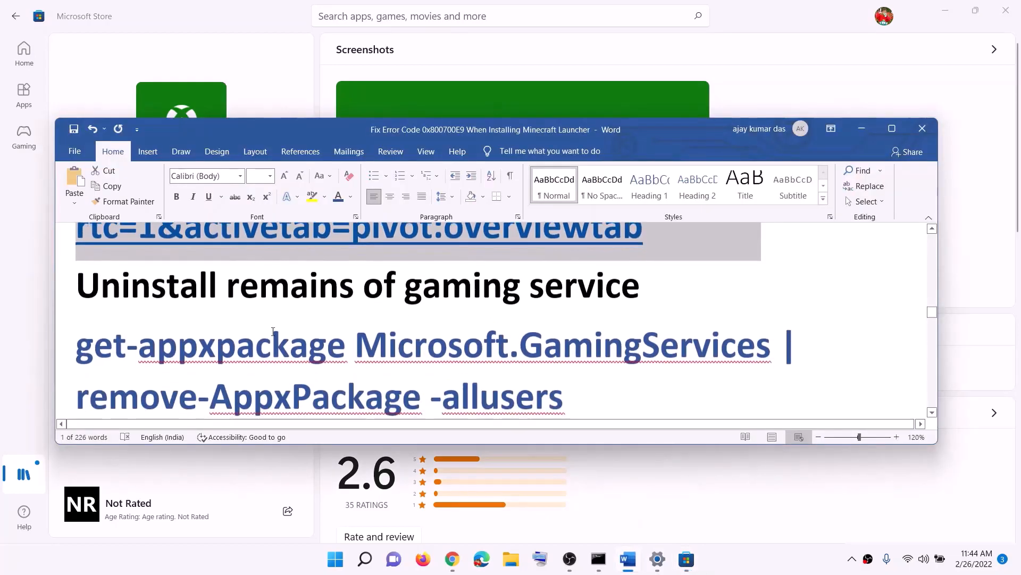
{"action": "left_click_drag", "start_coordinate": [228, 285], "coordinate": [621, 285]}
{"action": "scroll", "coordinate": [543, 329], "scroll_direction": "down", "scroll_amount": 1}
{"action": "left_click_drag", "start_coordinate": [565, 327], "coordinate": [75, 263]}
{"action": "right_click", "coordinate": [163, 293]}
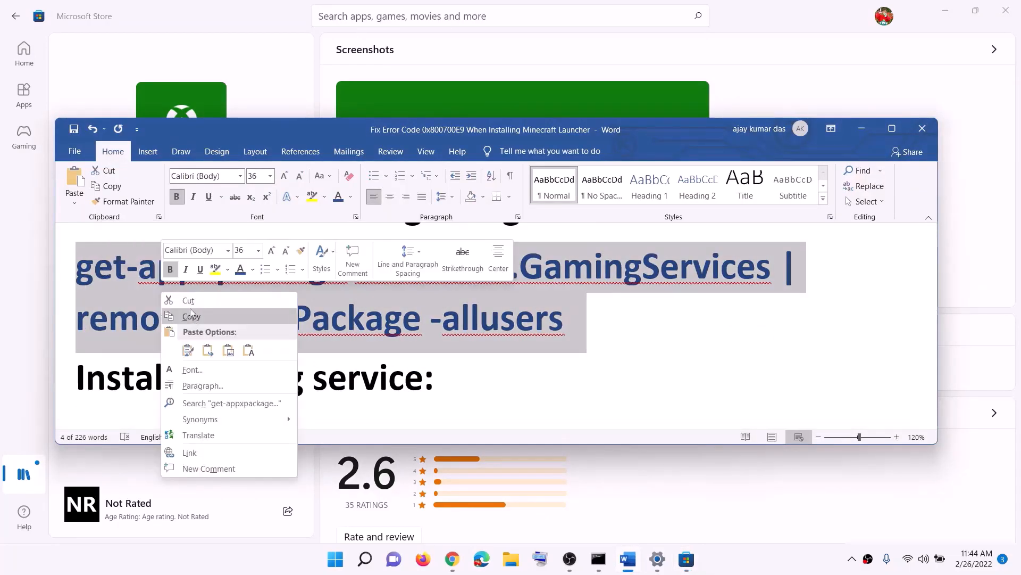
{"action": "left_click", "coordinate": [195, 316]}
Launch Windows PowerShell as administrator and run the pasted Gaming Services removal command
{"action": "left_click", "coordinate": [336, 560]}
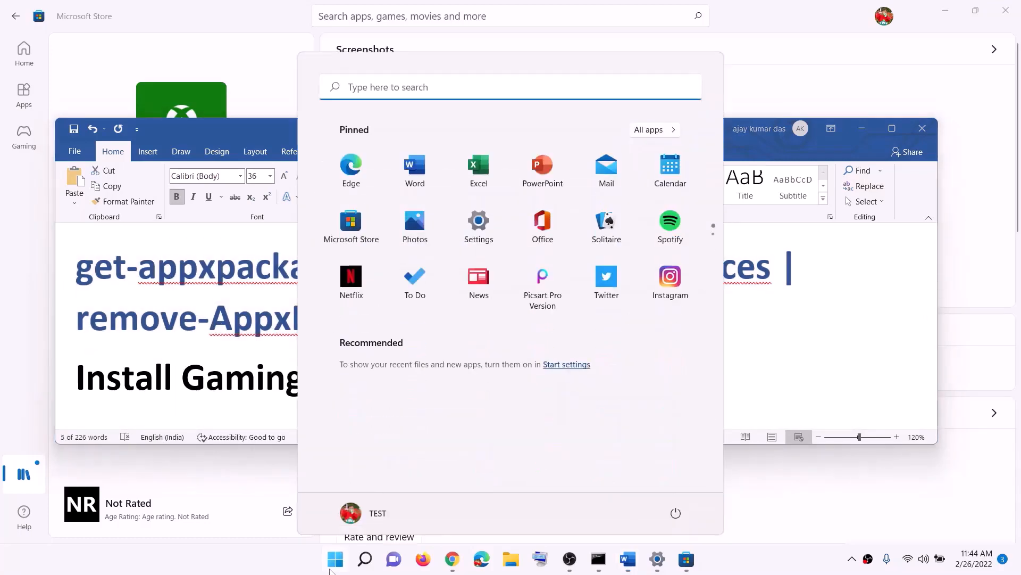
{"action": "type", "text": "powers"}
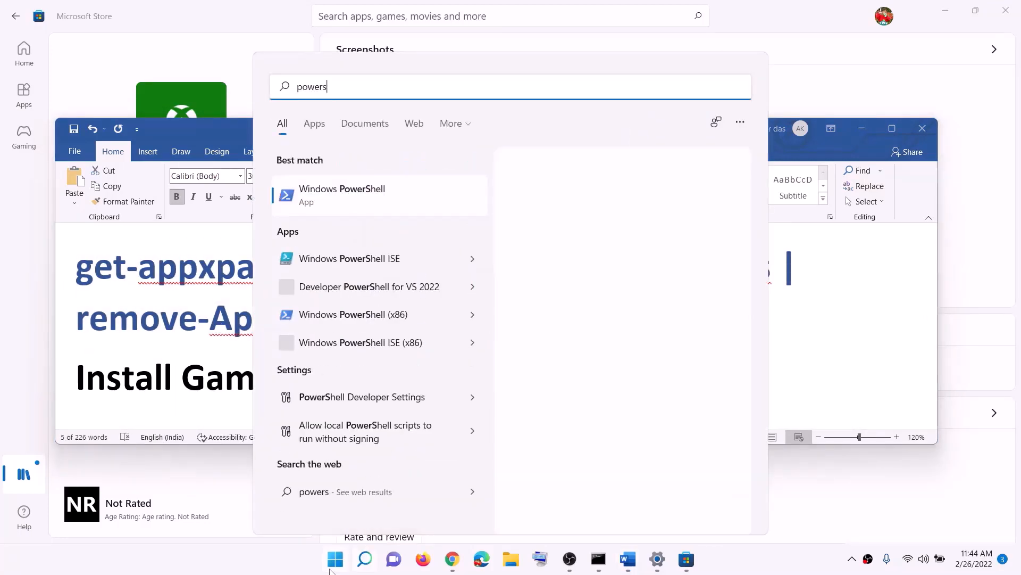
{"action": "type", "text": "hell"}
{"action": "right_click", "coordinate": [378, 201]}
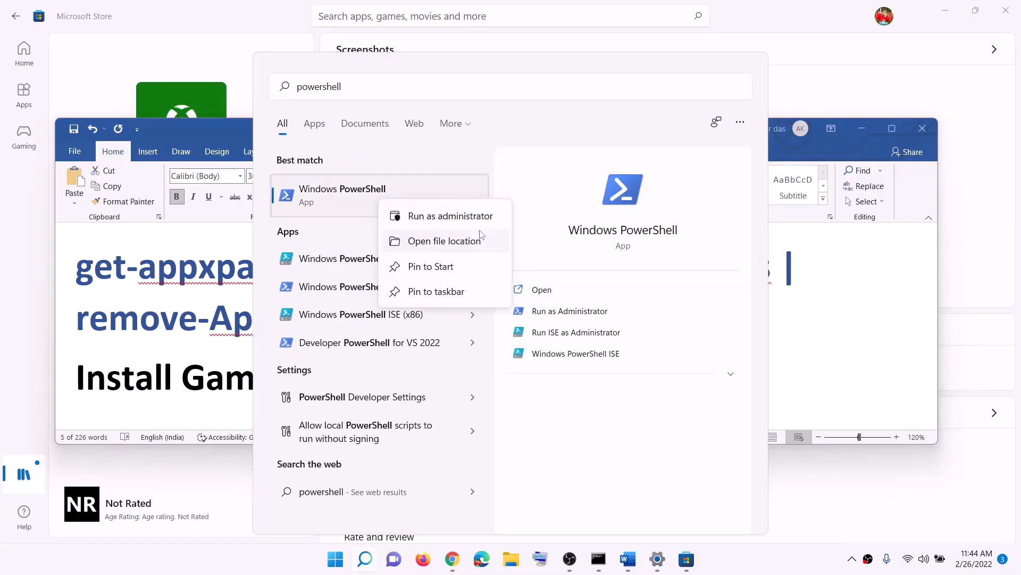
{"action": "left_click", "coordinate": [437, 216]}
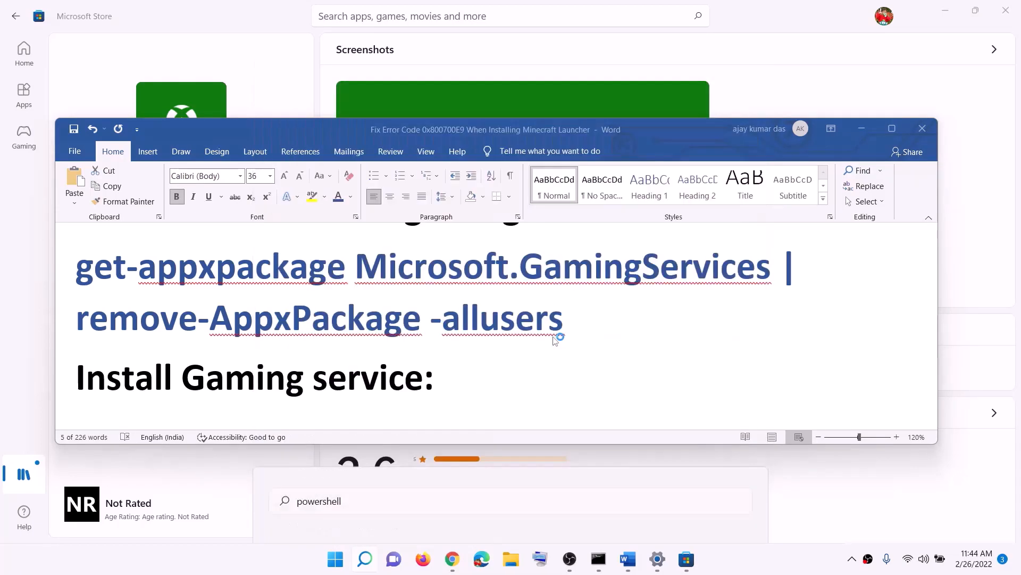
{"action": "left_click", "coordinate": [464, 382]}
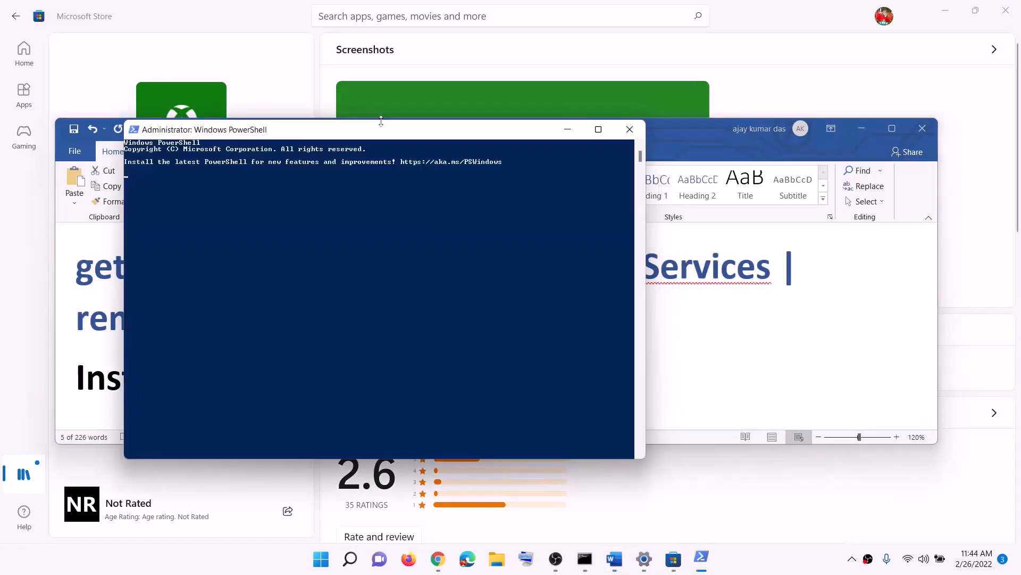
{"action": "left_click_drag", "start_coordinate": [395, 133], "coordinate": [448, 140]}
{"action": "key", "text": "ctrl+v"}
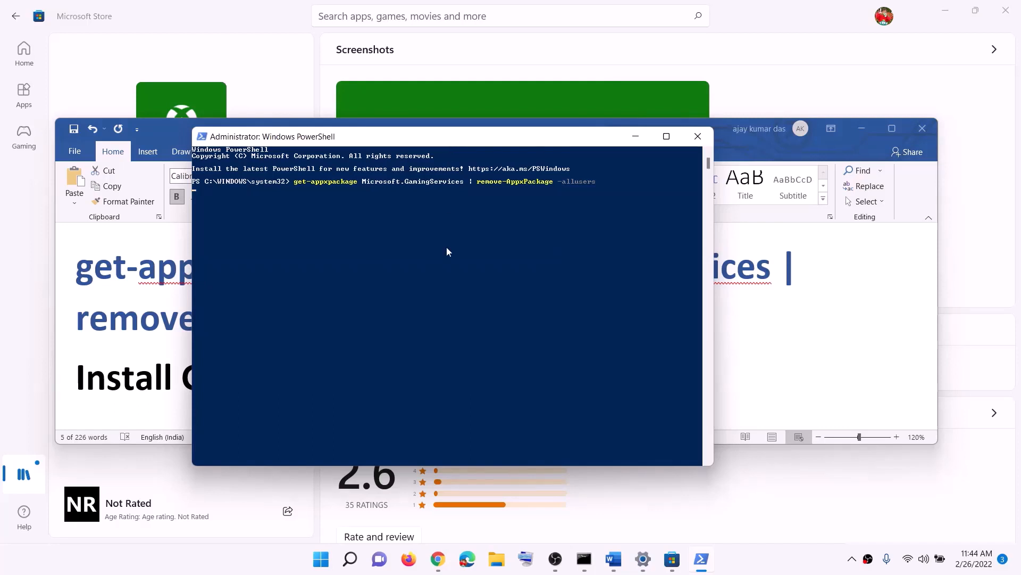
{"action": "key", "text": "alt+Tab"}
Copy the 'start ms-windows-store' command from Word and paste it into PowerShell
{"action": "scroll", "coordinate": [464, 358], "scroll_direction": "down", "scroll_amount": 3}
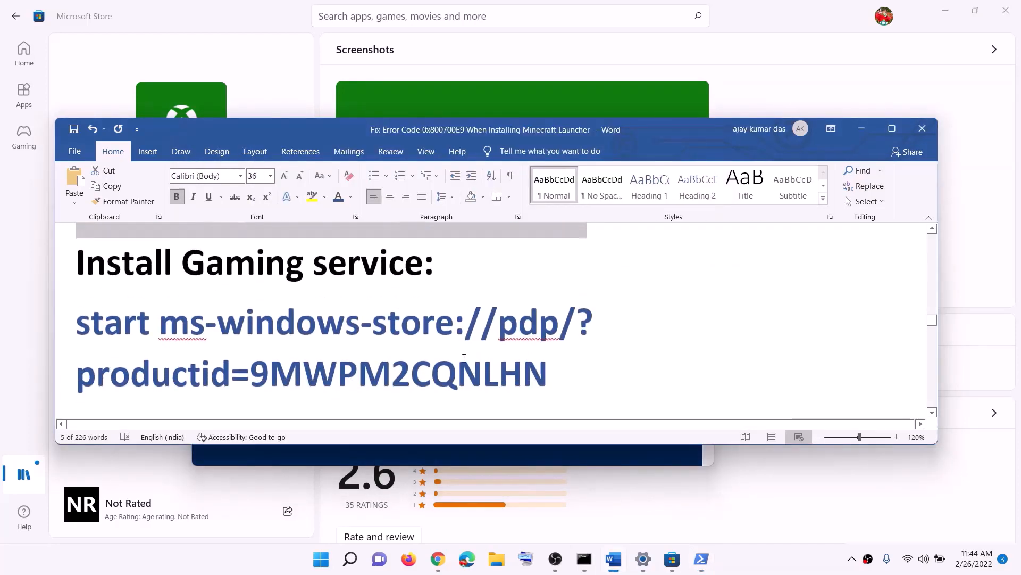
{"action": "left_click_drag", "start_coordinate": [572, 384], "coordinate": [76, 319]}
{"action": "right_click", "coordinate": [190, 363]}
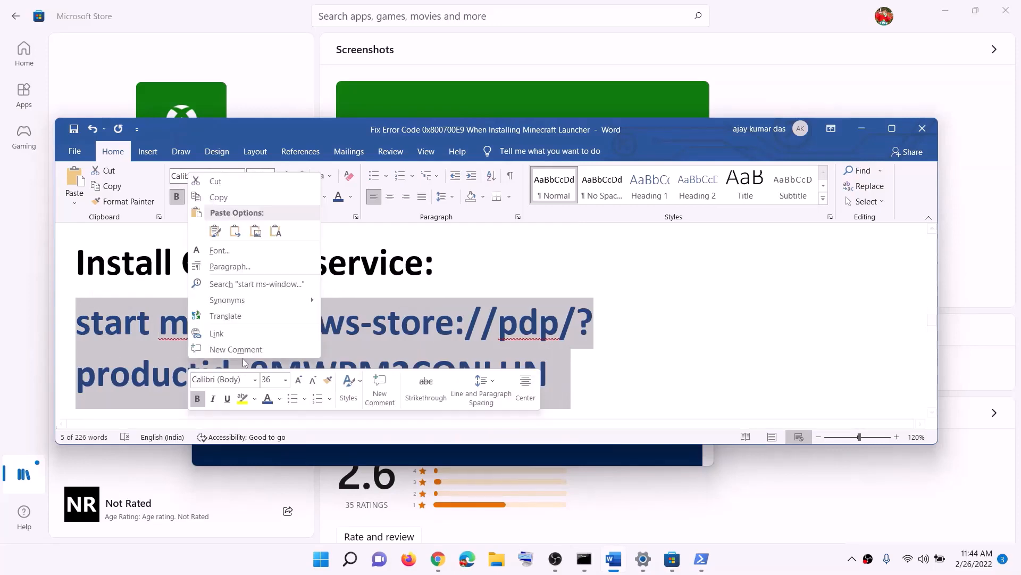
{"action": "left_click", "coordinate": [218, 197]}
{"action": "key", "text": "alt+Tab"}
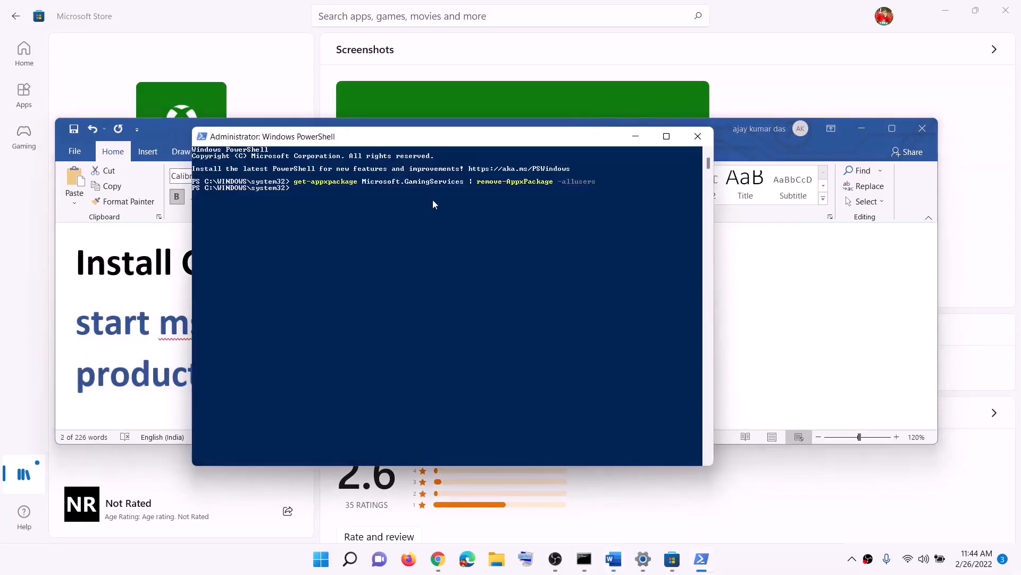
{"action": "right_click", "coordinate": [434, 204]}
Run the start ms-windows-store command and approve the Gaming Services installation
{"action": "key", "text": "Return"}
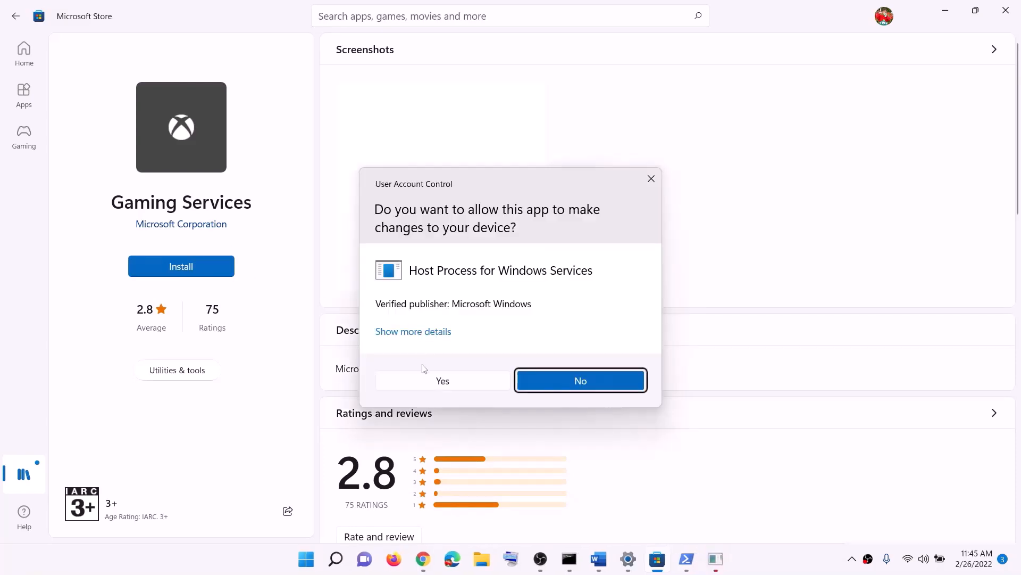
{"action": "left_click", "coordinate": [430, 382]}
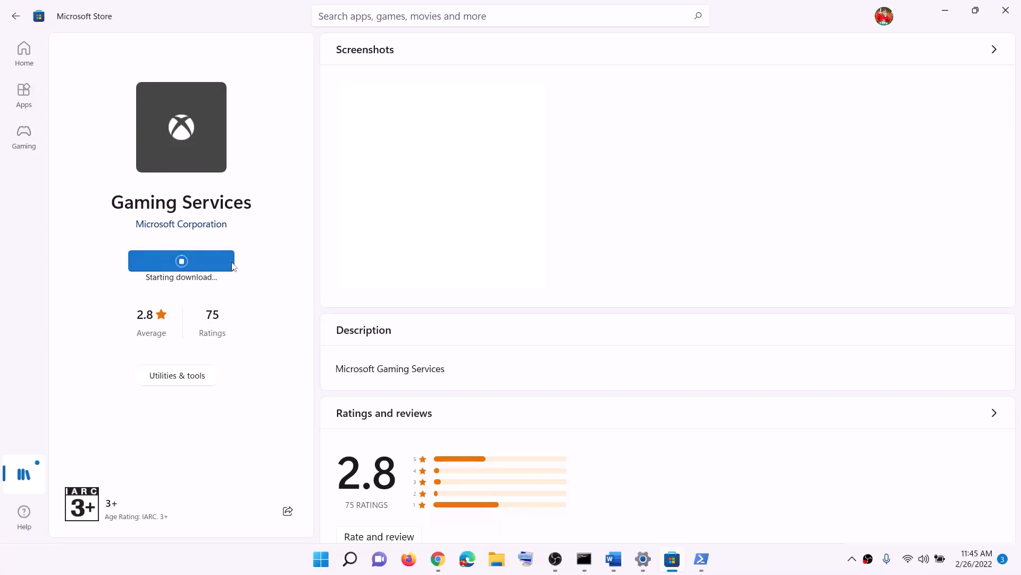
{"action": "left_click", "coordinate": [618, 567]}
{"action": "scroll", "coordinate": [330, 334], "scroll_direction": "down", "scroll_amount": 6}
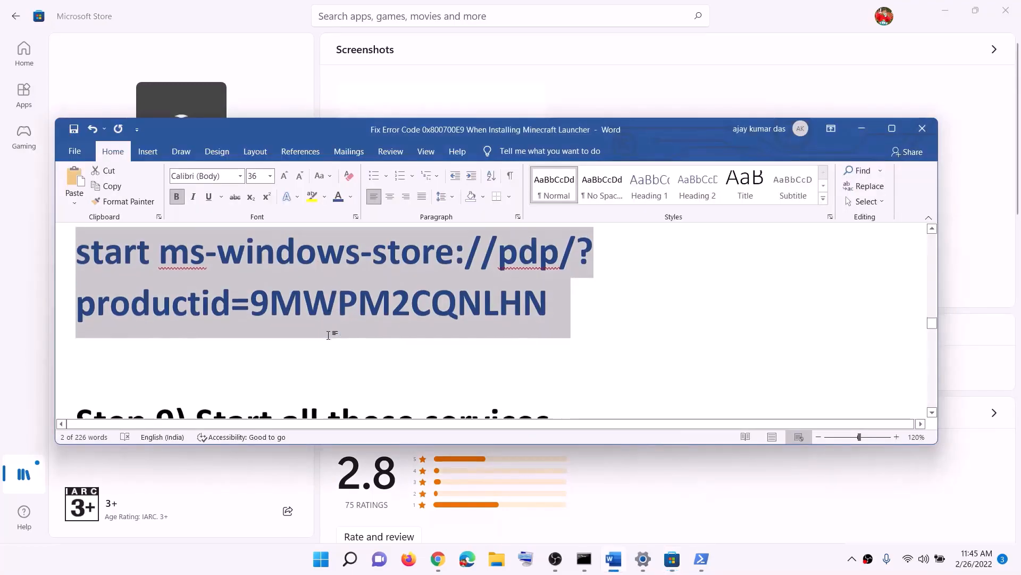
Open the Services console and set IP Helper to Automatic startup
{"action": "scroll", "coordinate": [331, 334], "scroll_direction": "down", "scroll_amount": 3}
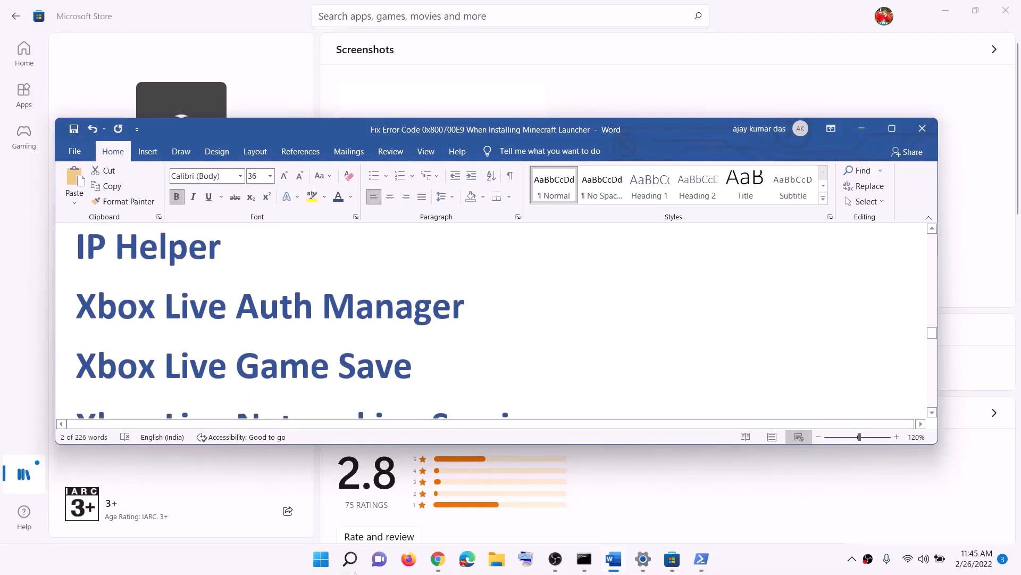
{"action": "left_click", "coordinate": [351, 560]}
{"action": "type", "text": "servi"}
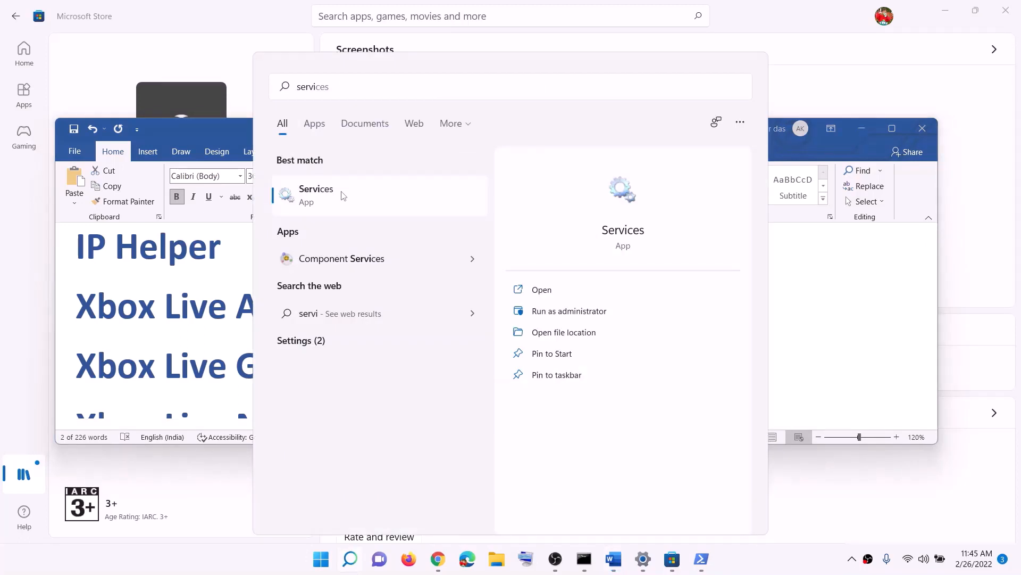
{"action": "left_click", "coordinate": [343, 195]}
{"action": "left_click", "coordinate": [280, 306]}
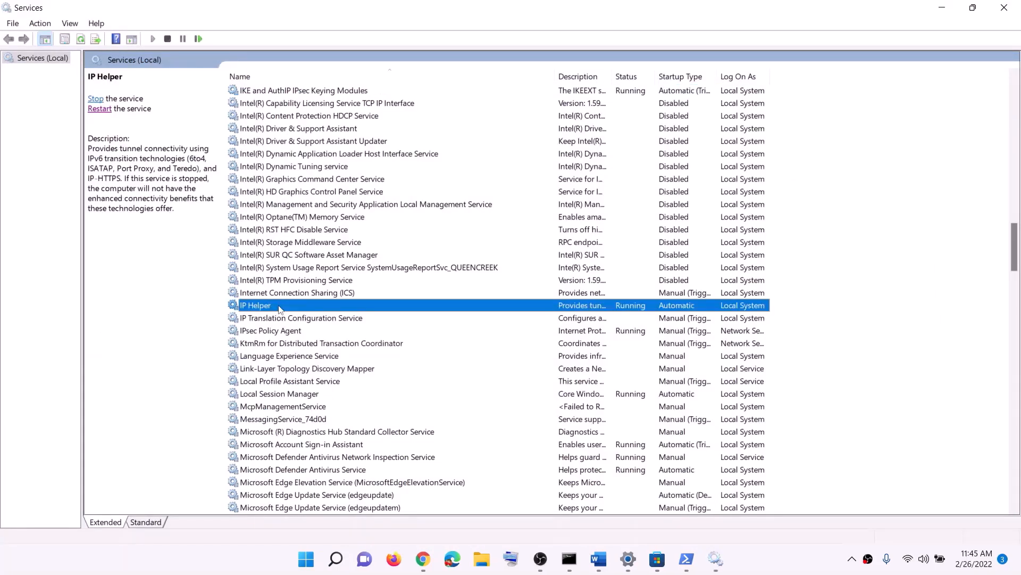
{"action": "double_click", "coordinate": [279, 306]}
{"action": "left_click", "coordinate": [483, 263]}
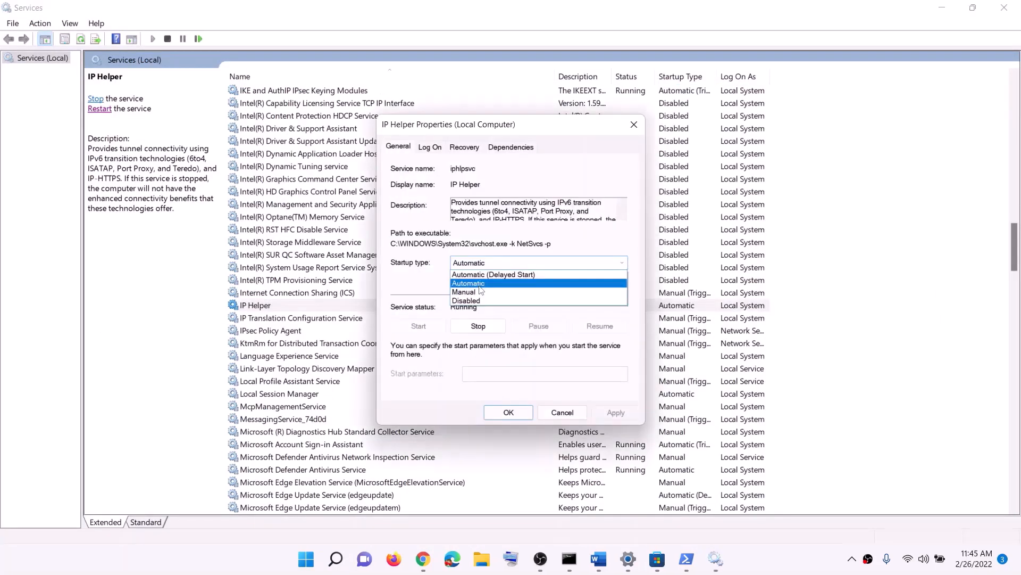
{"action": "left_click", "coordinate": [481, 284]}
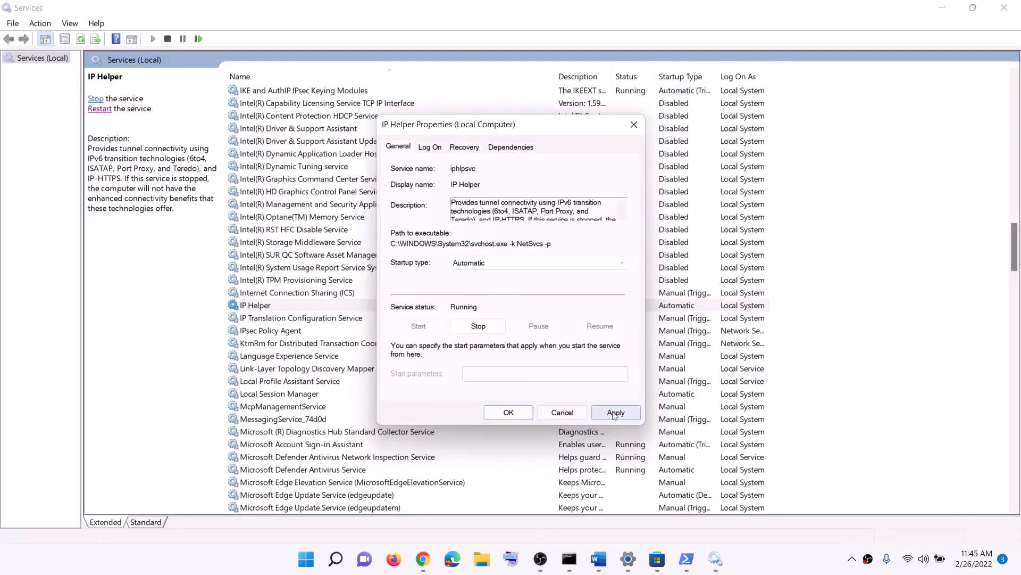
{"action": "left_click", "coordinate": [615, 414]}
{"action": "left_click", "coordinate": [494, 416]}
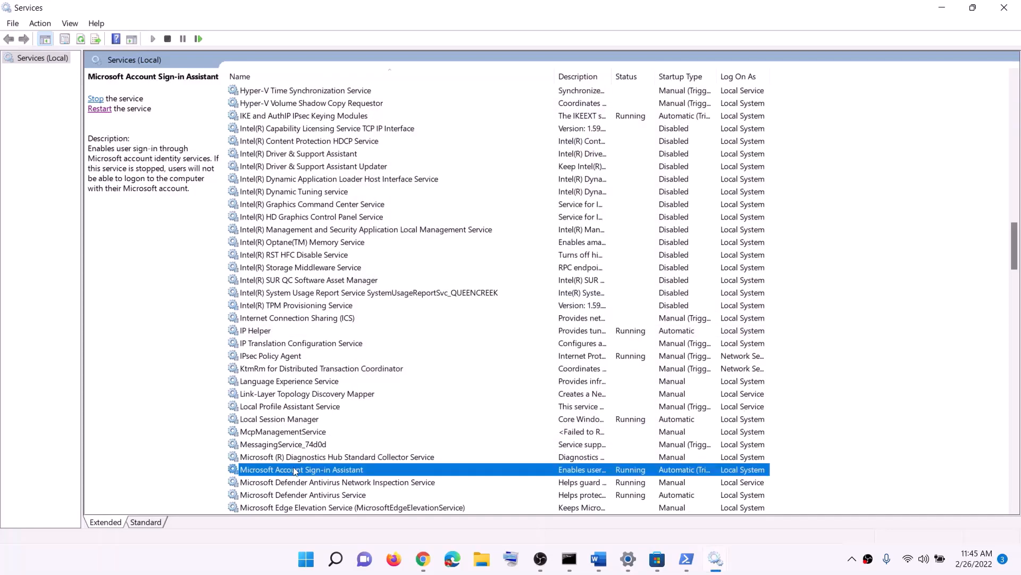
Set Xbox Accessory Management Service and Xbox Live Auth Manager to Automatic startup
{"action": "key", "text": "x"}
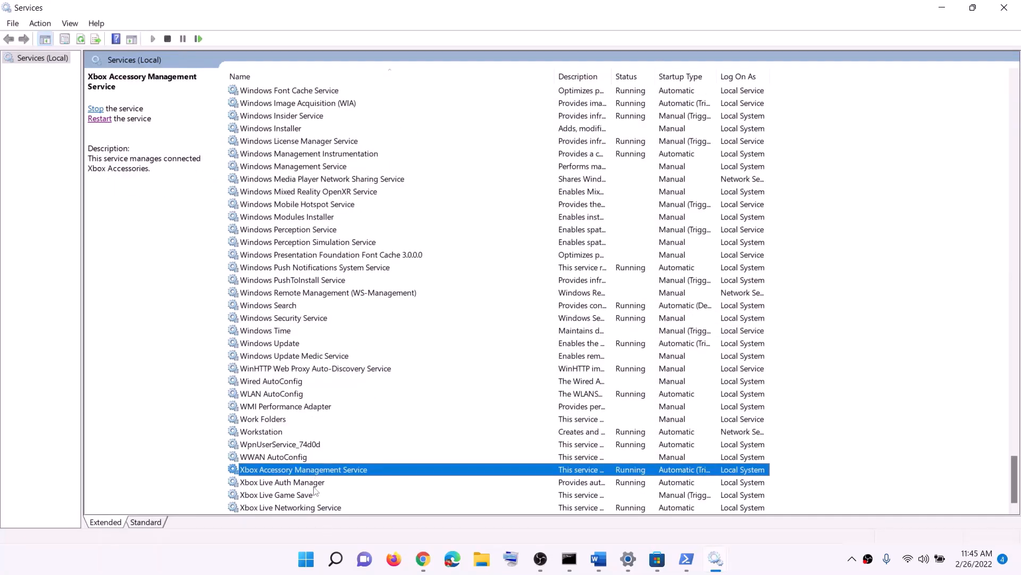
{"action": "double_click", "coordinate": [294, 474]}
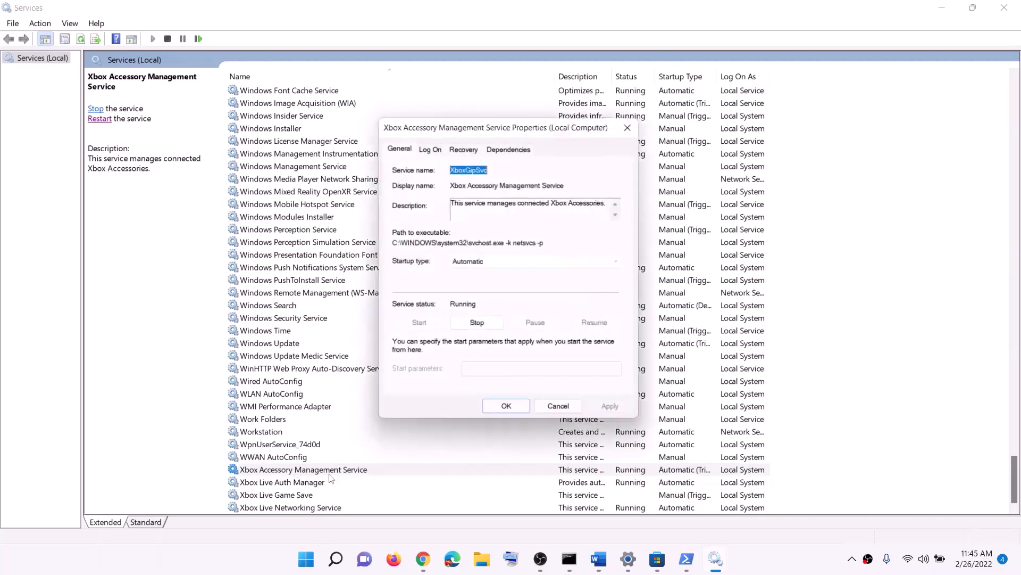
{"action": "left_click", "coordinate": [479, 263]}
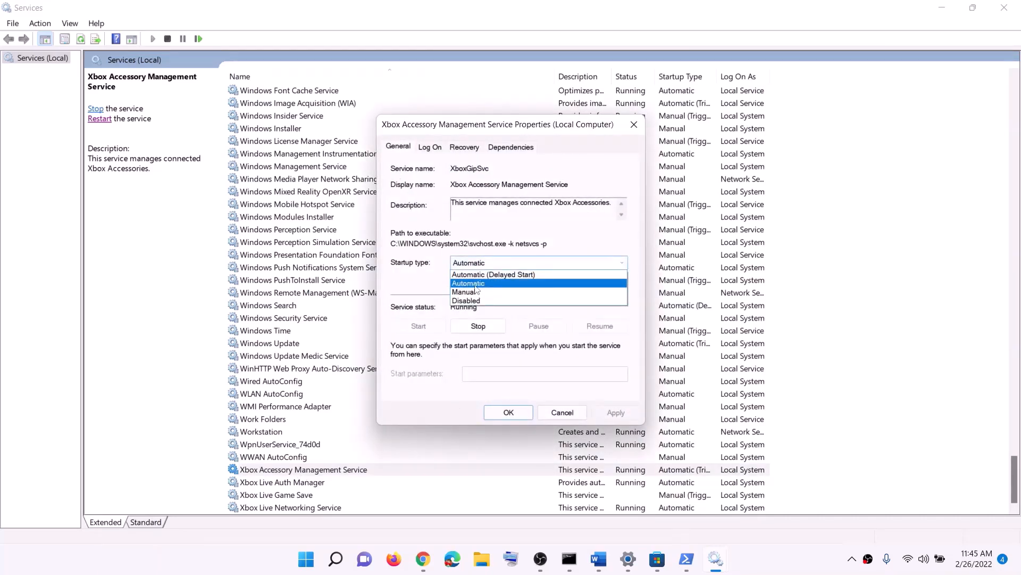
{"action": "left_click", "coordinate": [476, 285]}
{"action": "left_click", "coordinate": [610, 412]}
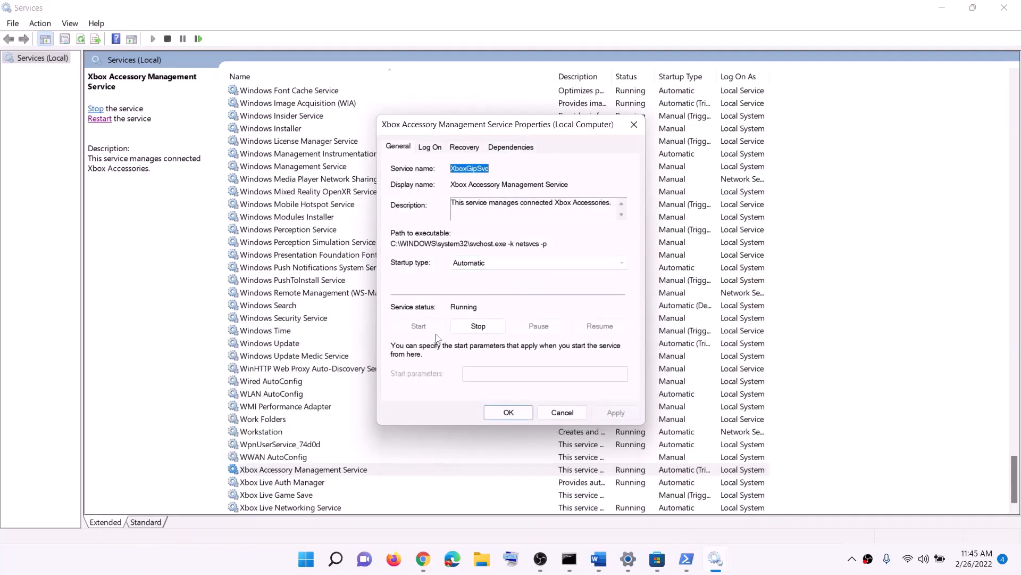
{"action": "left_click", "coordinate": [508, 412]}
{"action": "double_click", "coordinate": [308, 482]}
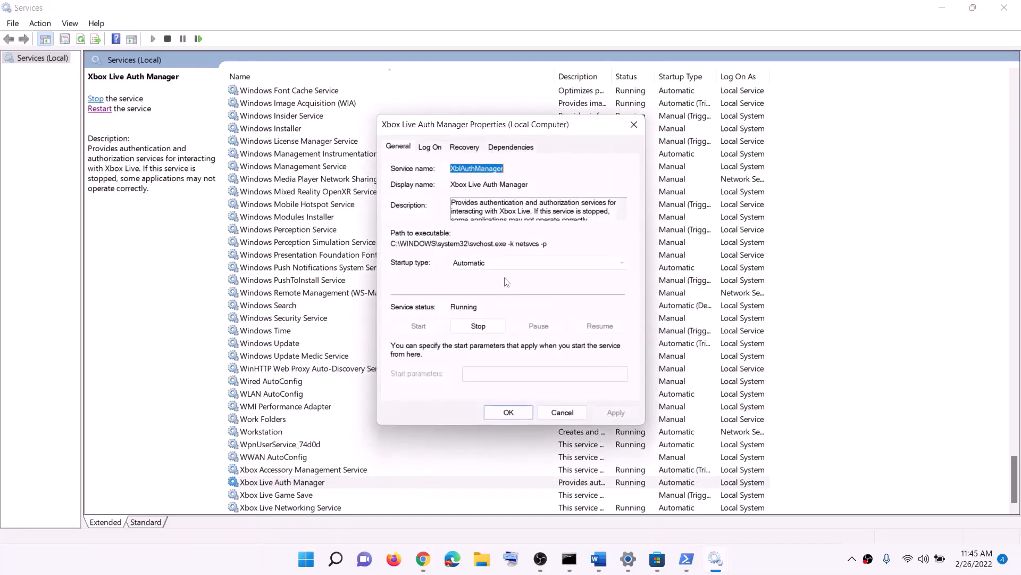
{"action": "left_click", "coordinate": [497, 263]}
{"action": "left_click", "coordinate": [470, 283]}
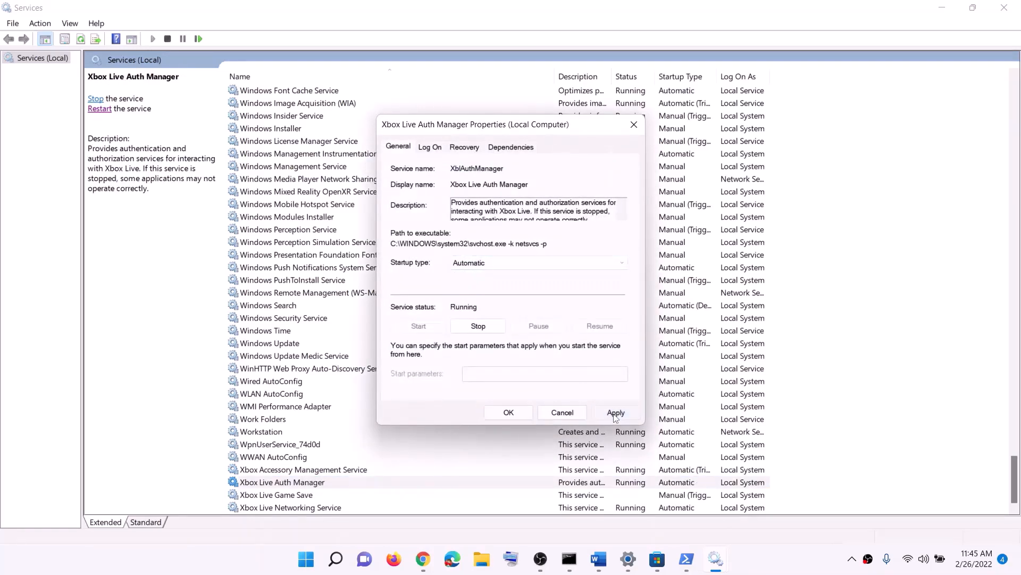
{"action": "left_click", "coordinate": [509, 413]}
Set Xbox Live Game Save to Automatic and start it; set Xbox Live Networking Service to Automatic
{"action": "double_click", "coordinate": [276, 495]}
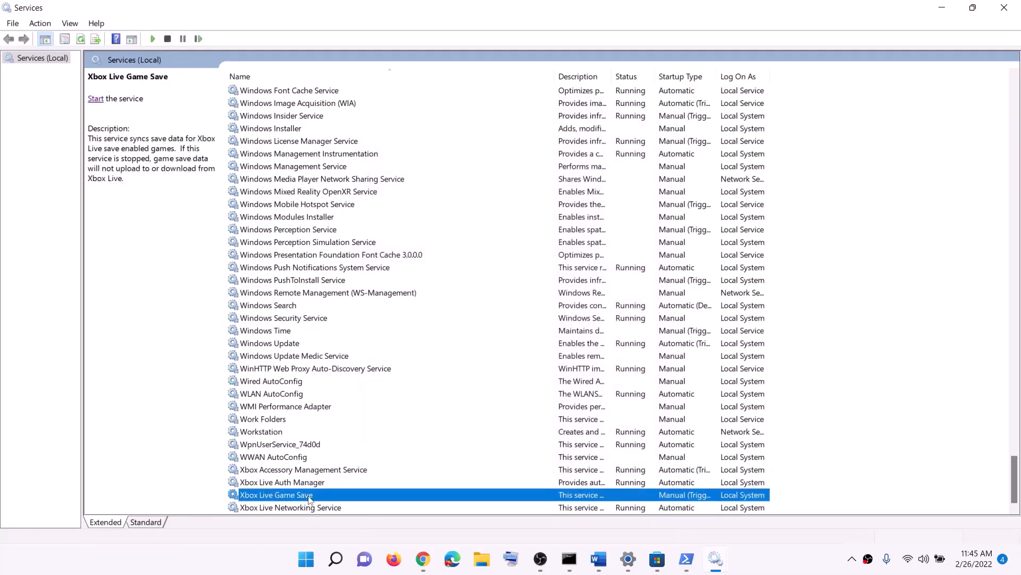
{"action": "left_click", "coordinate": [497, 262]}
{"action": "left_click", "coordinate": [484, 283]}
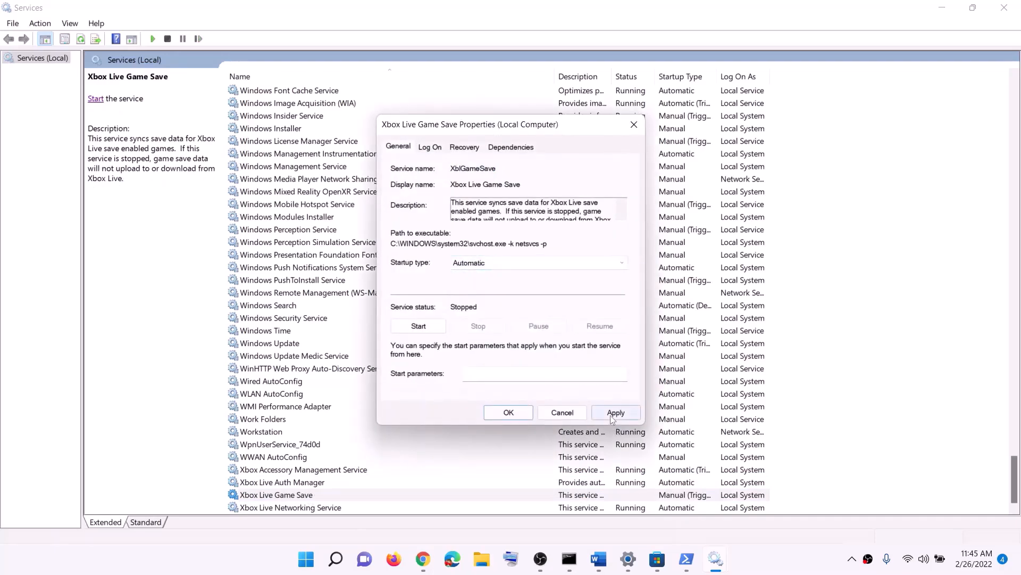
{"action": "left_click", "coordinate": [615, 412]}
{"action": "left_click", "coordinate": [419, 325]}
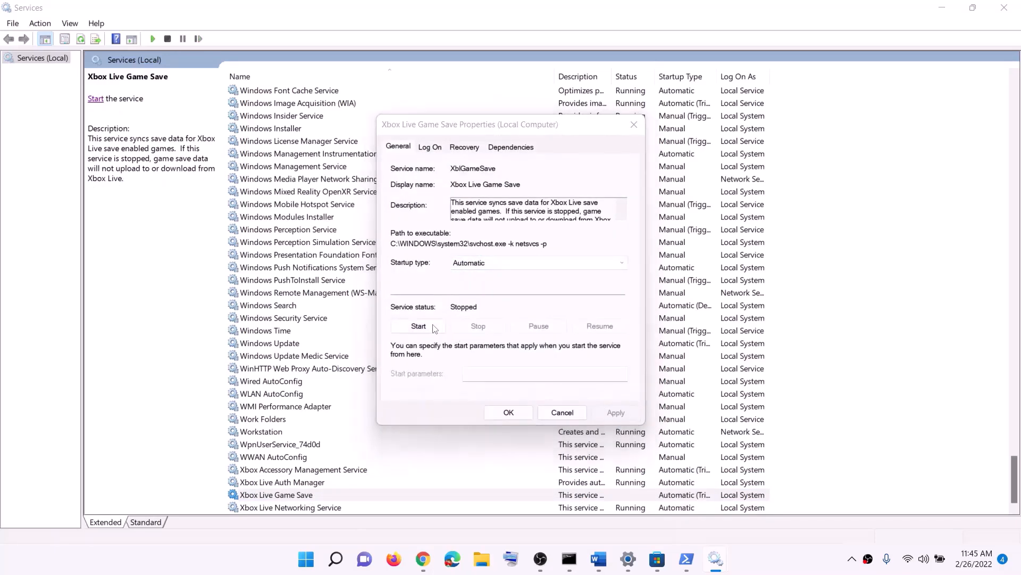
{"action": "left_click", "coordinate": [509, 412]}
{"action": "double_click", "coordinate": [332, 508]}
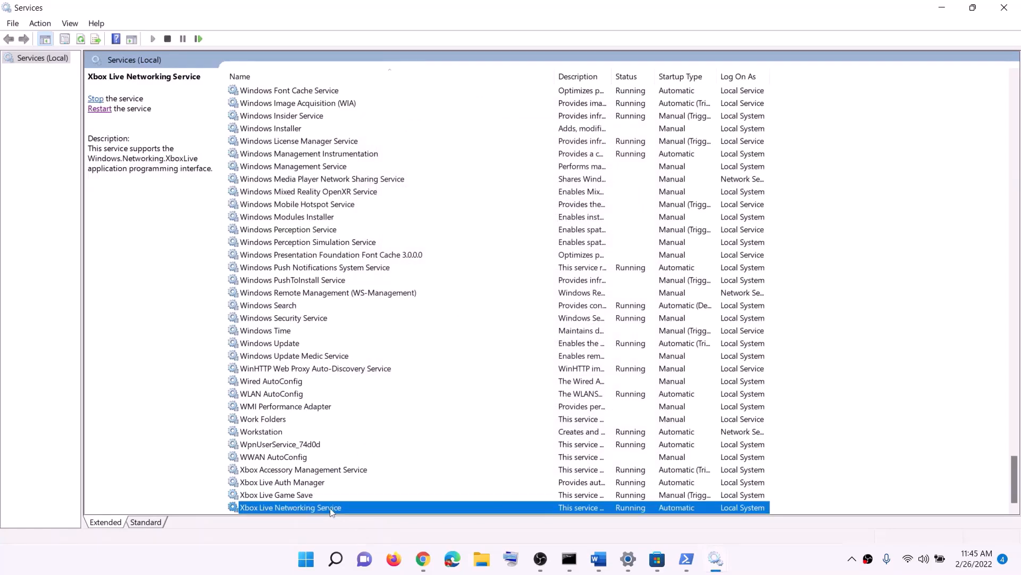
{"action": "left_click", "coordinate": [497, 262]}
{"action": "left_click", "coordinate": [480, 284]}
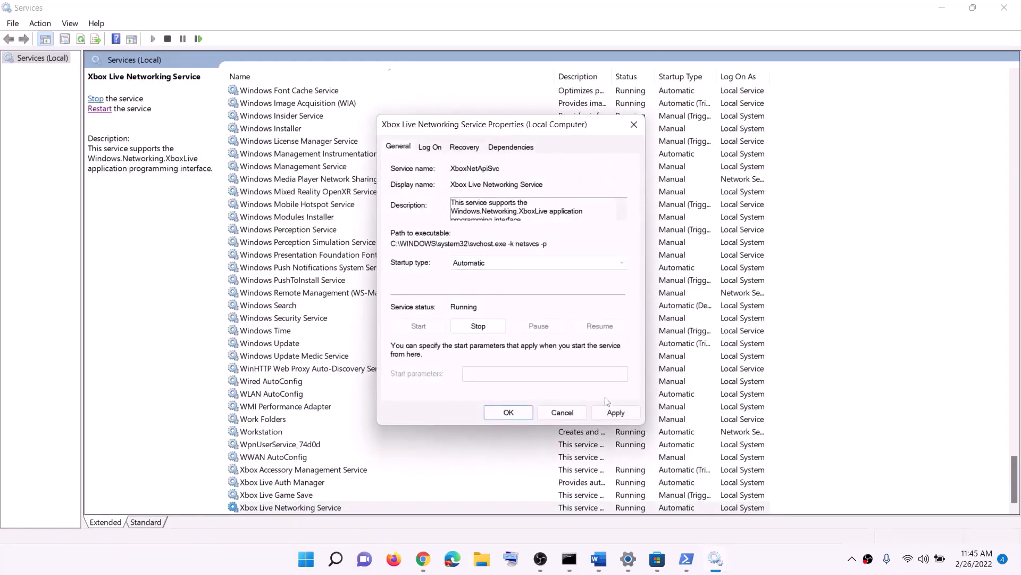
{"action": "left_click", "coordinate": [610, 410]}
{"action": "left_click", "coordinate": [508, 411]}
Set Windows Update to Automatic startup, then locate the Gaming Services entries
{"action": "left_click", "coordinate": [282, 344]}
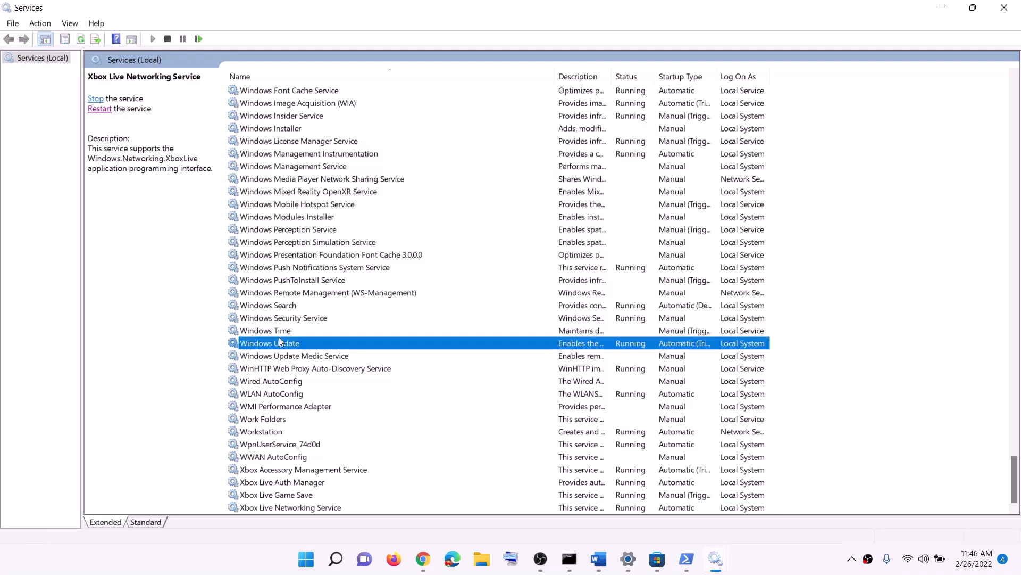
{"action": "double_click", "coordinate": [446, 345]}
{"action": "left_click", "coordinate": [511, 262]}
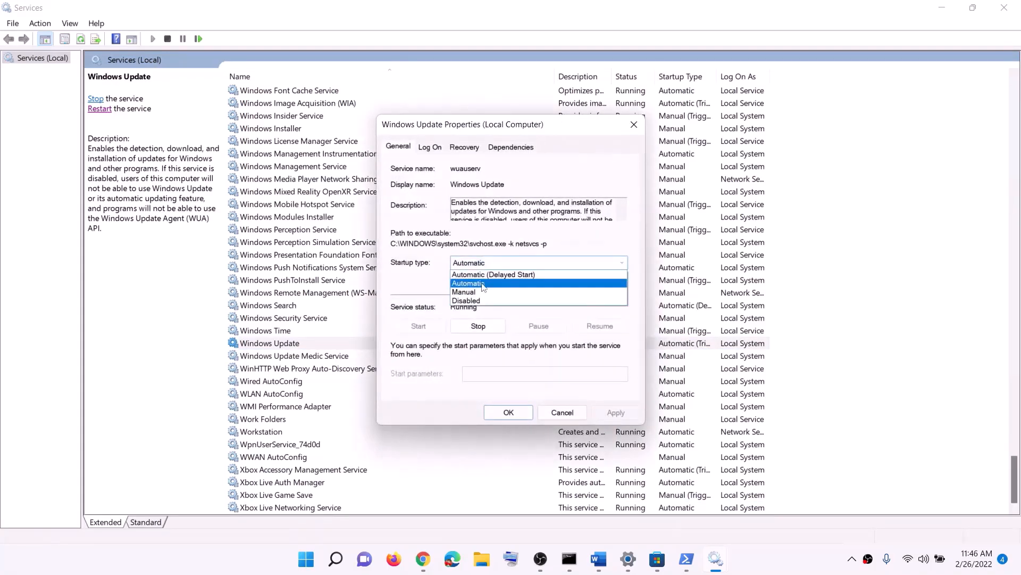
{"action": "left_click", "coordinate": [481, 284]}
{"action": "left_click", "coordinate": [613, 416]}
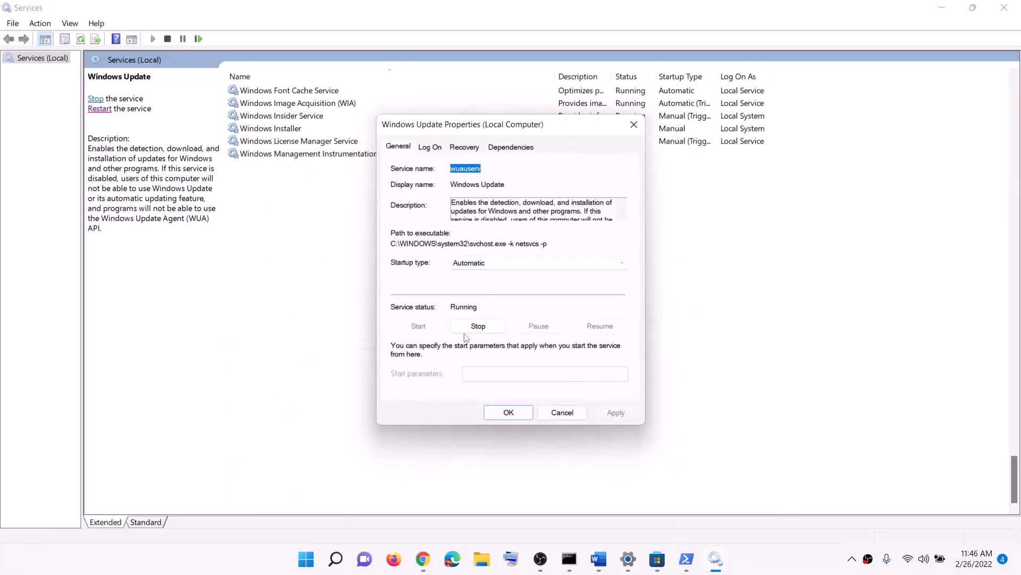
{"action": "left_click", "coordinate": [505, 416]}
{"action": "left_click", "coordinate": [350, 293]}
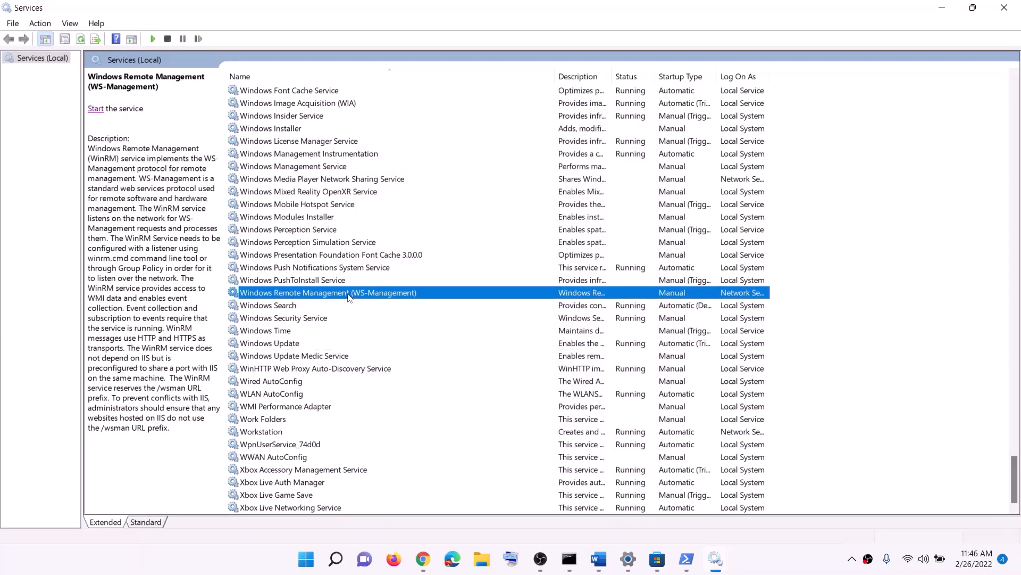
{"action": "key", "text": "g"}
{"action": "scroll", "coordinate": [594, 316], "scroll_direction": "up", "scroll_amount": 3}
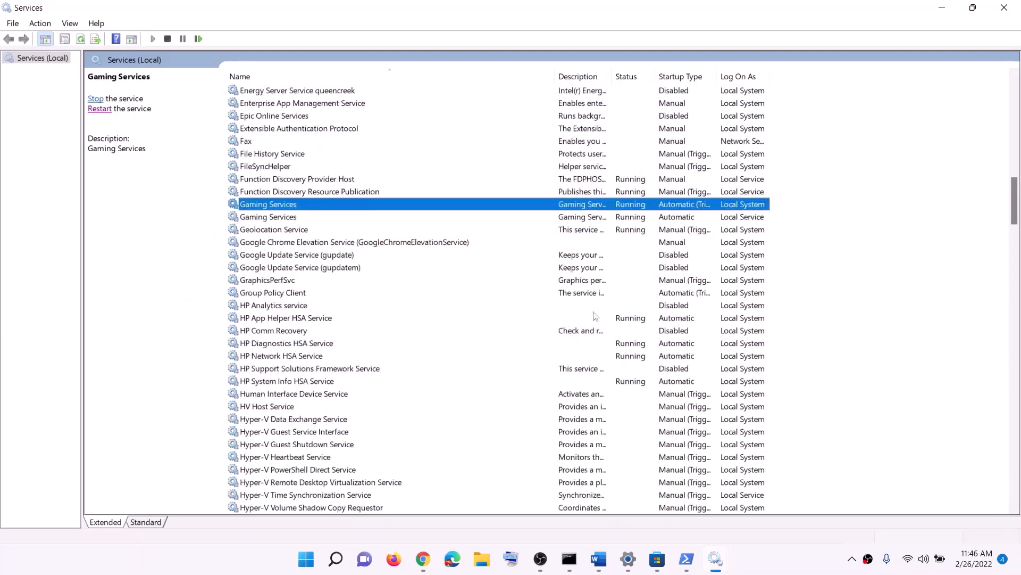
Stop both Gaming Services entries in the Services console
{"action": "left_click", "coordinate": [629, 215]}
{"action": "left_click", "coordinate": [625, 206]}
{"action": "left_click", "coordinate": [632, 218]}
{"action": "left_click", "coordinate": [634, 207]}
{"action": "right_click", "coordinate": [628, 209]}
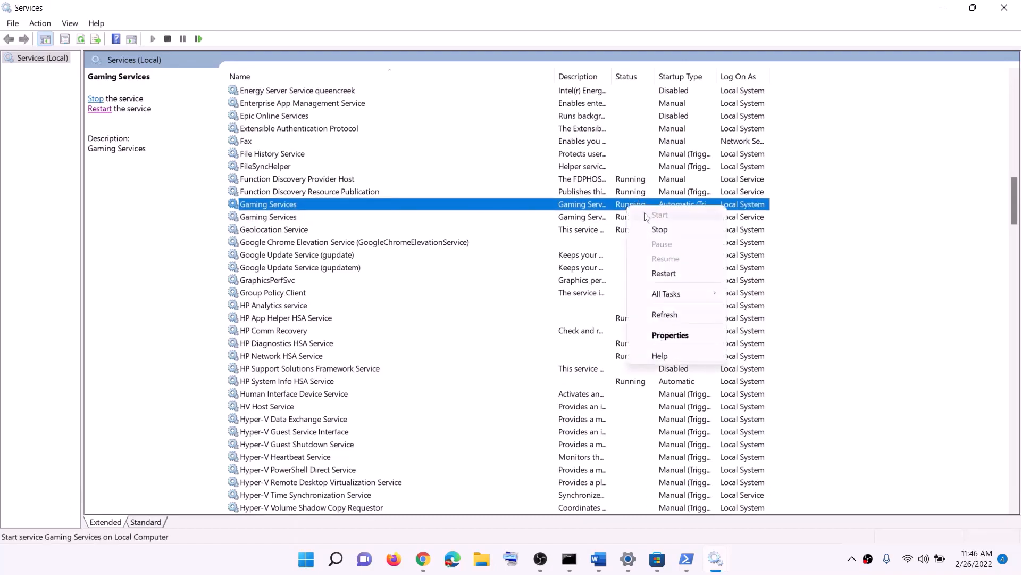
{"action": "left_click", "coordinate": [630, 215]}
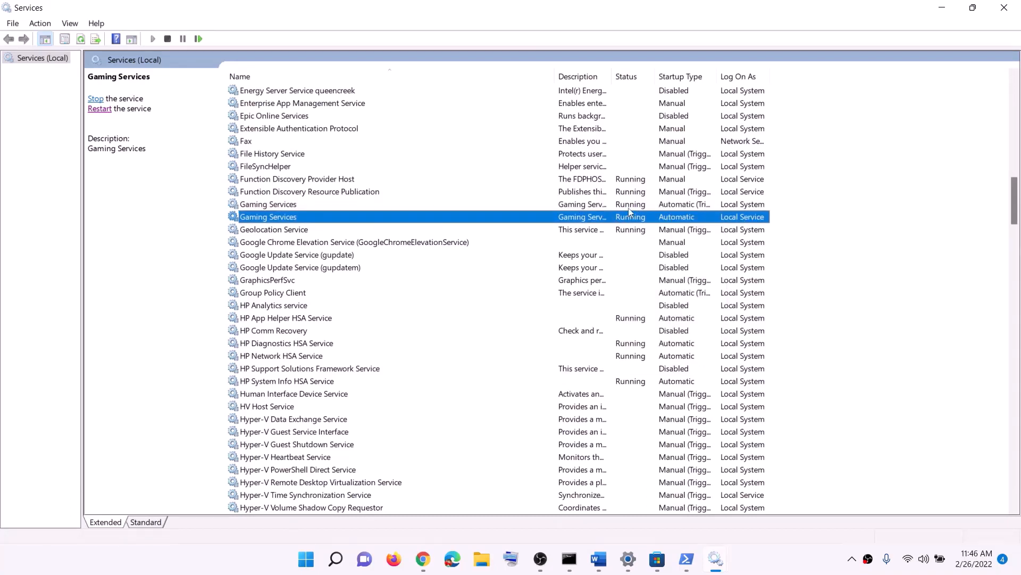
{"action": "left_click", "coordinate": [628, 206]}
{"action": "left_click", "coordinate": [630, 217]}
{"action": "left_click", "coordinate": [630, 207]}
{"action": "left_click", "coordinate": [632, 219]}
{"action": "left_click", "coordinate": [630, 207]}
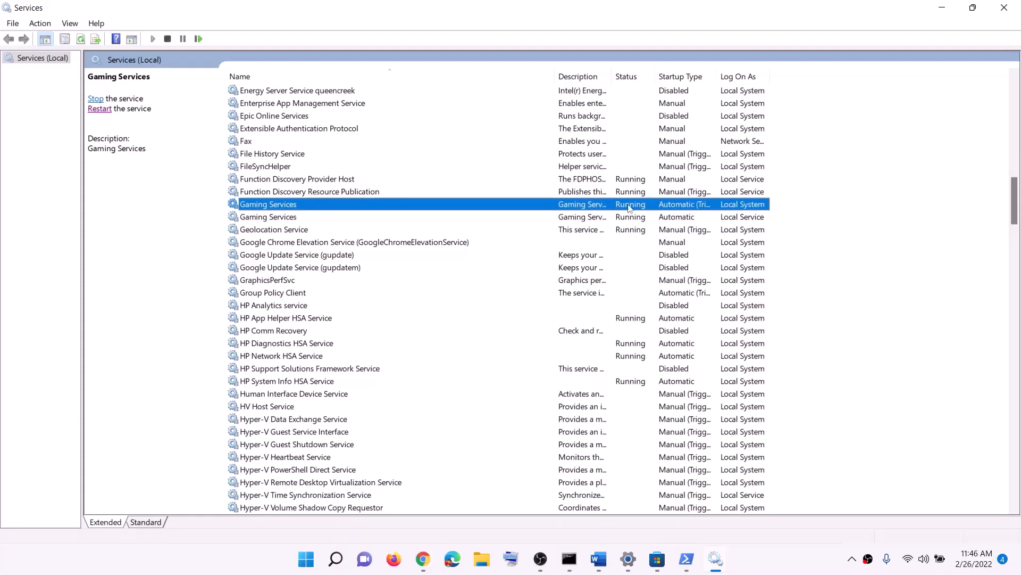
{"action": "right_click", "coordinate": [635, 211]}
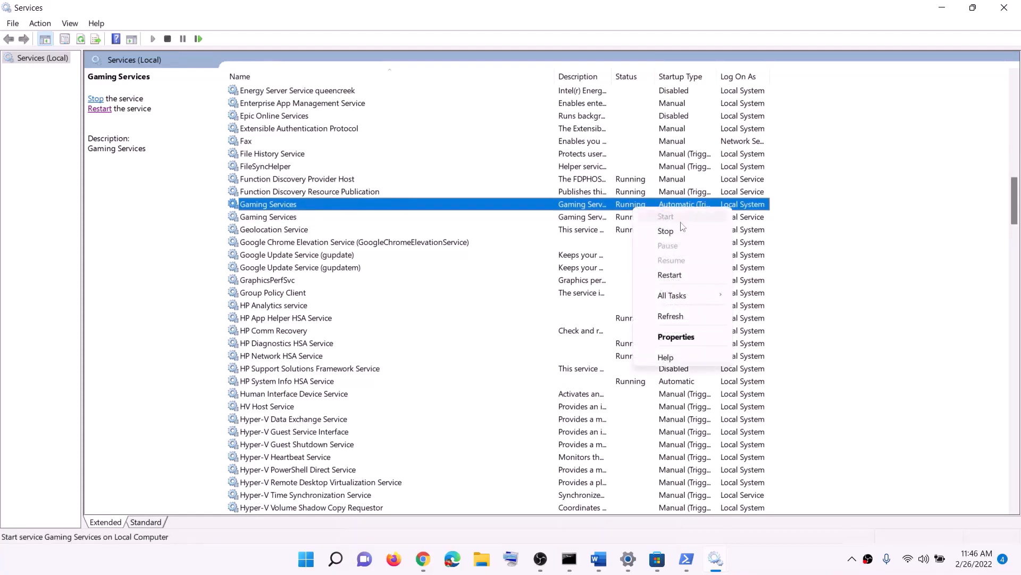
{"action": "left_click", "coordinate": [657, 231]}
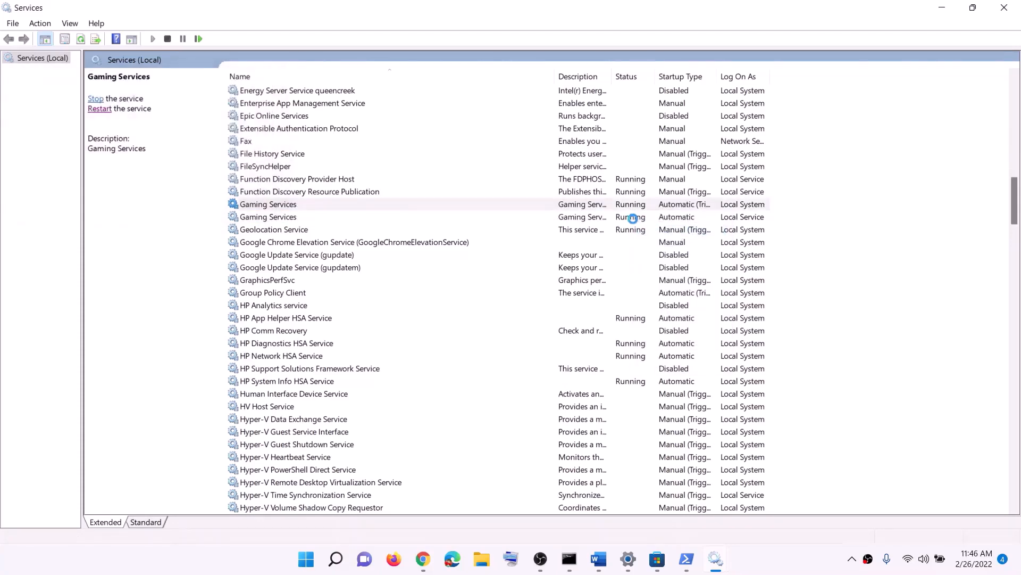
{"action": "right_click", "coordinate": [632, 218]}
{"action": "left_click", "coordinate": [664, 243]}
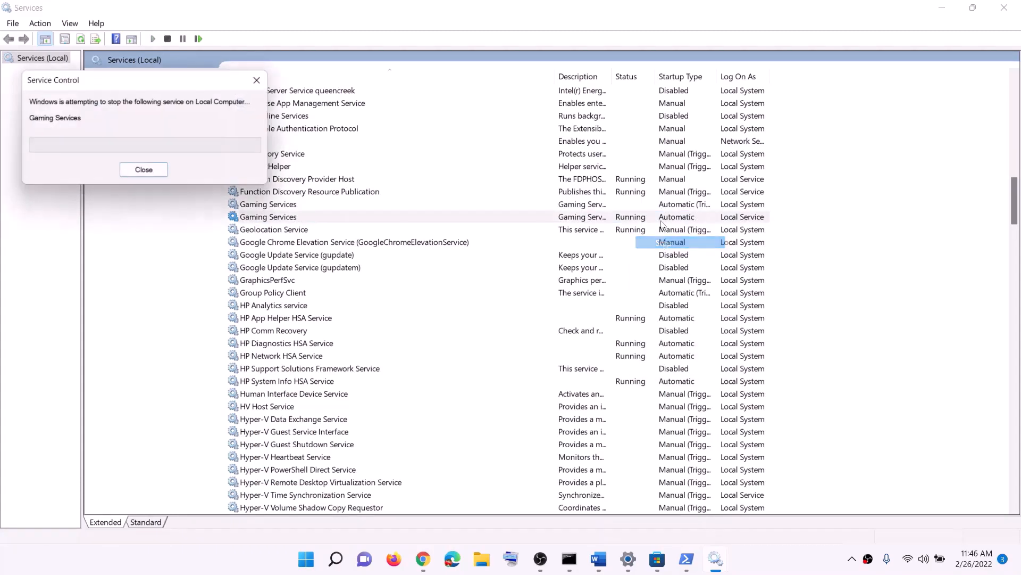
Restart the first Gaming Services entry and start the second one again
{"action": "right_click", "coordinate": [626, 207]}
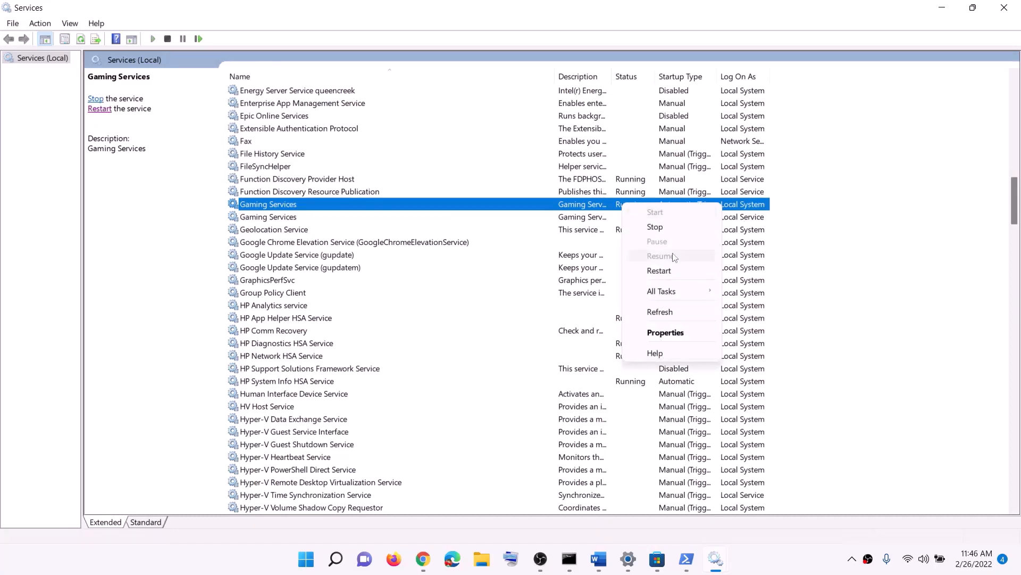
{"action": "left_click", "coordinate": [671, 269]}
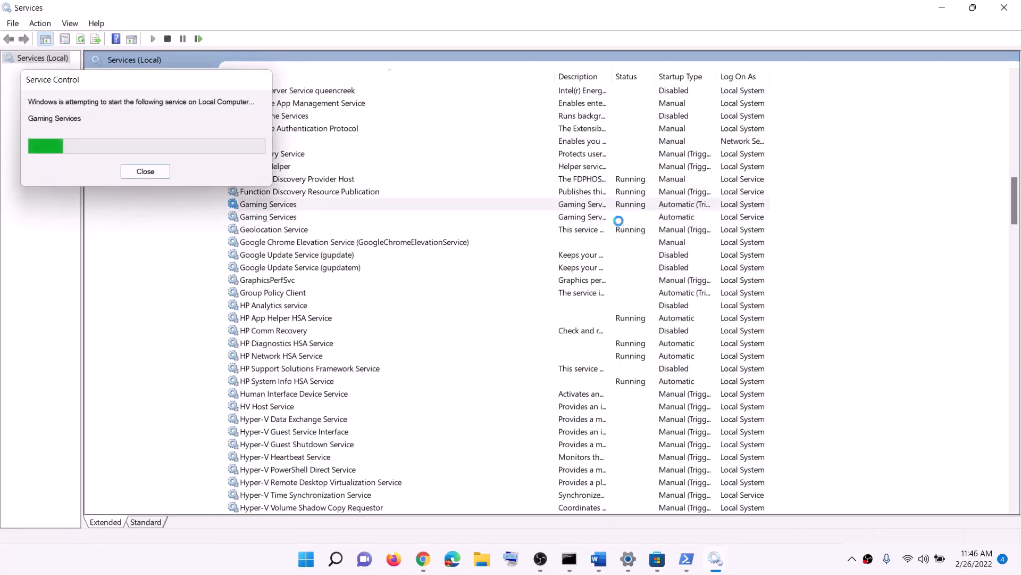
{"action": "left_click", "coordinate": [616, 222]}
{"action": "right_click", "coordinate": [616, 221]}
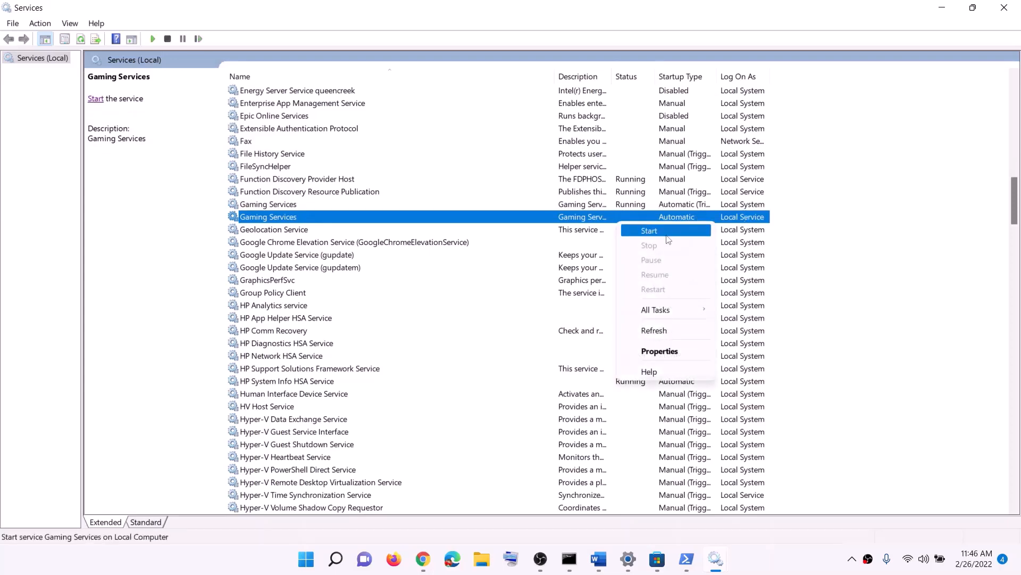
{"action": "left_click", "coordinate": [650, 233]}
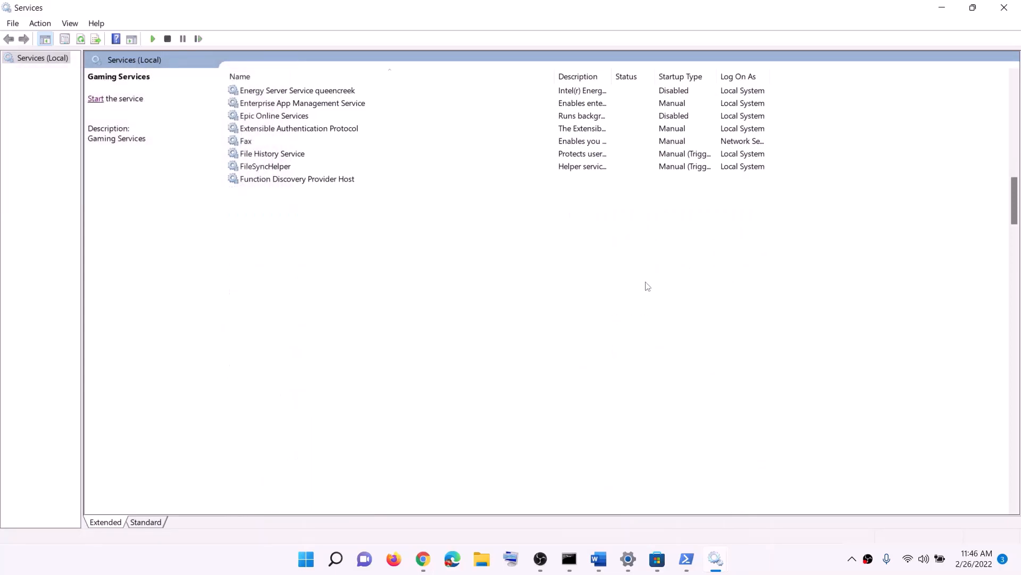
Keep Microsoft Store Install Service's startup type on Automatic and confirm with OK
{"action": "left_click", "coordinate": [532, 295]}
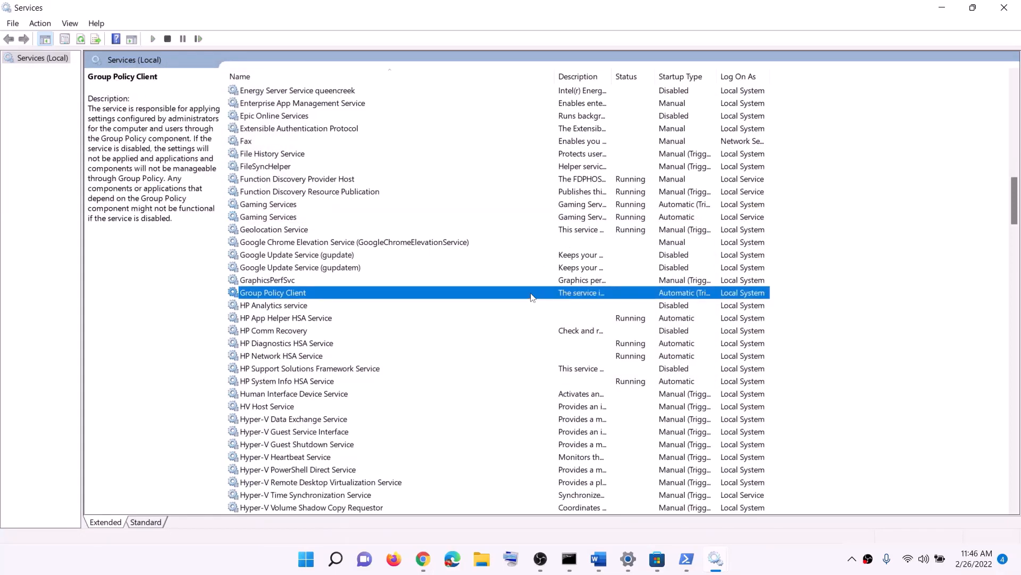
{"action": "key", "text": "m"}
{"action": "double_click", "coordinate": [322, 282]}
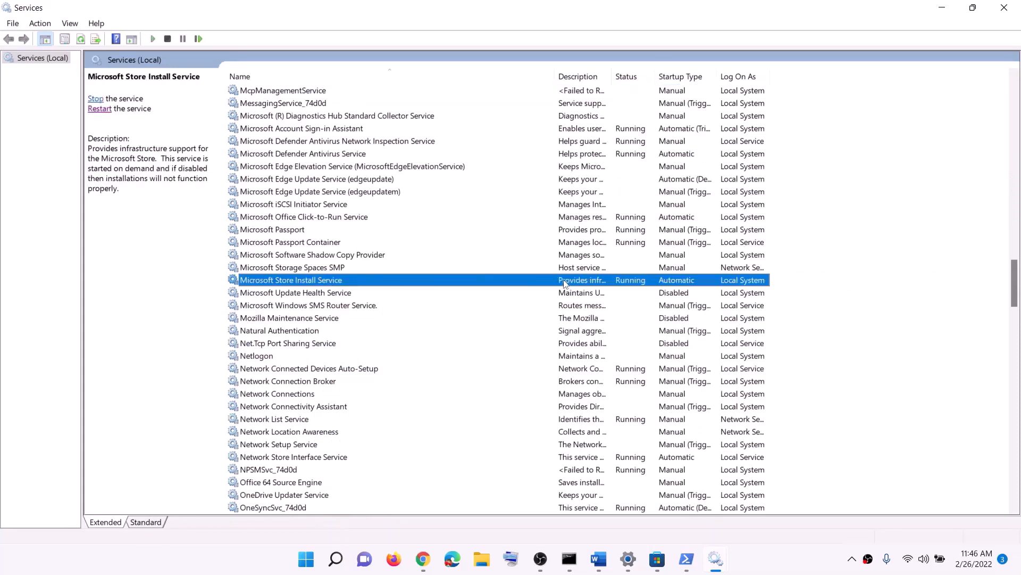
{"action": "left_click", "coordinate": [500, 263]}
{"action": "left_click", "coordinate": [494, 286]}
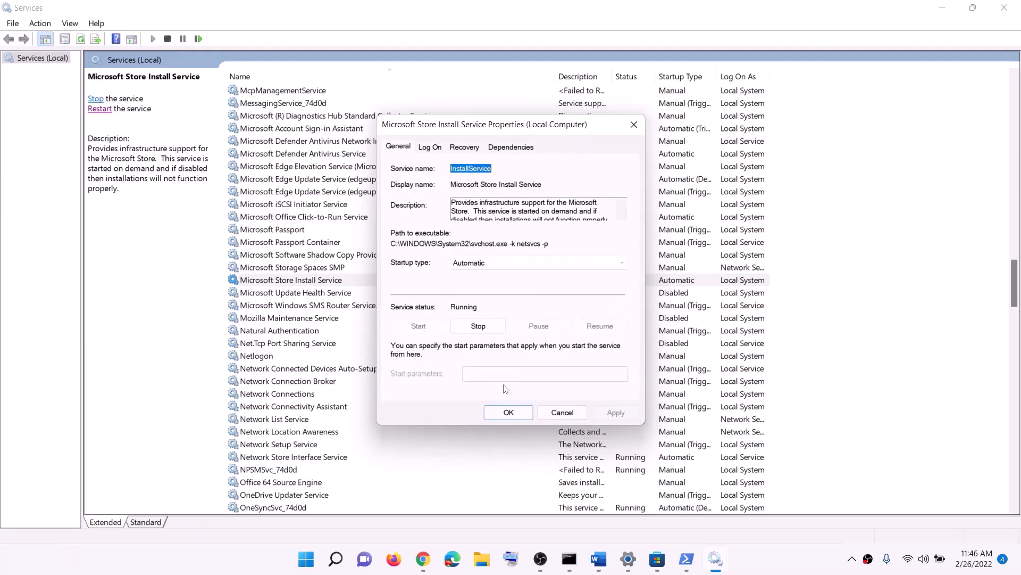
{"action": "left_click", "coordinate": [504, 412]}
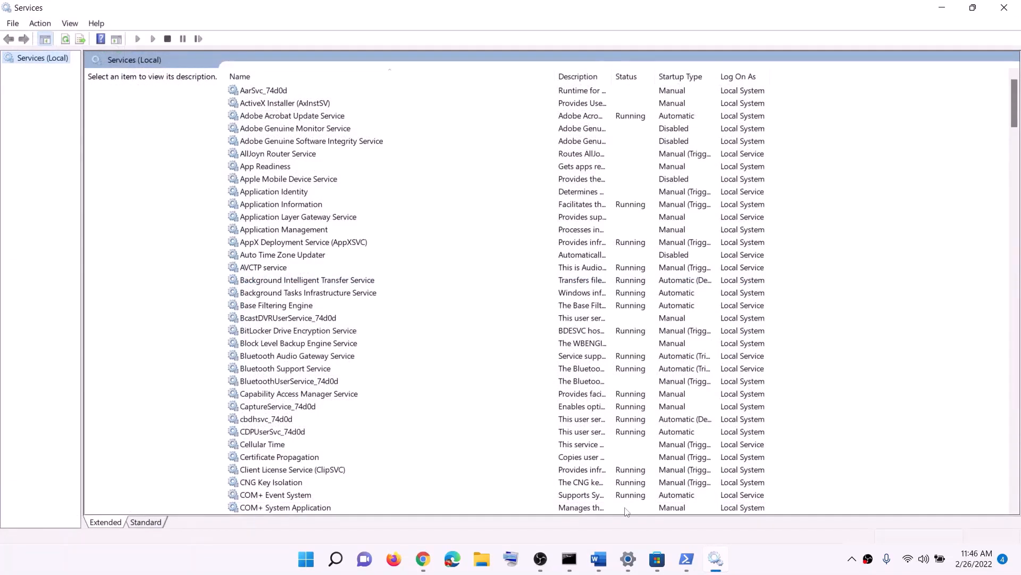
Check for updates on the Windows Update page in Settings
{"action": "left_click", "coordinate": [598, 559]}
{"action": "scroll", "coordinate": [390, 344], "scroll_direction": "down", "scroll_amount": 10}
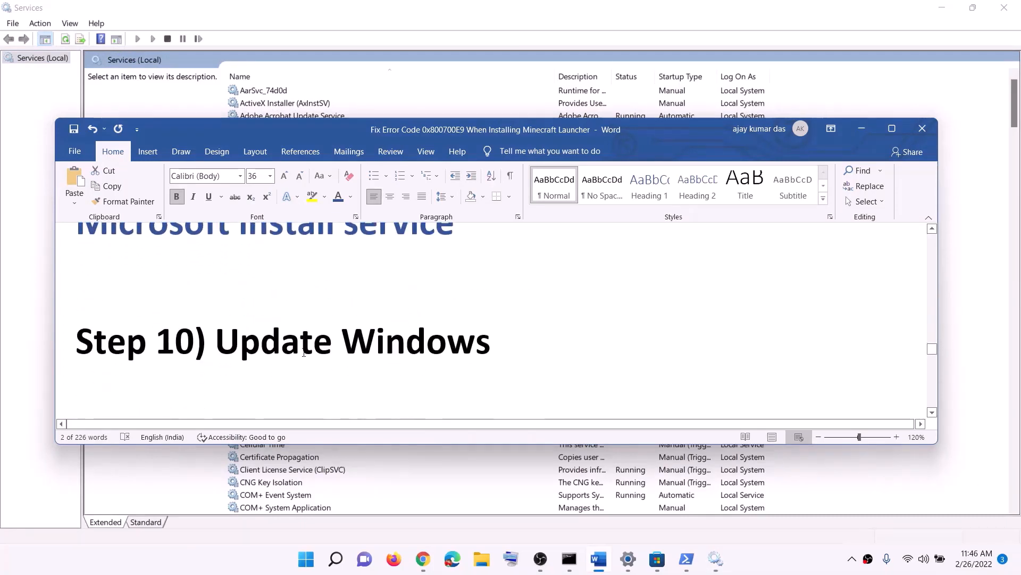
{"action": "left_click_drag", "start_coordinate": [533, 339], "coordinate": [216, 343]}
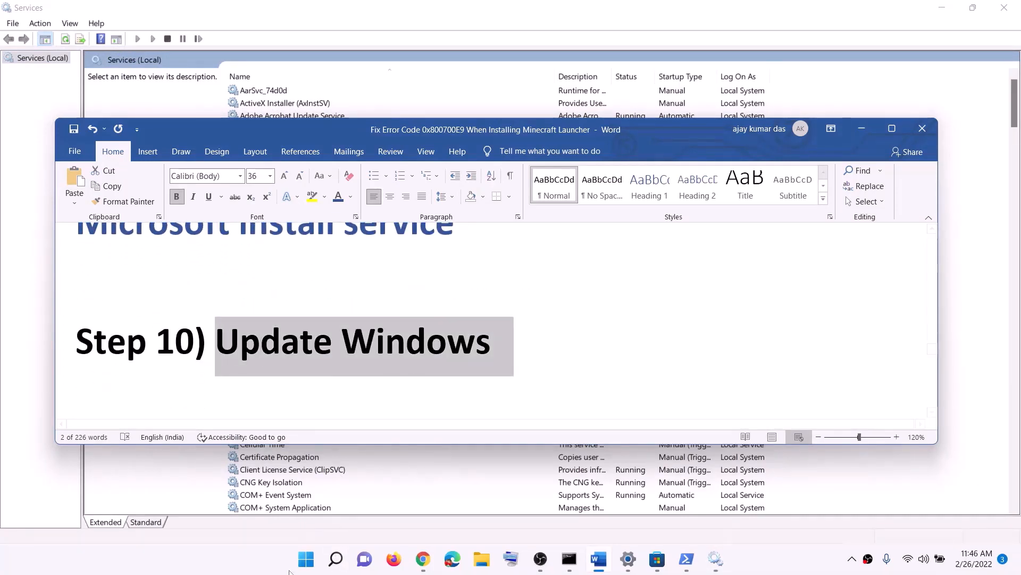
{"action": "left_click", "coordinate": [308, 560]}
{"action": "left_click", "coordinate": [479, 234]}
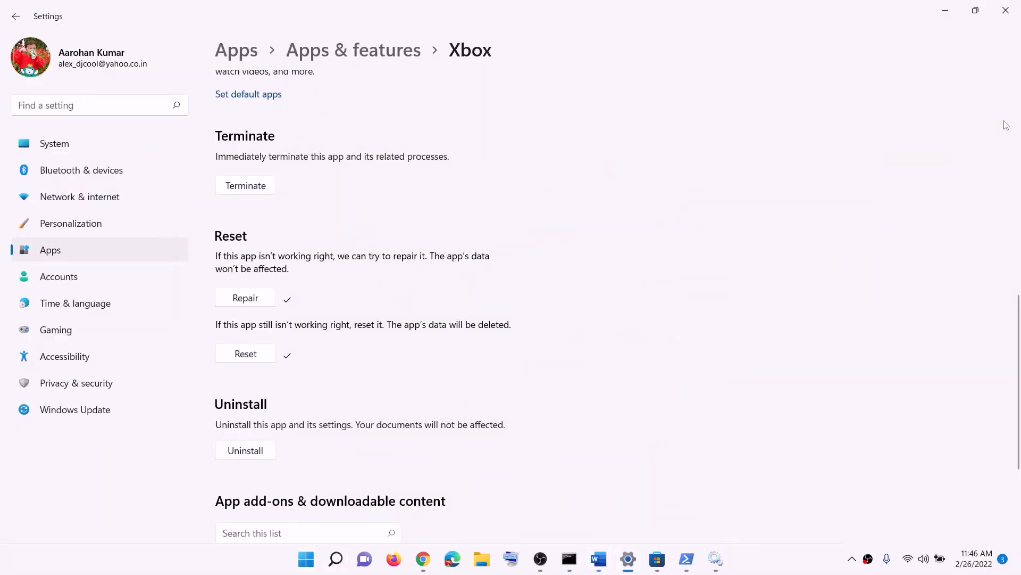
{"action": "left_click", "coordinate": [84, 412]}
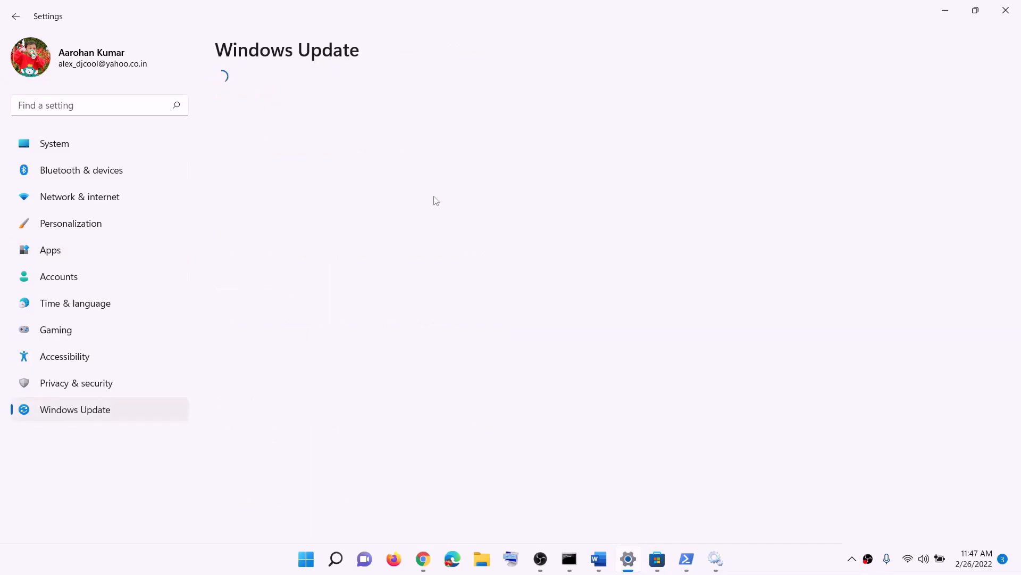
{"action": "left_click", "coordinate": [831, 111]}
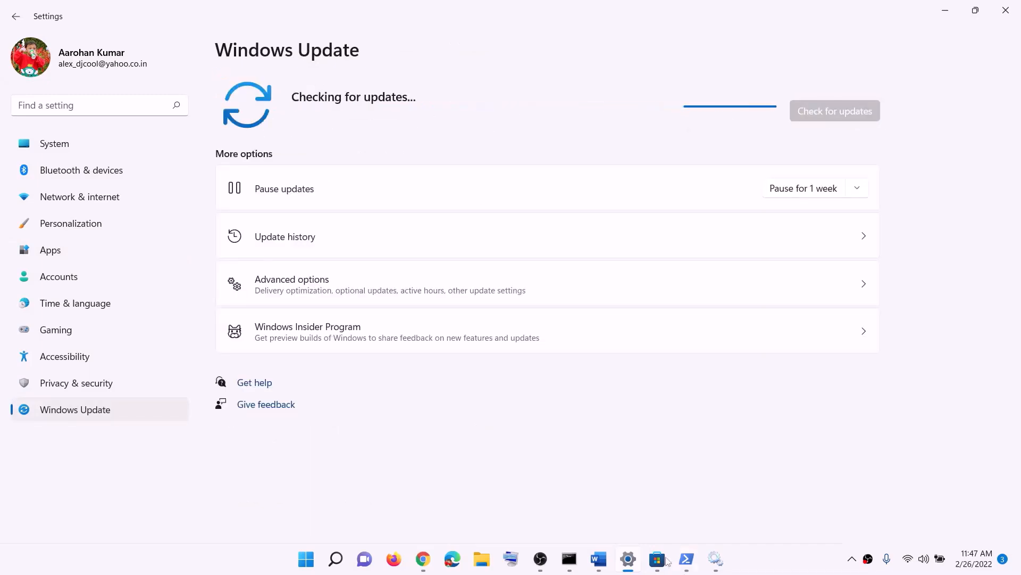
Copy WSRESET from the step 11 notes and run it from Start search
{"action": "left_click", "coordinate": [599, 559]}
{"action": "scroll", "coordinate": [339, 336], "scroll_direction": "down", "scroll_amount": 1}
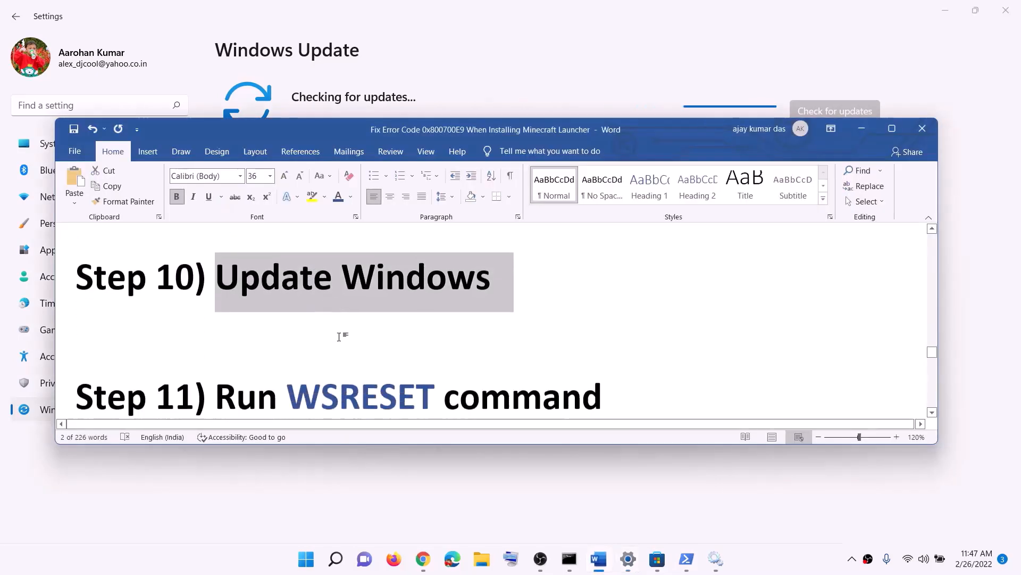
{"action": "scroll", "coordinate": [339, 337], "scroll_direction": "down", "scroll_amount": 1}
{"action": "double_click", "coordinate": [343, 306]}
{"action": "key", "text": "ctrl+c"}
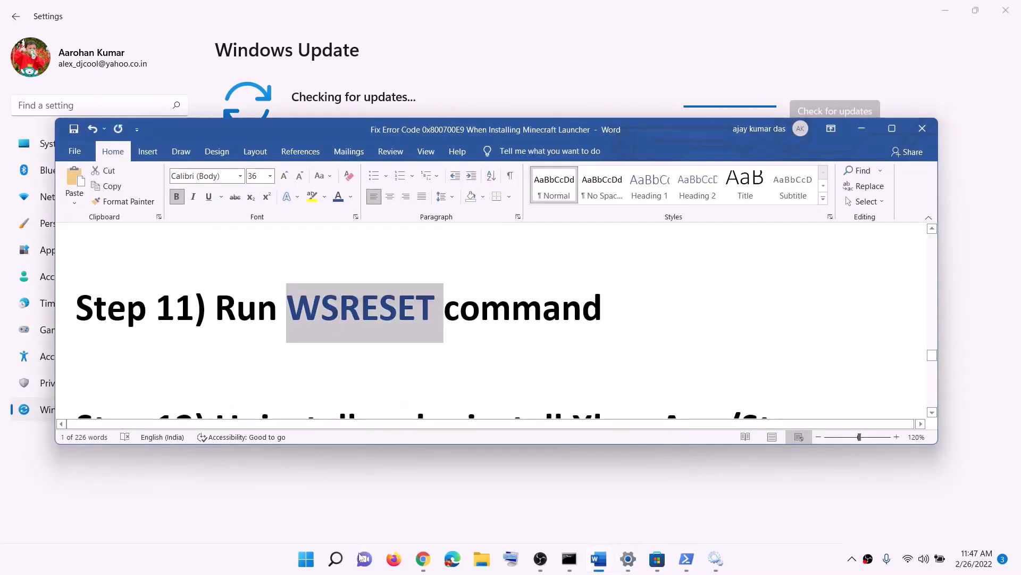
{"action": "left_click", "coordinate": [307, 558]}
{"action": "key", "text": "ctrl+v"}
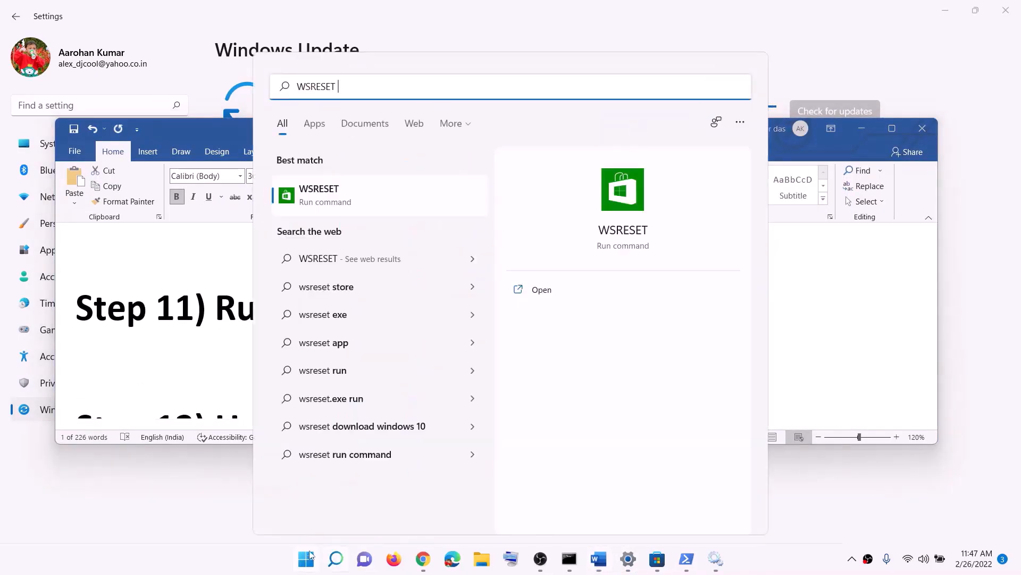
{"action": "left_click", "coordinate": [371, 199]}
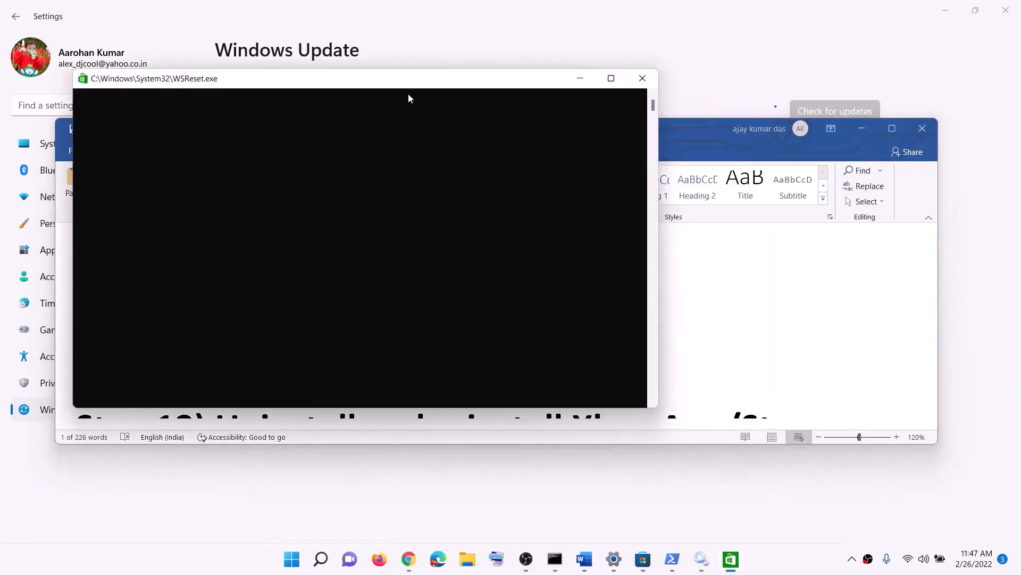
{"action": "left_click_drag", "start_coordinate": [408, 84], "coordinate": [593, 160]}
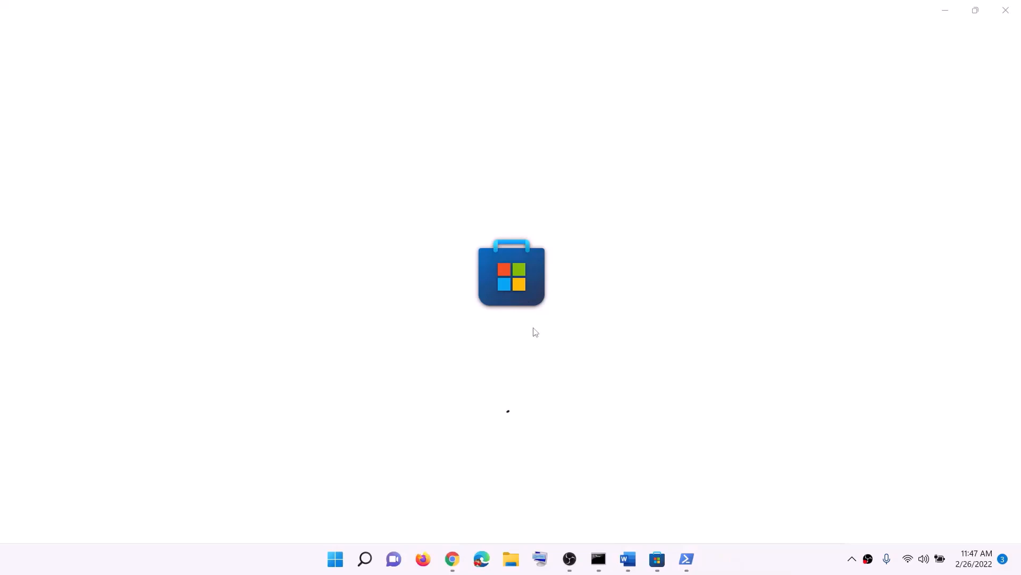
{"action": "left_click", "coordinate": [629, 566]}
{"action": "scroll", "coordinate": [398, 349], "scroll_direction": "down", "scroll_amount": 5}
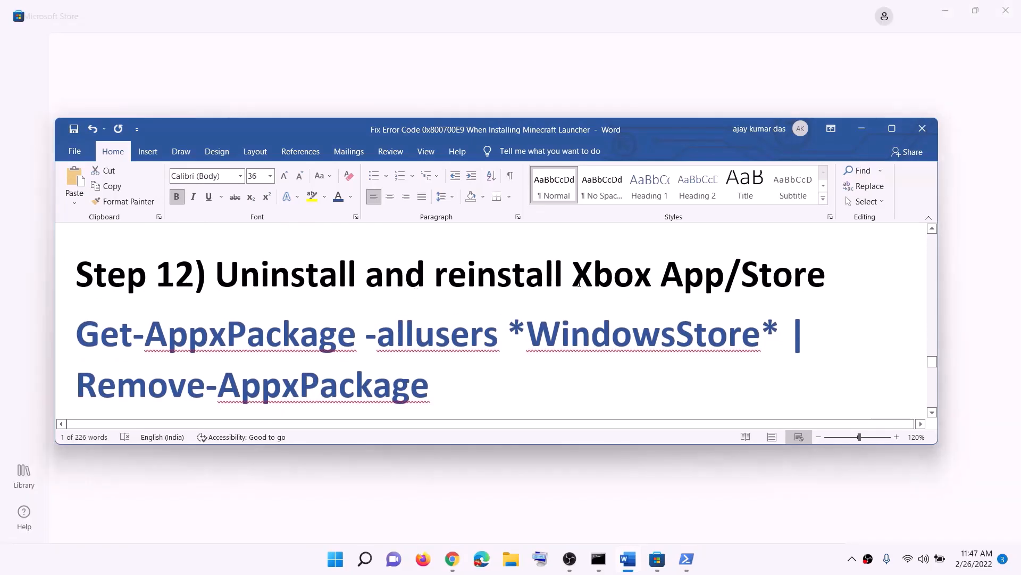
Uninstall the Xbox app as step 12 instructs
{"action": "left_click_drag", "start_coordinate": [676, 285], "coordinate": [526, 286]}
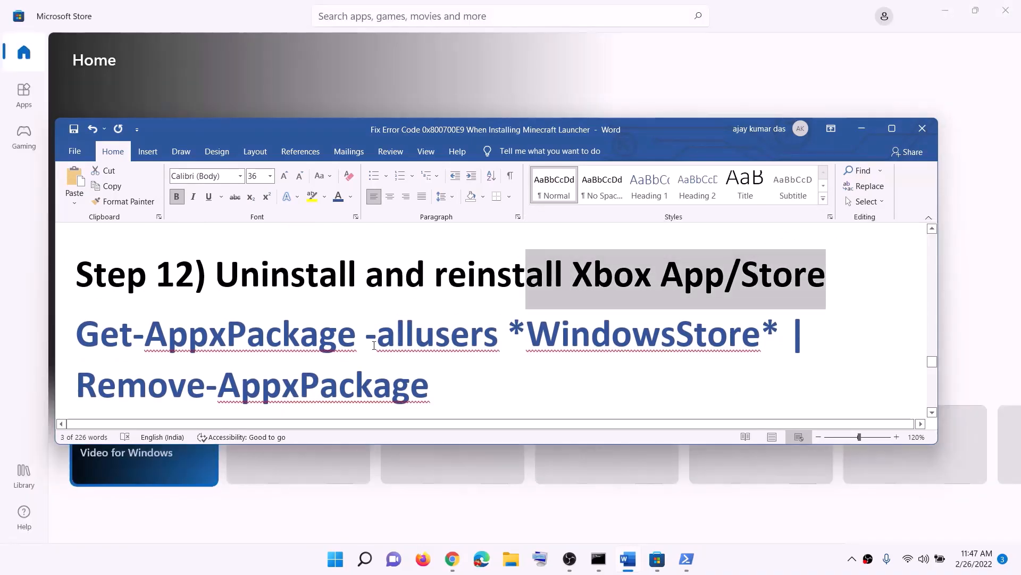
{"action": "scroll", "coordinate": [374, 345], "scroll_direction": "down", "scroll_amount": 1}
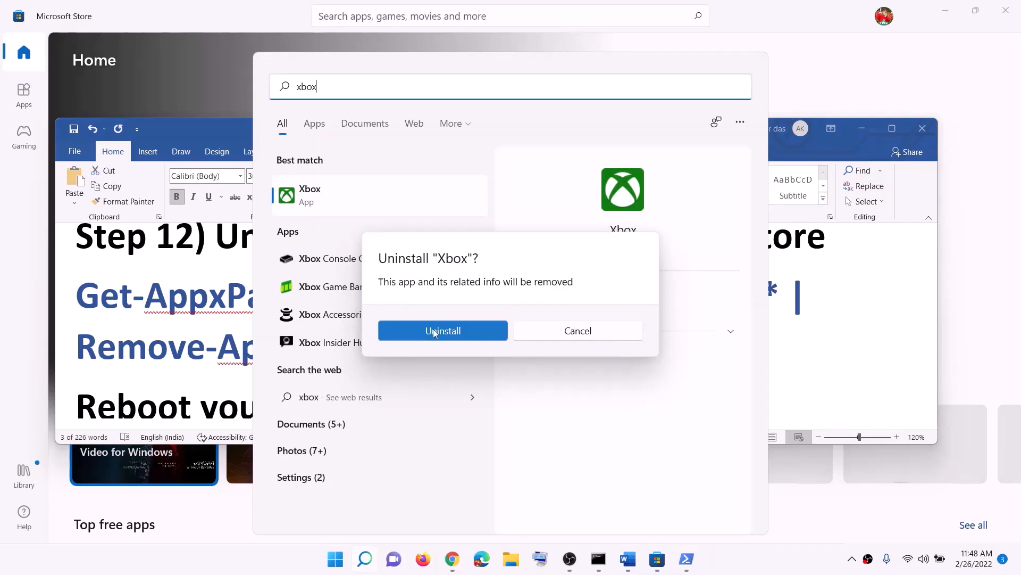
{"action": "left_click", "coordinate": [443, 331]}
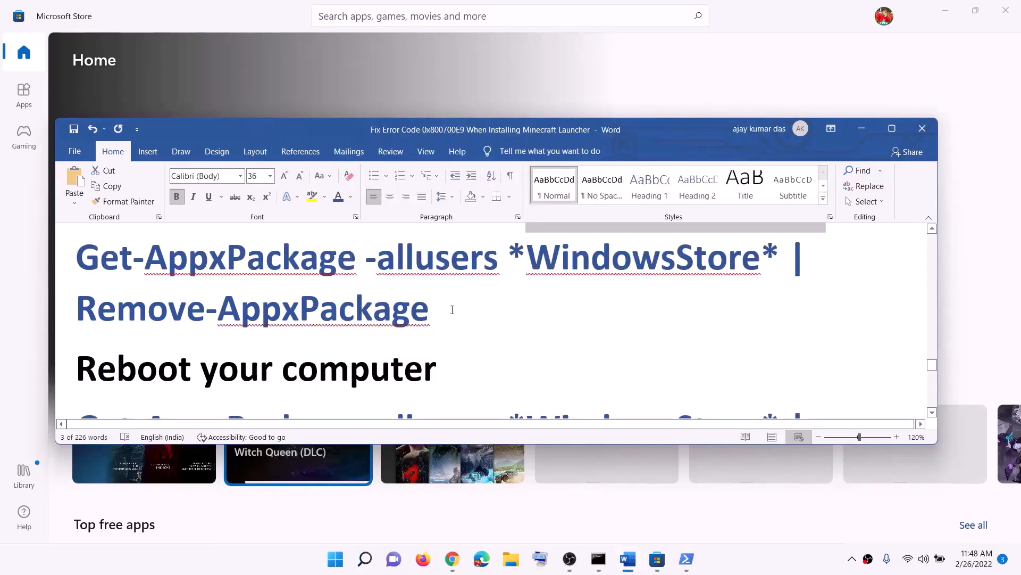
Copy the Get-AppxPackage -allusers *WindowsStore* | Remove-AppxPackage command and run it in PowerShell
{"action": "left_click_drag", "start_coordinate": [452, 310], "coordinate": [76, 255]}
{"action": "right_click", "coordinate": [151, 287]}
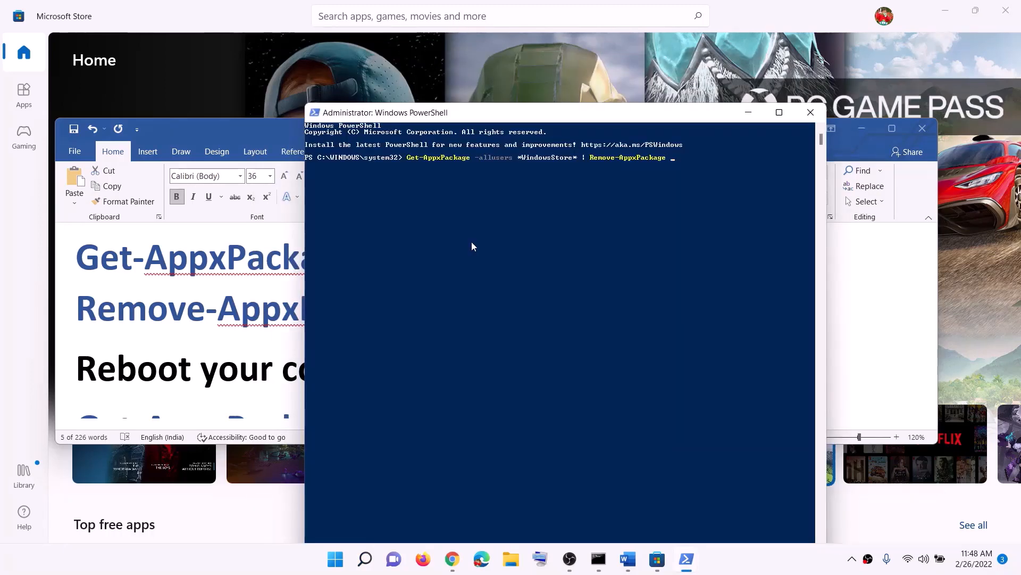
{"action": "key", "text": "Return"}
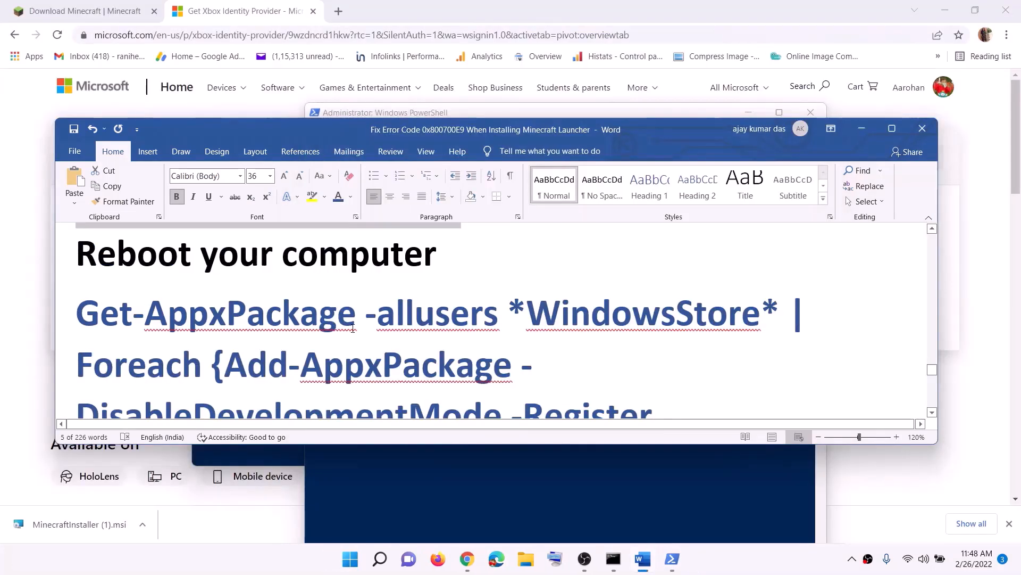
Launch Windows PowerShell as administrator from a 'powershell' Start search
{"action": "scroll", "coordinate": [352, 328], "scroll_direction": "down", "scroll_amount": 1}
{"action": "left_click", "coordinate": [350, 559]}
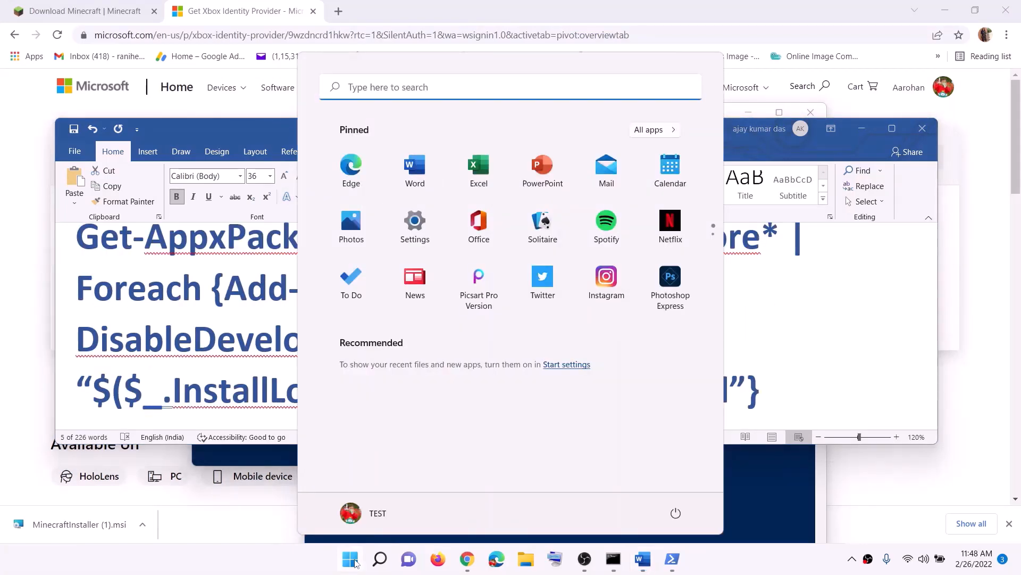
{"action": "type", "text": "powershell"}
{"action": "right_click", "coordinate": [337, 202]}
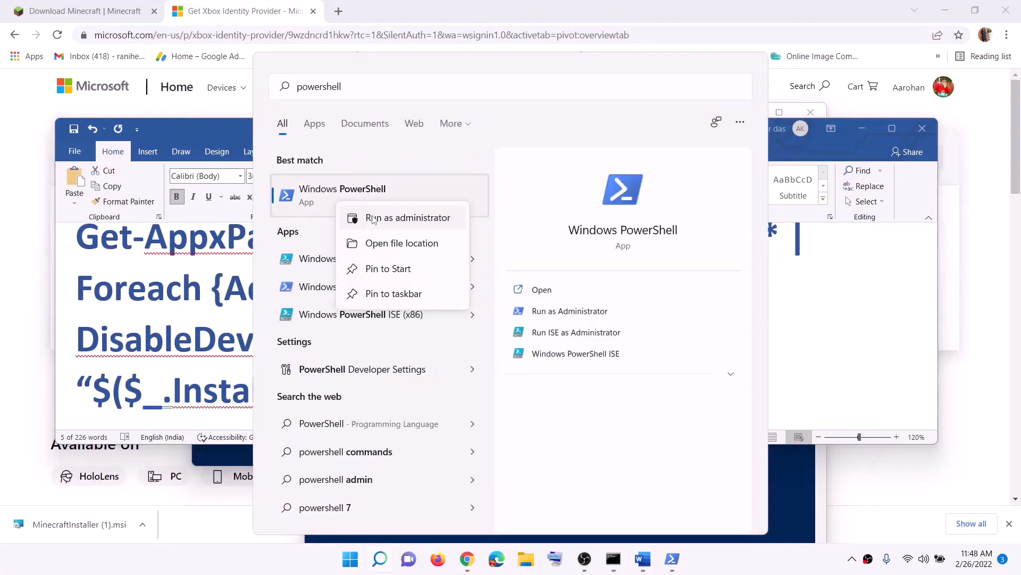
{"action": "left_click", "coordinate": [374, 218]}
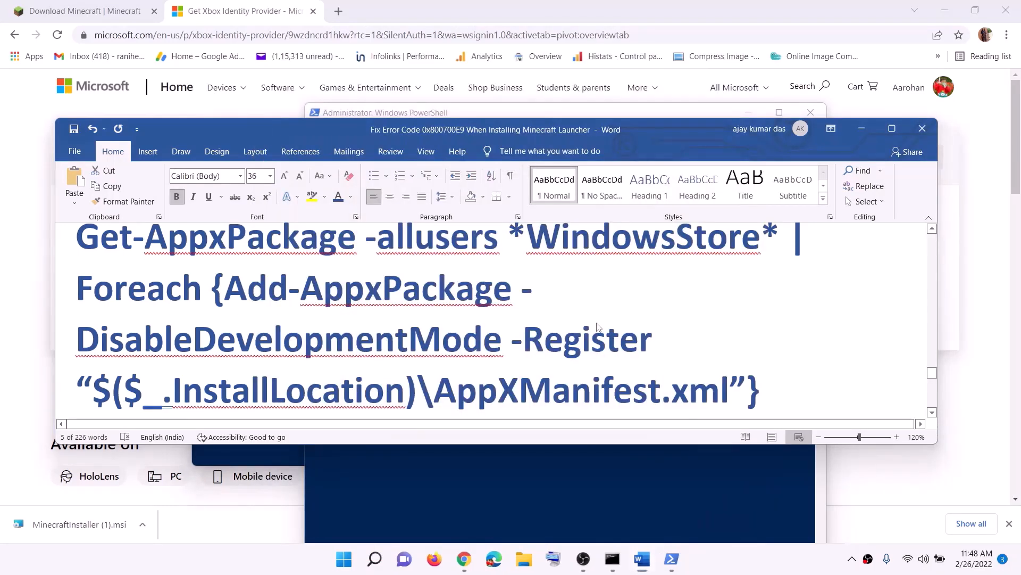
Copy the Add-AppxPackage re-register command from the notes and paste it into admin PowerShell
{"action": "scroll", "coordinate": [162, 276], "scroll_direction": "up", "scroll_amount": 1}
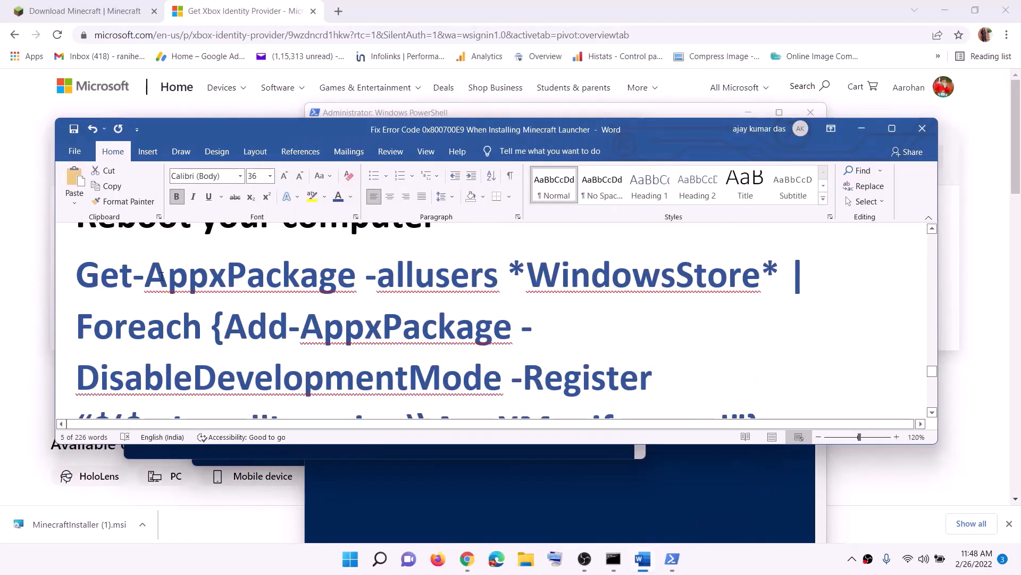
{"action": "left_click_drag", "start_coordinate": [85, 271], "coordinate": [792, 383]}
{"action": "right_click", "coordinate": [511, 322]}
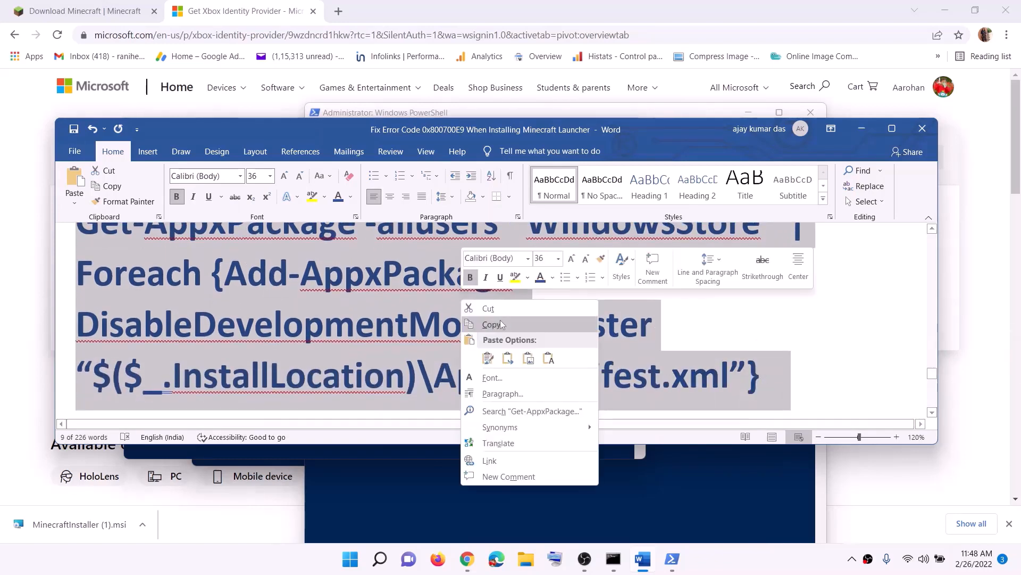
{"action": "left_click", "coordinate": [505, 327]}
{"action": "scroll", "coordinate": [506, 327], "scroll_direction": "down", "scroll_amount": 1}
{"action": "left_click", "coordinate": [673, 558]}
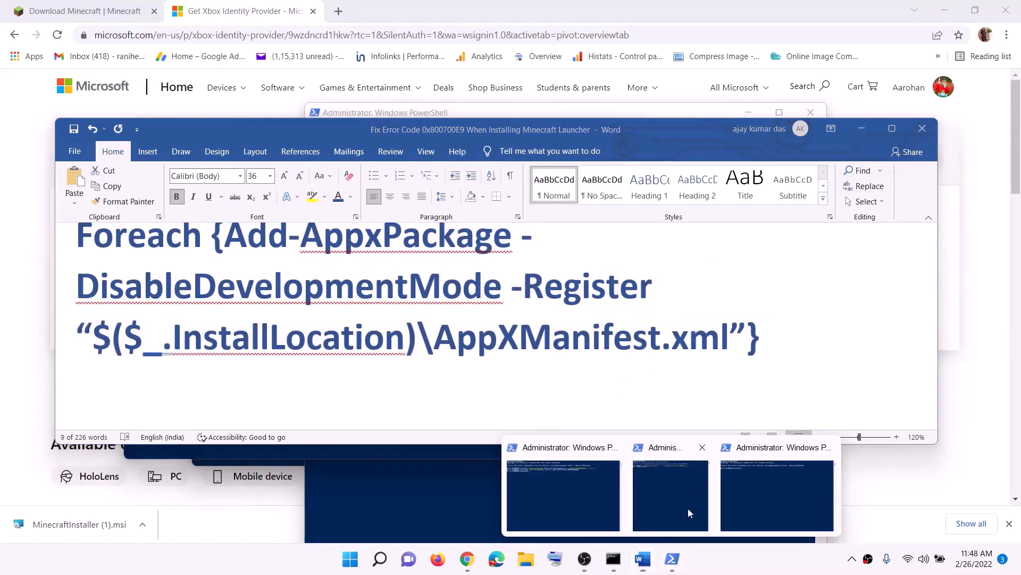
{"action": "left_click", "coordinate": [764, 487]}
{"action": "right_click", "coordinate": [385, 272]}
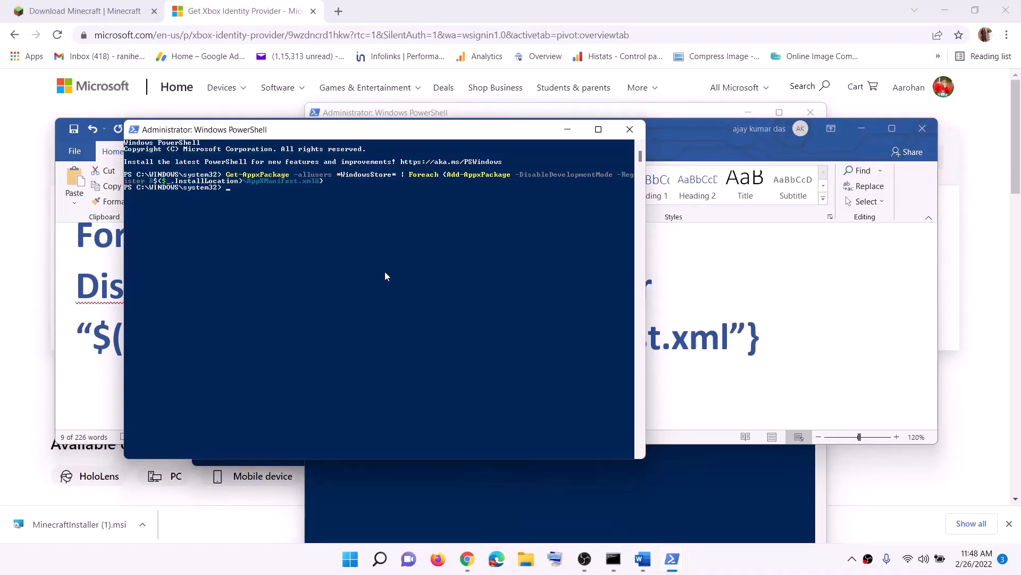
Open Microsoft Store via a 'store' Start search
{"action": "left_click", "coordinate": [350, 569]}
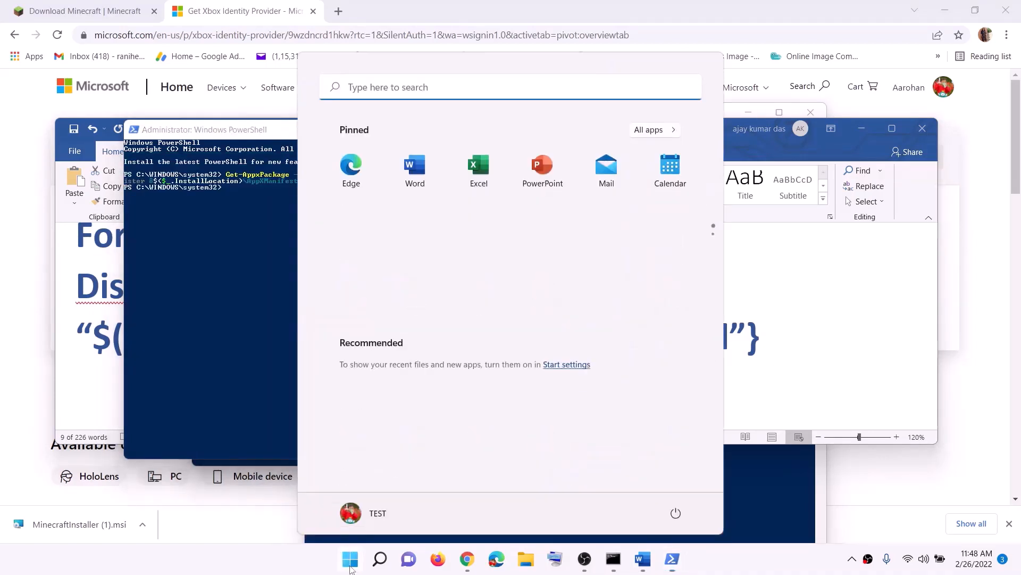
{"action": "type", "text": "store"}
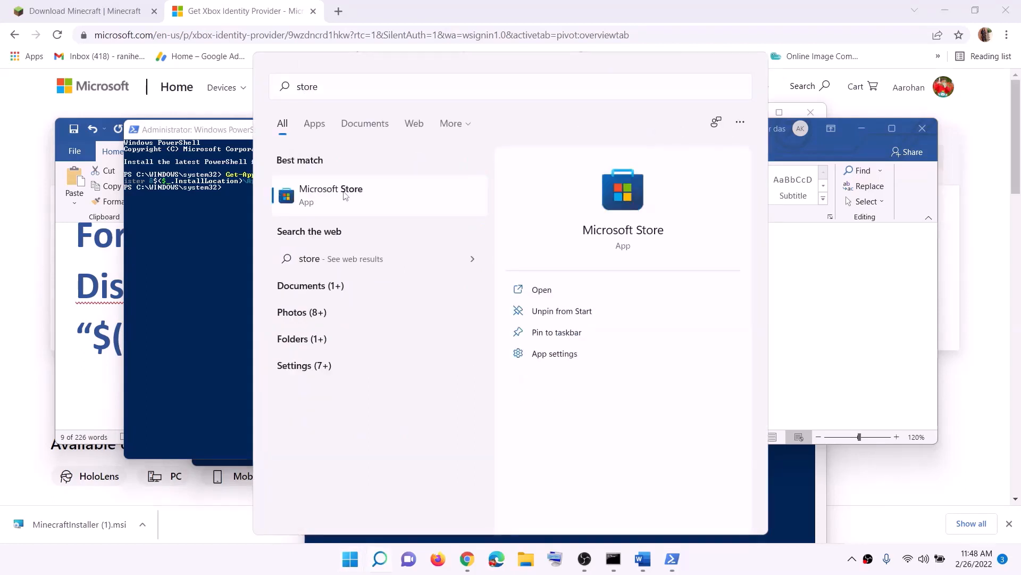
{"action": "left_click", "coordinate": [344, 195]}
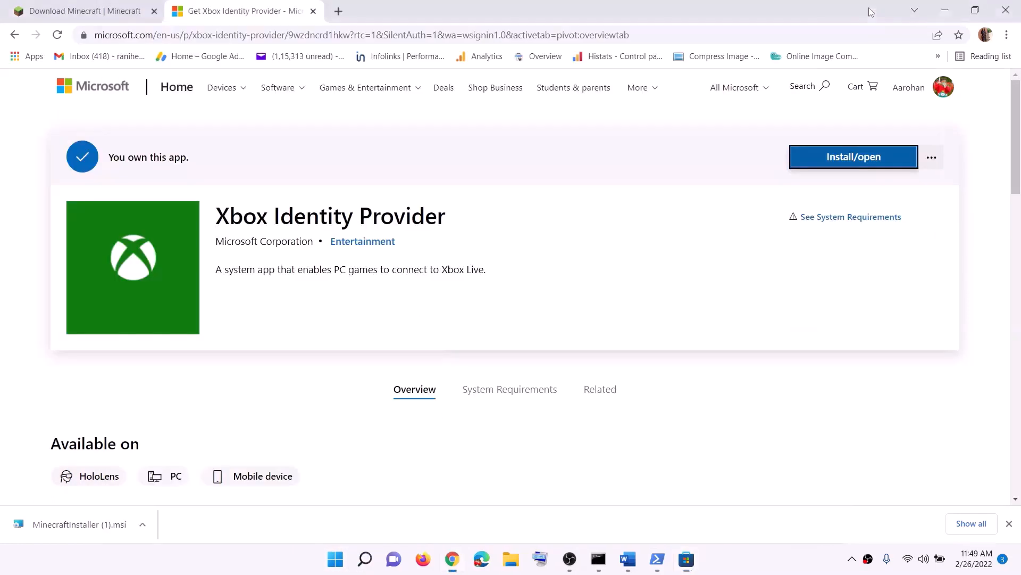
Highlight the step 13 heading's C drive / Different Drive wording, then open Settings
{"action": "left_click", "coordinate": [628, 560]}
{"action": "scroll", "coordinate": [365, 334], "scroll_direction": "down", "scroll_amount": 2}
{"action": "scroll", "coordinate": [366, 334], "scroll_direction": "down", "scroll_amount": 3}
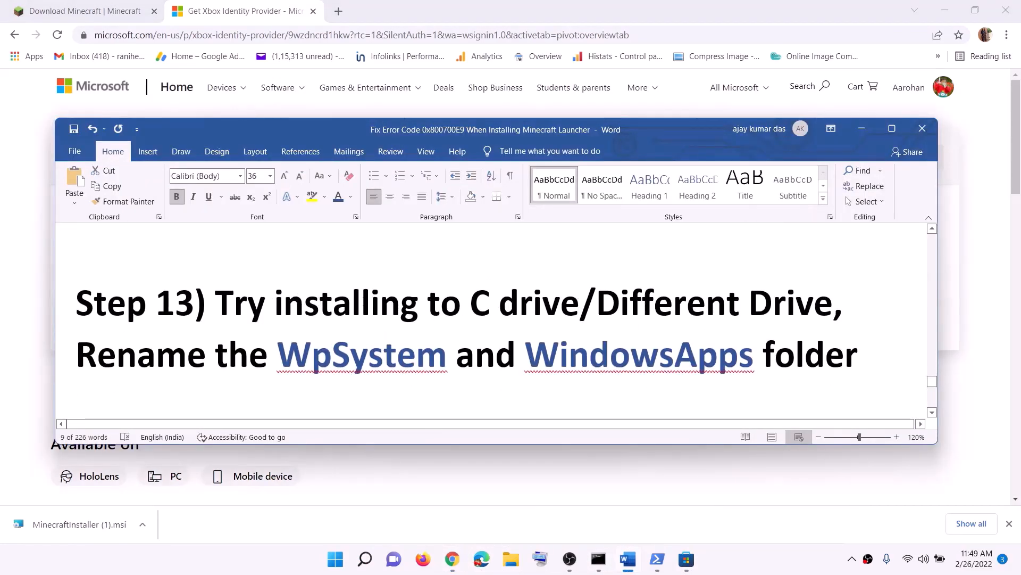
{"action": "left_click_drag", "start_coordinate": [215, 303], "coordinate": [580, 300]}
{"action": "left_click", "coordinate": [620, 302]}
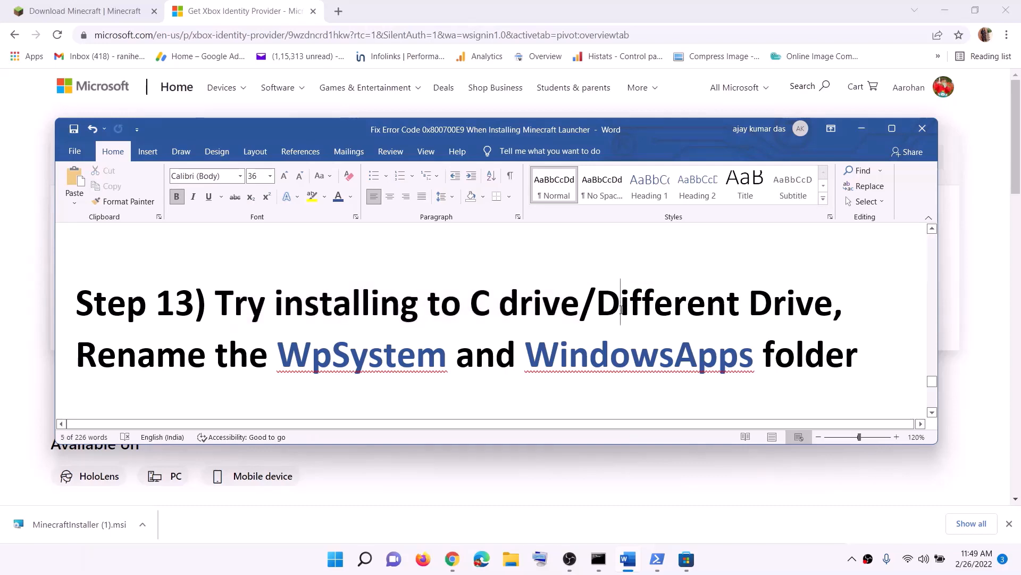
{"action": "left_click_drag", "start_coordinate": [471, 303], "coordinate": [678, 304]}
{"action": "left_click", "coordinate": [675, 303]}
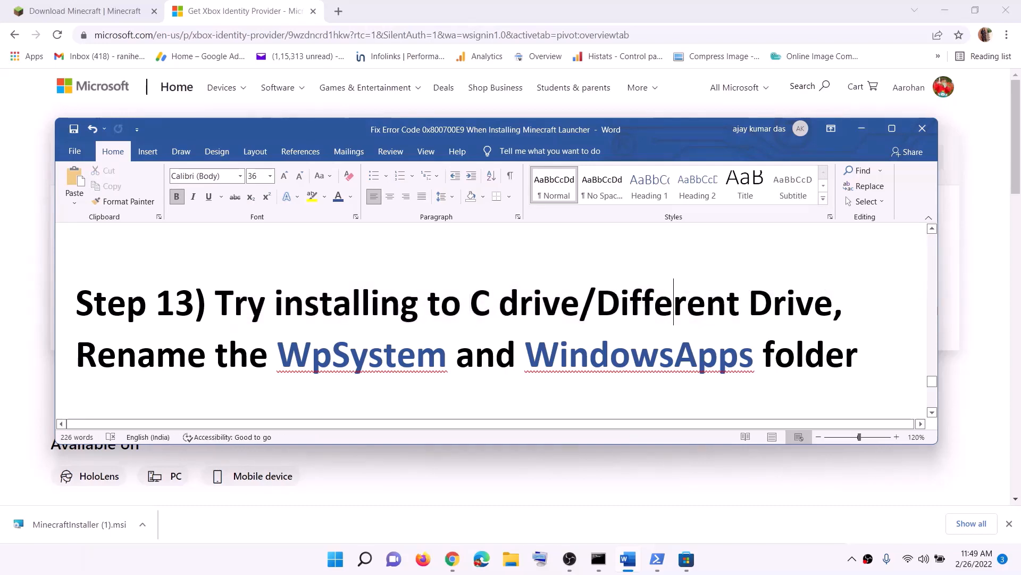
{"action": "left_click_drag", "start_coordinate": [597, 304], "coordinate": [796, 303]}
{"action": "left_click", "coordinate": [335, 559]}
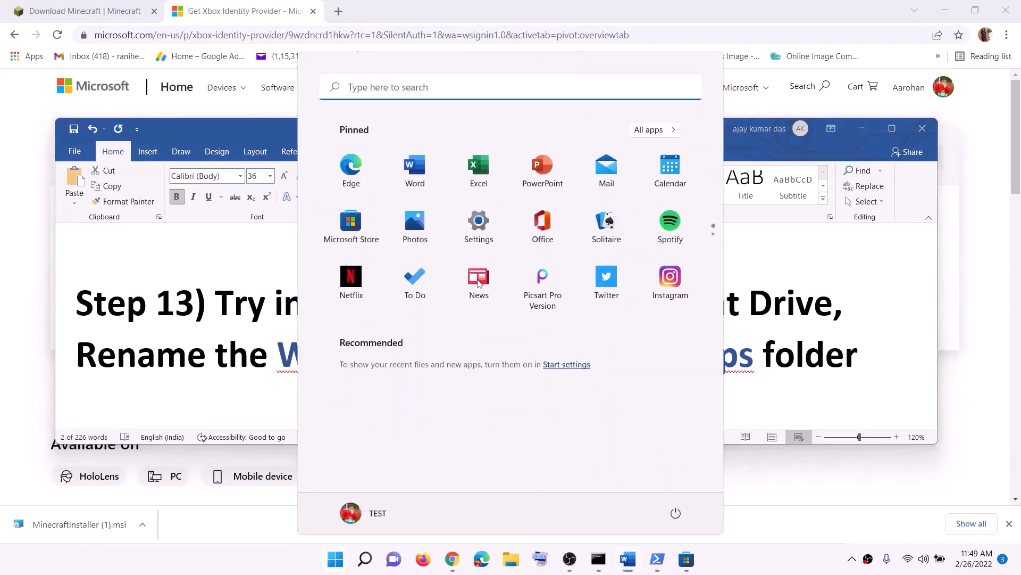
{"action": "left_click", "coordinate": [483, 229]}
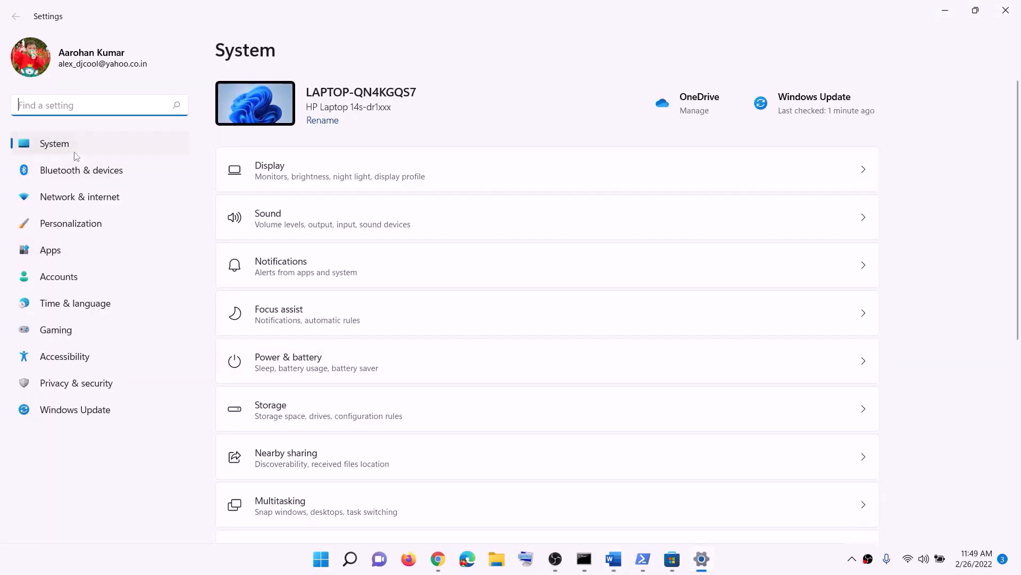
In Storage's new-content settings, keep New apps saving to Windows (C:) and close Settings
{"action": "scroll", "coordinate": [344, 329], "scroll_direction": "down", "scroll_amount": 5}
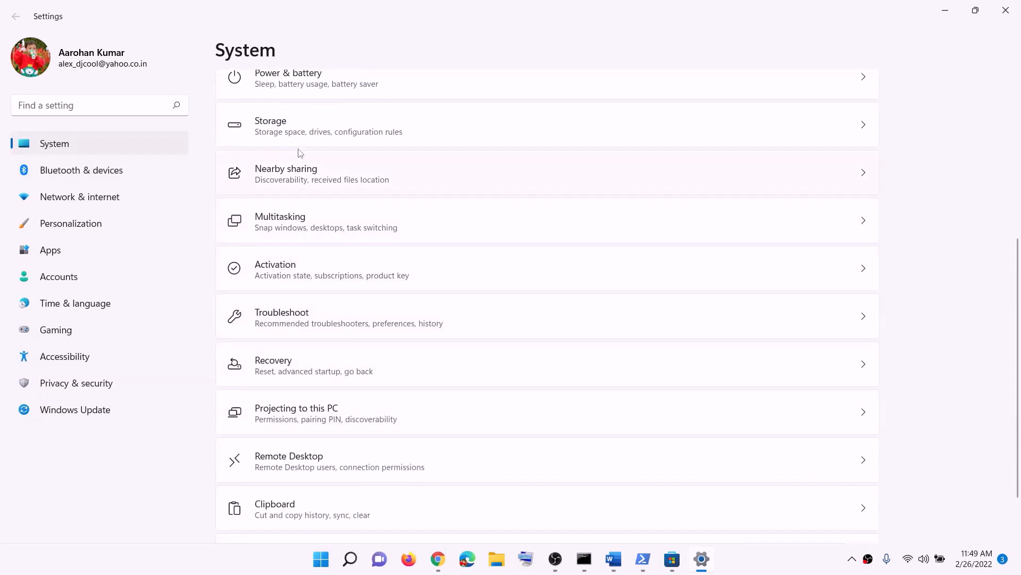
{"action": "left_click", "coordinate": [289, 129]}
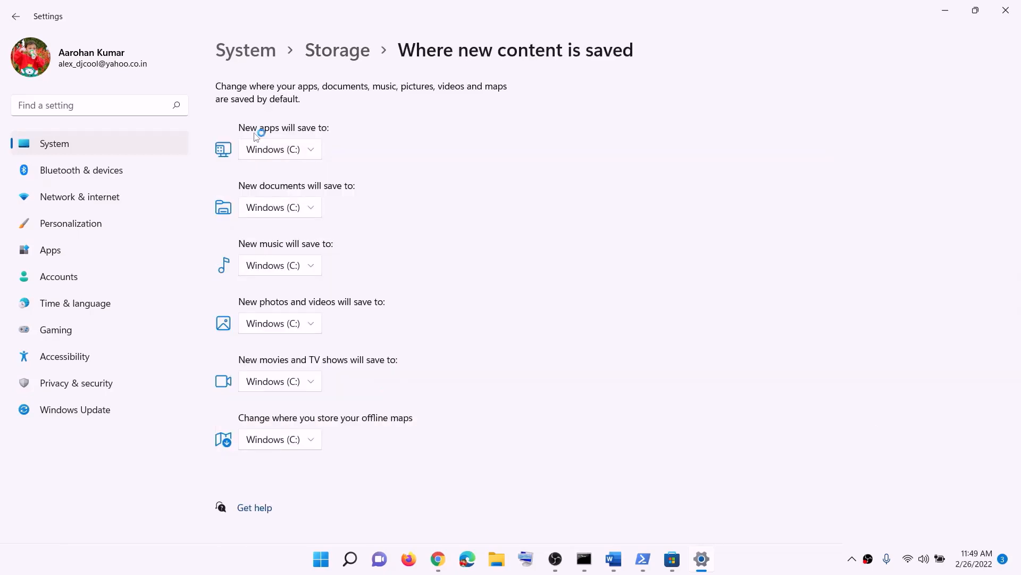
{"action": "left_click", "coordinate": [319, 155]}
{"action": "left_click", "coordinate": [307, 154]}
{"action": "left_click", "coordinate": [314, 153]}
{"action": "left_click", "coordinate": [328, 154]}
{"action": "left_click", "coordinate": [319, 153]}
{"action": "left_click", "coordinate": [335, 165]}
{"action": "left_click", "coordinate": [313, 152]}
{"action": "left_click", "coordinate": [418, 151]}
{"action": "left_click", "coordinate": [1006, 11]}
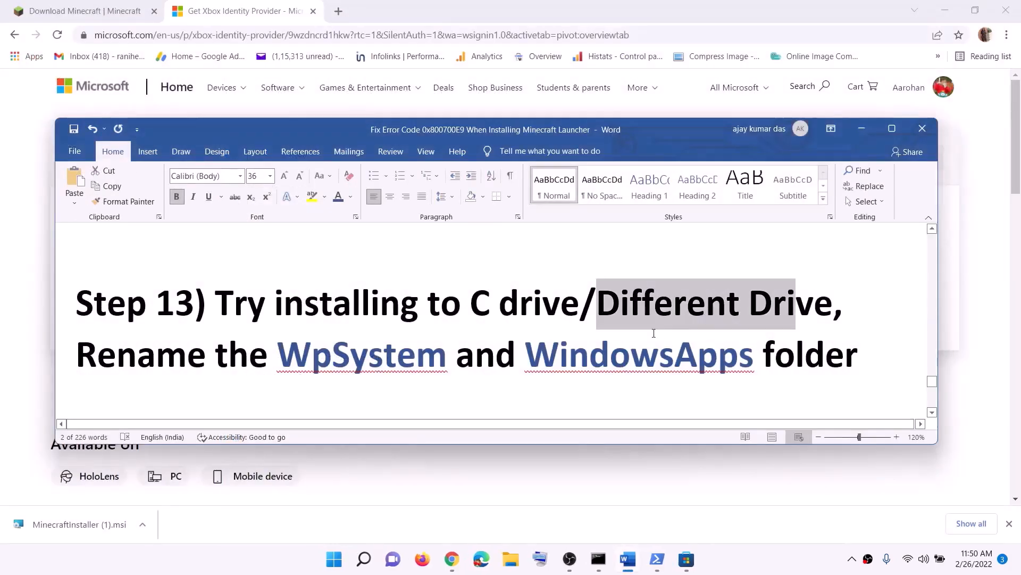
Select 'Different Drive' and 'WpSystem and WindowsApps' in the Step 13 heading, then open File Explorer
{"action": "left_click_drag", "start_coordinate": [472, 304], "coordinate": [774, 303]}
{"action": "left_click", "coordinate": [689, 304]}
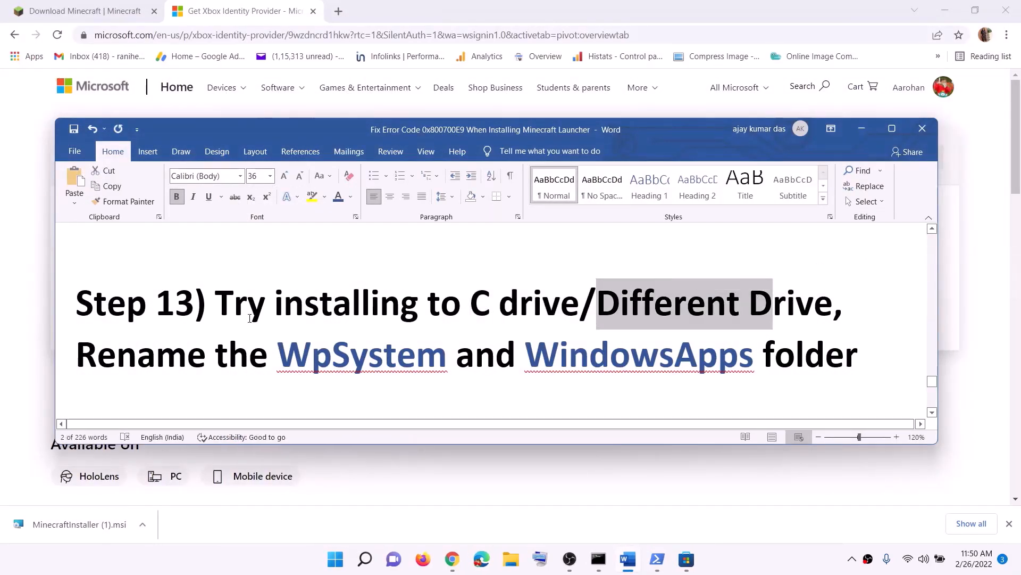
{"action": "scroll", "coordinate": [254, 312], "scroll_direction": "down", "scroll_amount": 1}
{"action": "left_click_drag", "start_coordinate": [288, 313], "coordinate": [755, 314]}
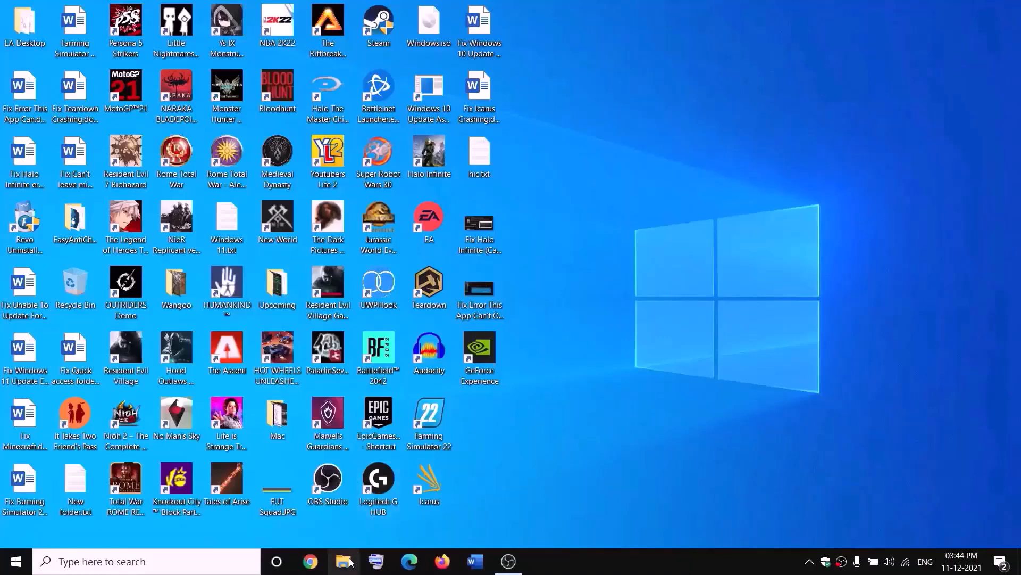
{"action": "key", "text": "super+e"}
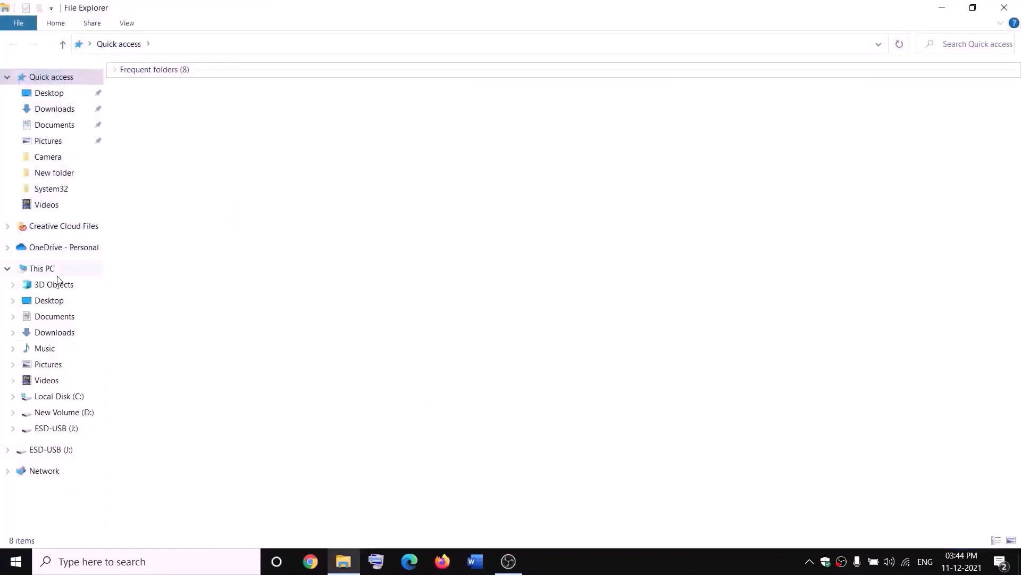
Open the advanced security settings of the WpSystem folder on New Volume (D:)
{"action": "left_click", "coordinate": [87, 268]}
{"action": "double_click", "coordinate": [378, 199]}
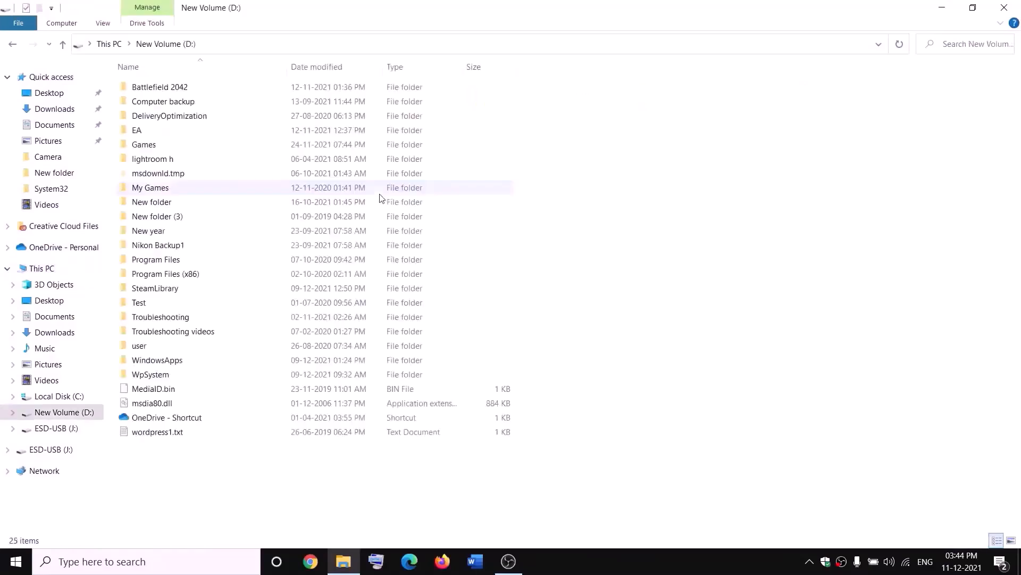
{"action": "left_click", "coordinate": [158, 374]}
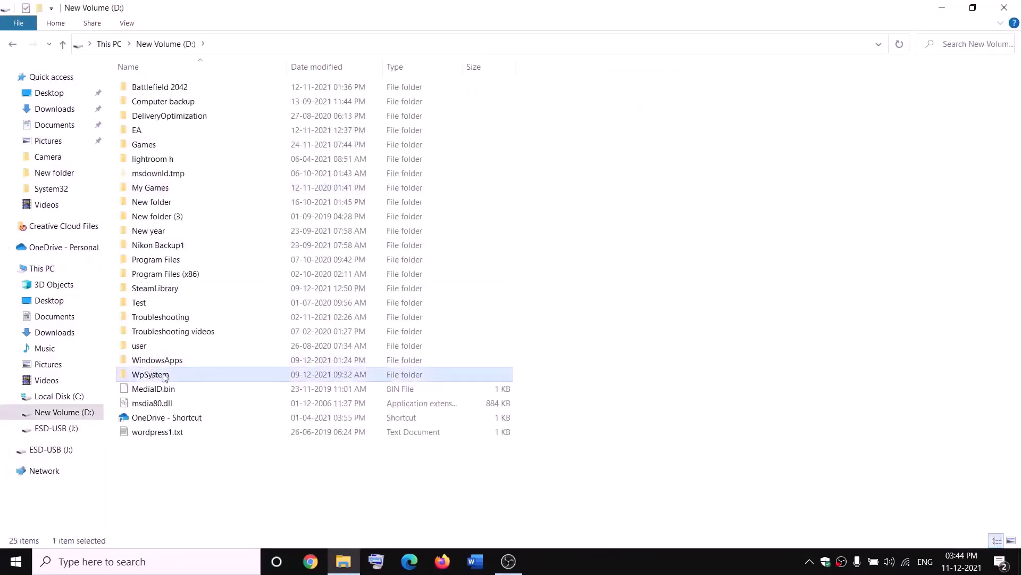
{"action": "right_click", "coordinate": [157, 376]}
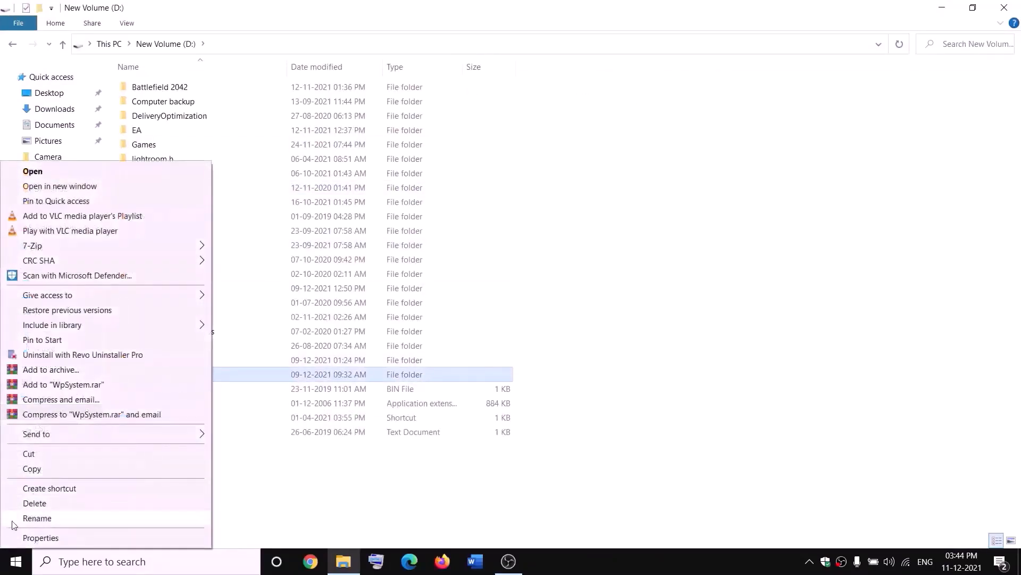
{"action": "left_click", "coordinate": [321, 486]}
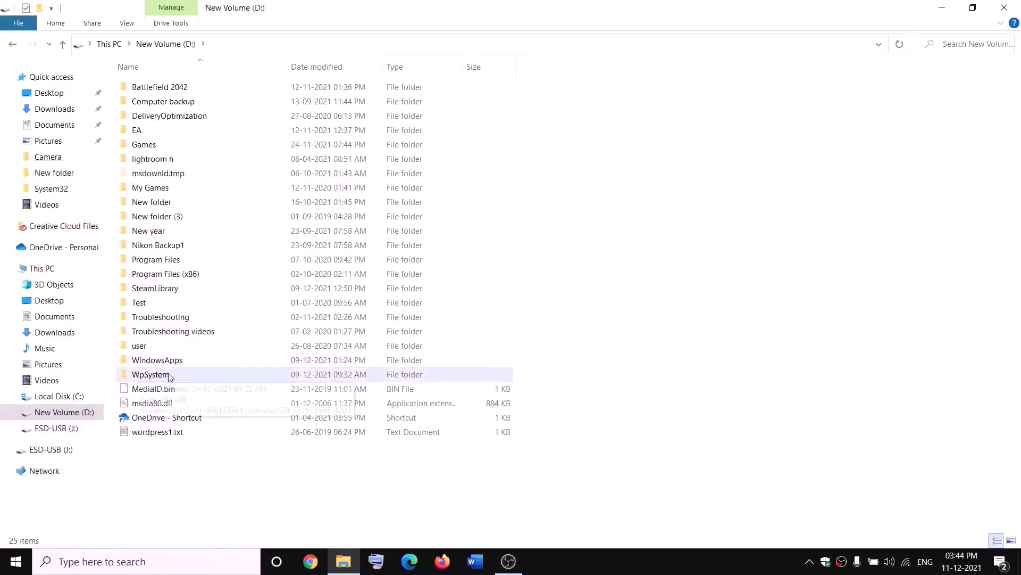
{"action": "mouse_move", "coordinate": [156, 378]}
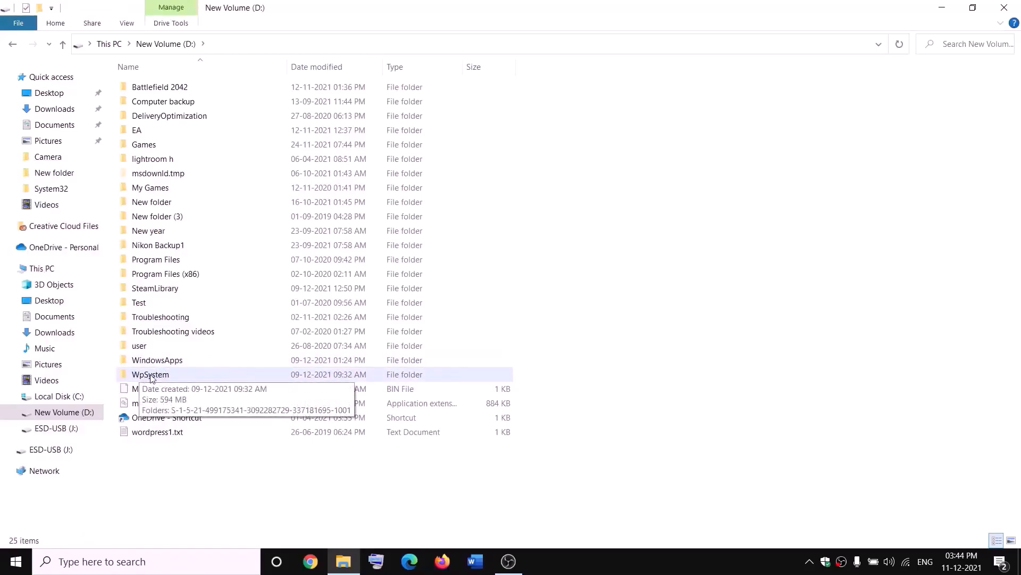
{"action": "right_click", "coordinate": [149, 376]}
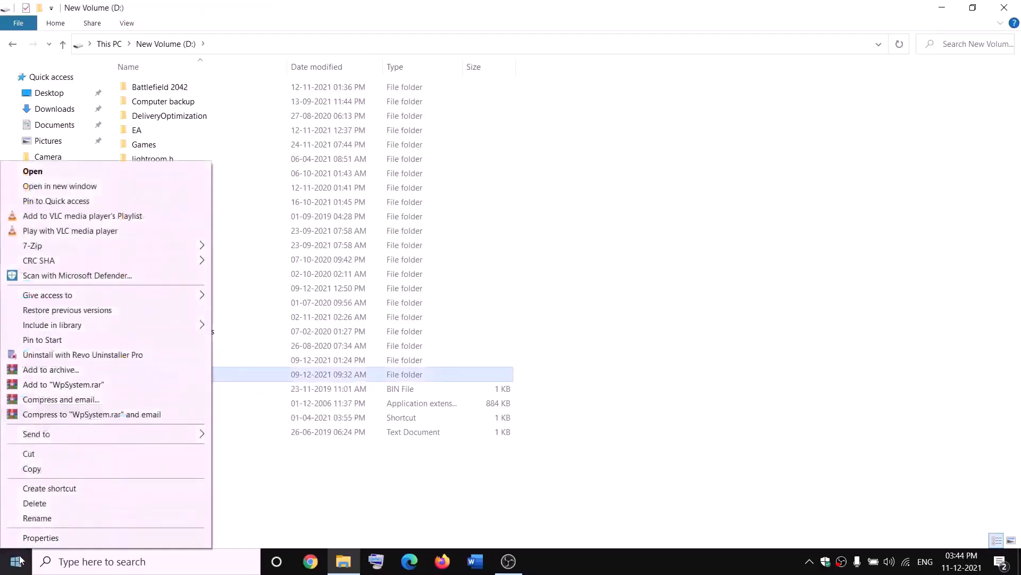
{"action": "left_click", "coordinate": [41, 538]}
{"action": "left_click_drag", "start_coordinate": [301, 236], "coordinate": [430, 152]}
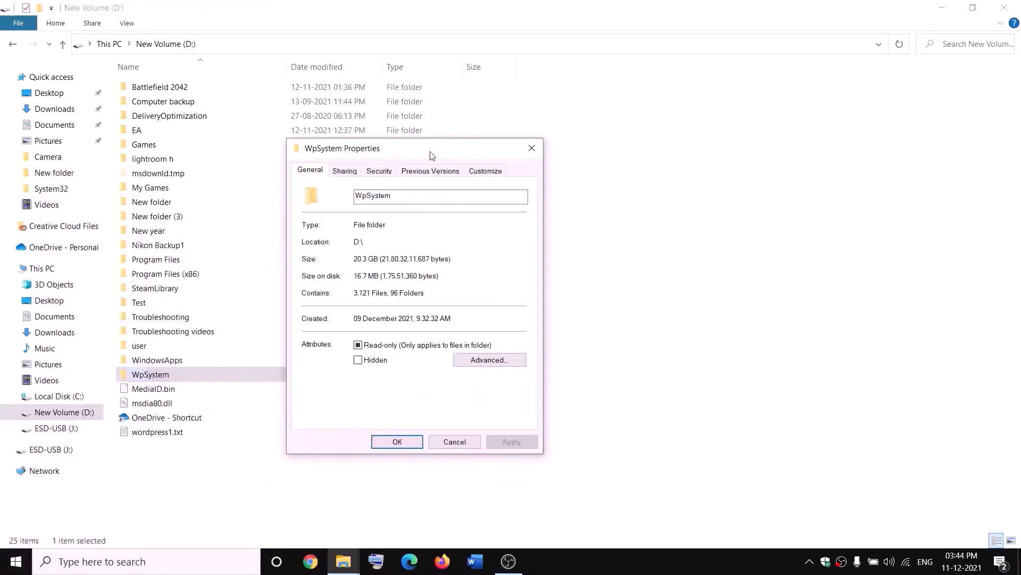
{"action": "left_click", "coordinate": [379, 171]}
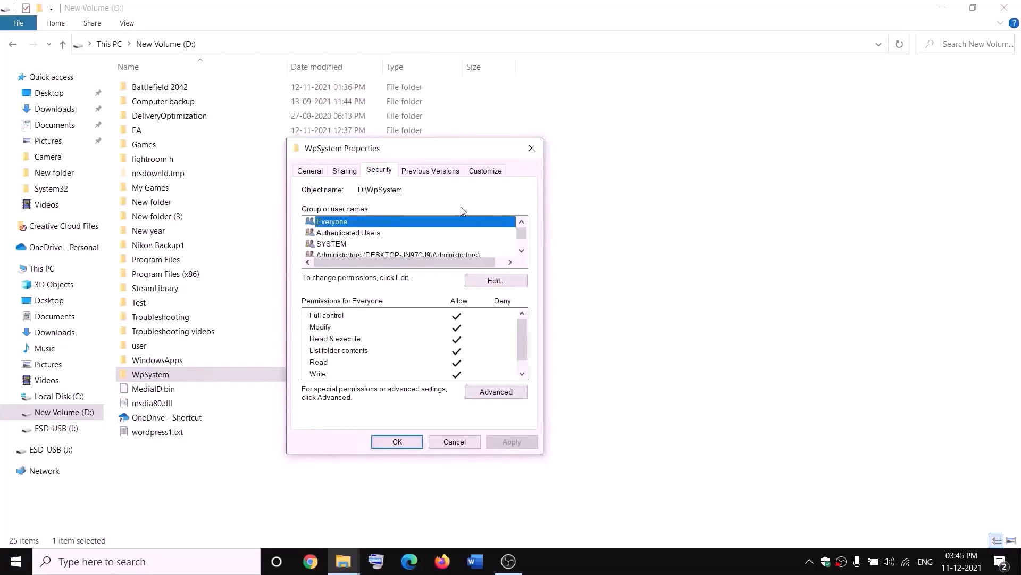
{"action": "left_click", "coordinate": [503, 393]}
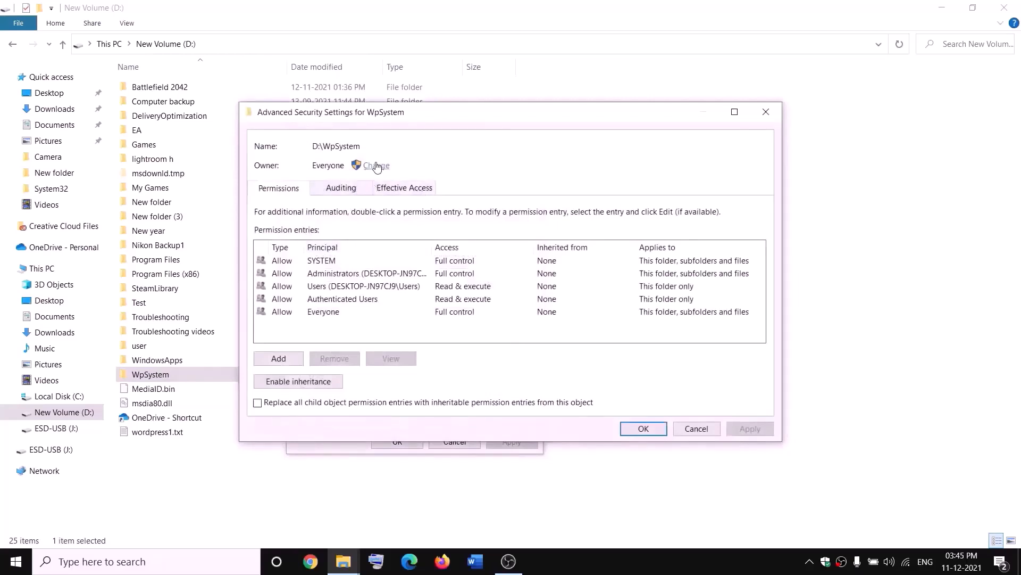
Change WpSystem's owner to Everyone, replacing ownership on subcontainers and objects, and apply
{"action": "left_click", "coordinate": [376, 166]}
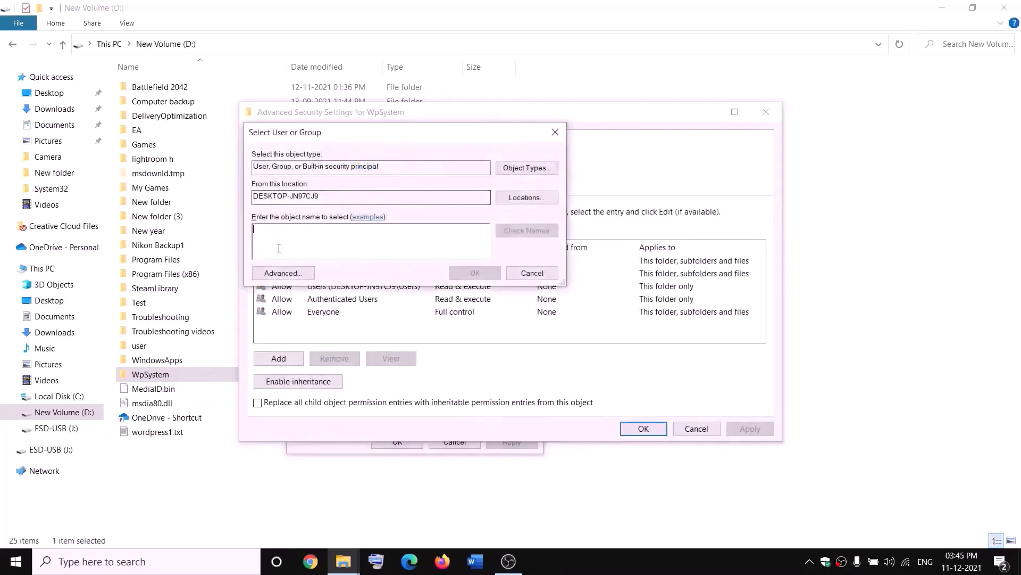
{"action": "type", "text": "e"}
{"action": "key", "text": "BackSpace"}
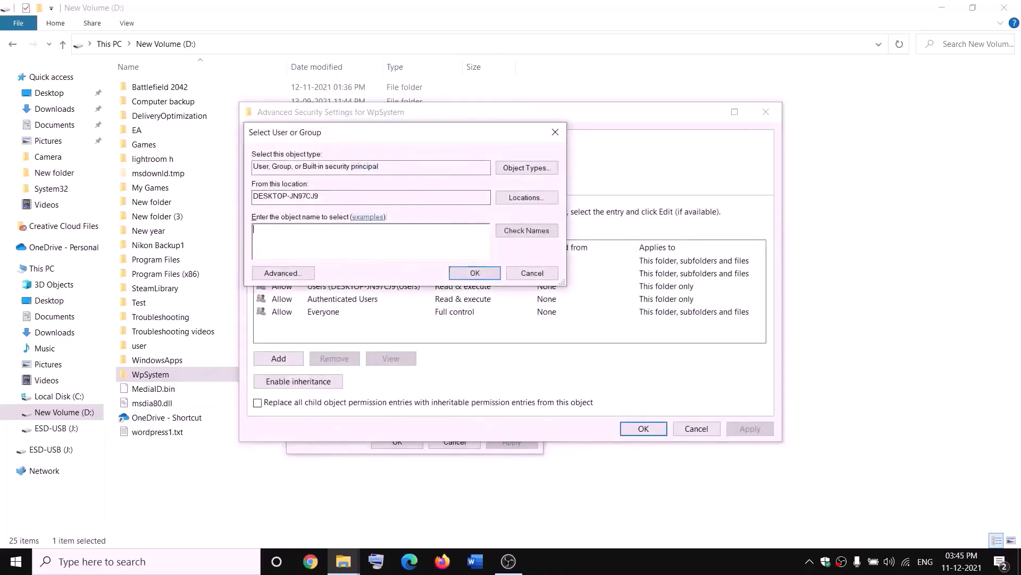
{"action": "type", "text": "everyone"}
{"action": "double_click", "coordinate": [308, 227]}
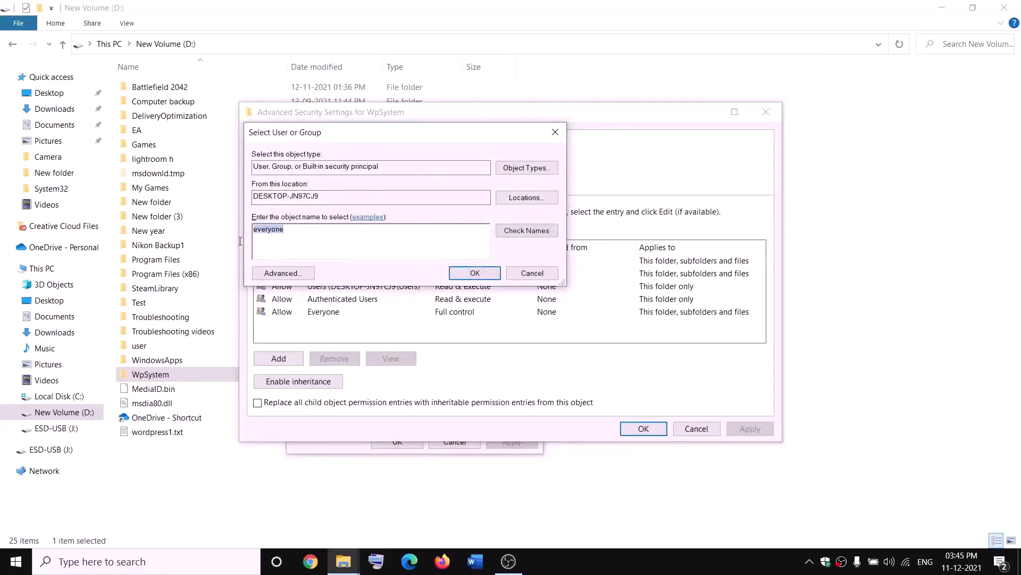
{"action": "left_click", "coordinate": [527, 230]}
{"action": "left_click", "coordinate": [474, 272]}
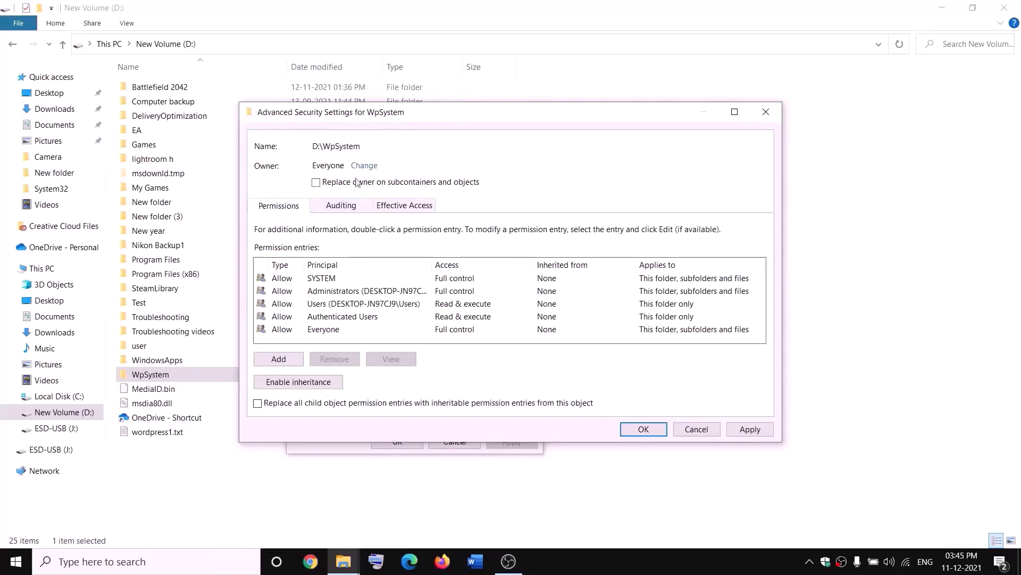
{"action": "left_click", "coordinate": [752, 429]}
{"action": "left_click", "coordinate": [643, 431]}
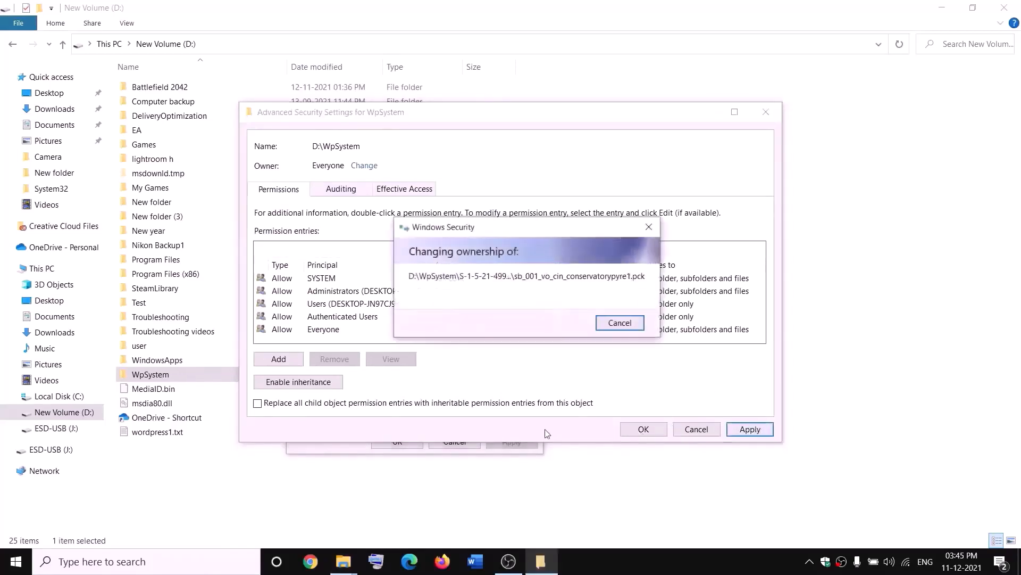
{"action": "left_click", "coordinate": [621, 335]}
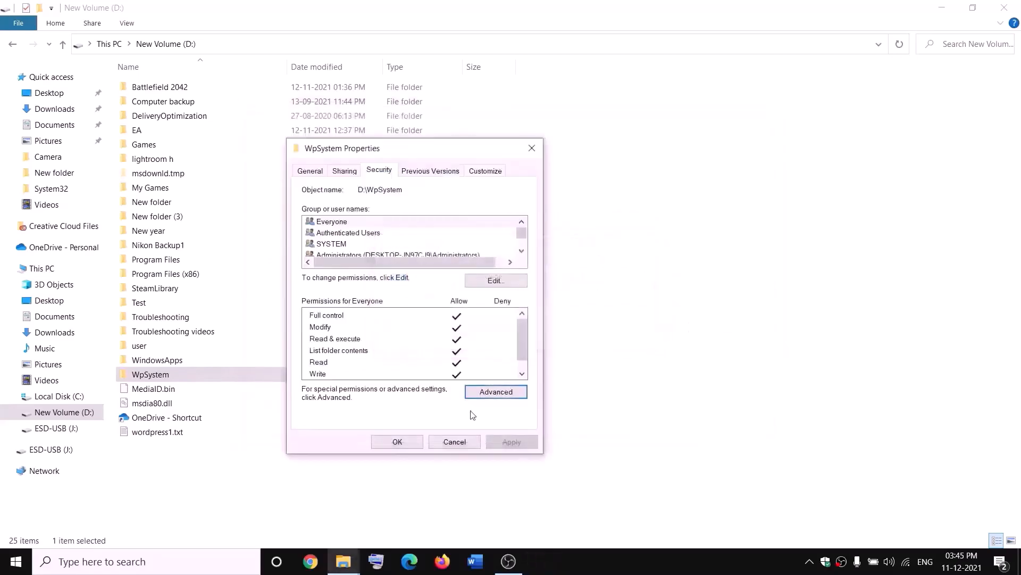
{"action": "left_click", "coordinate": [401, 442]}
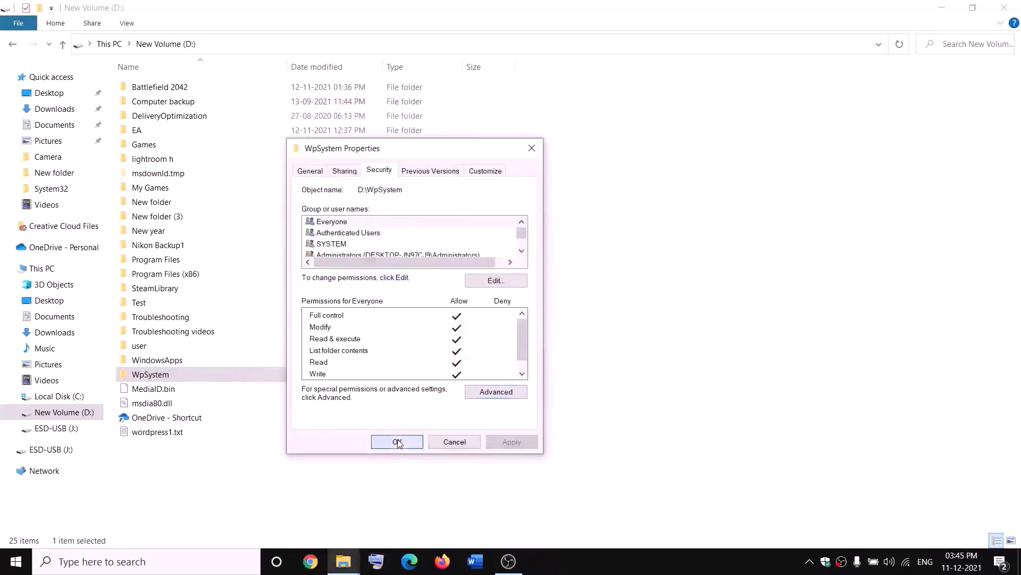
Reopen the WpSystem folder's advanced security settings
{"action": "right_click", "coordinate": [152, 377]}
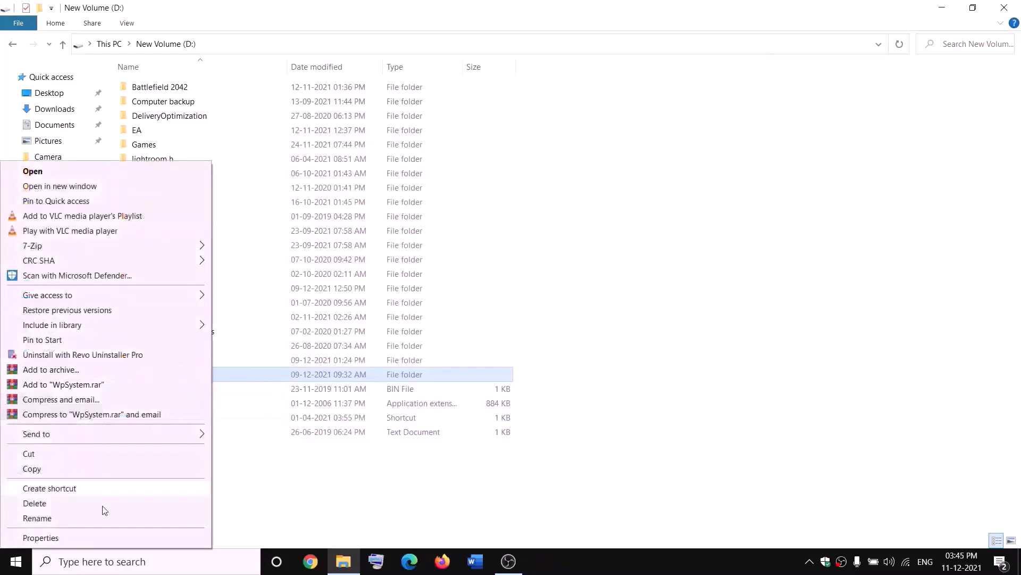
{"action": "left_click", "coordinate": [62, 537]}
{"action": "left_click_drag", "start_coordinate": [282, 243], "coordinate": [354, 178]}
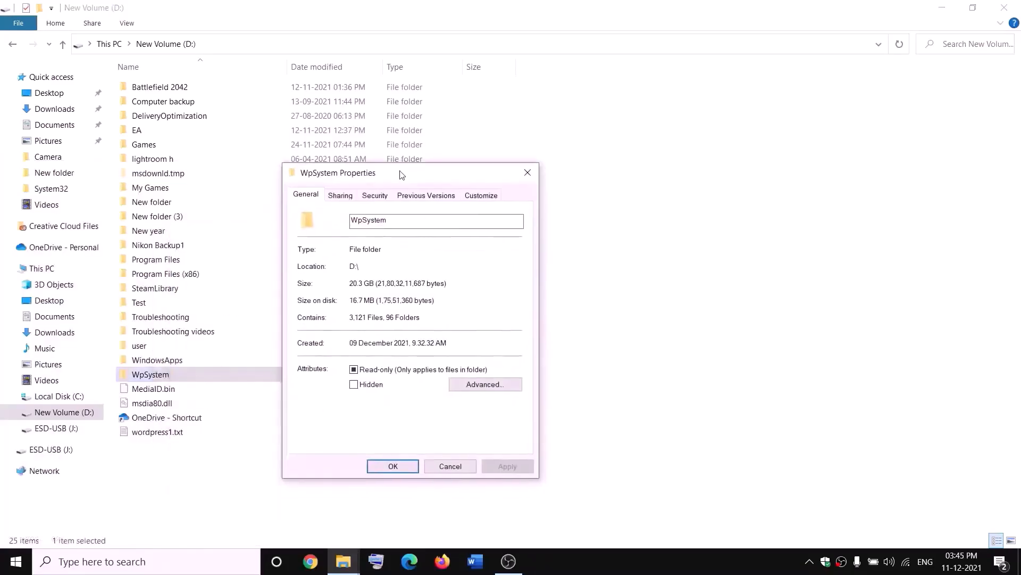
{"action": "left_click", "coordinate": [376, 194]}
{"action": "left_click", "coordinate": [494, 420]}
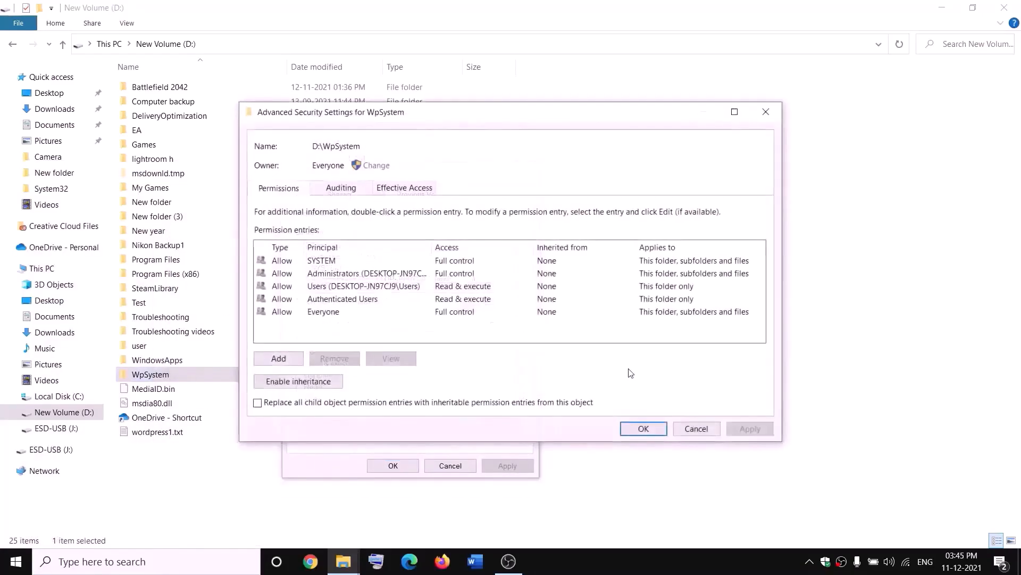
Add a Full control permission entry for Everyone and apply it
{"action": "left_click", "coordinate": [279, 359]}
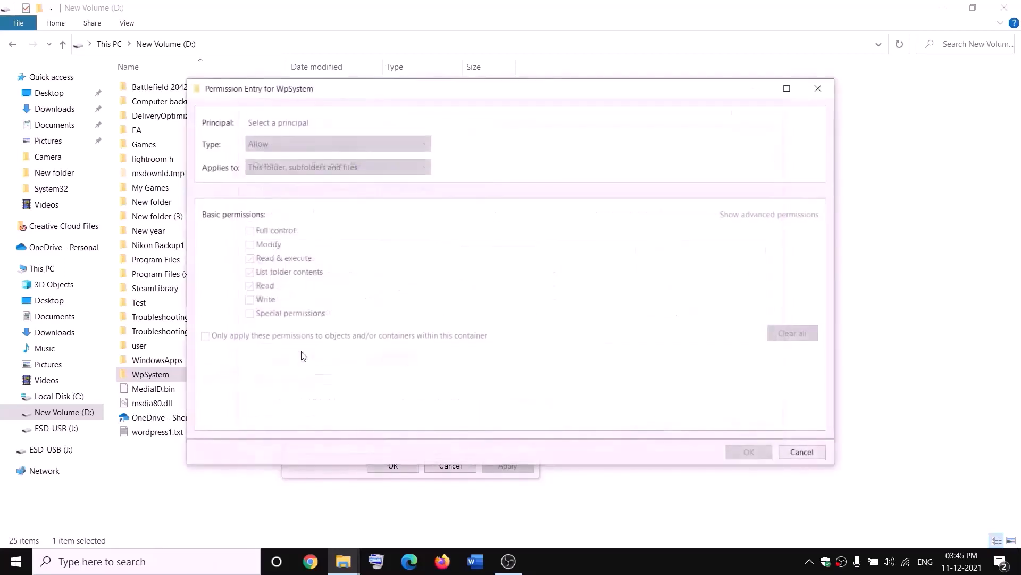
{"action": "left_click", "coordinate": [279, 124]}
{"action": "type", "text": "e"}
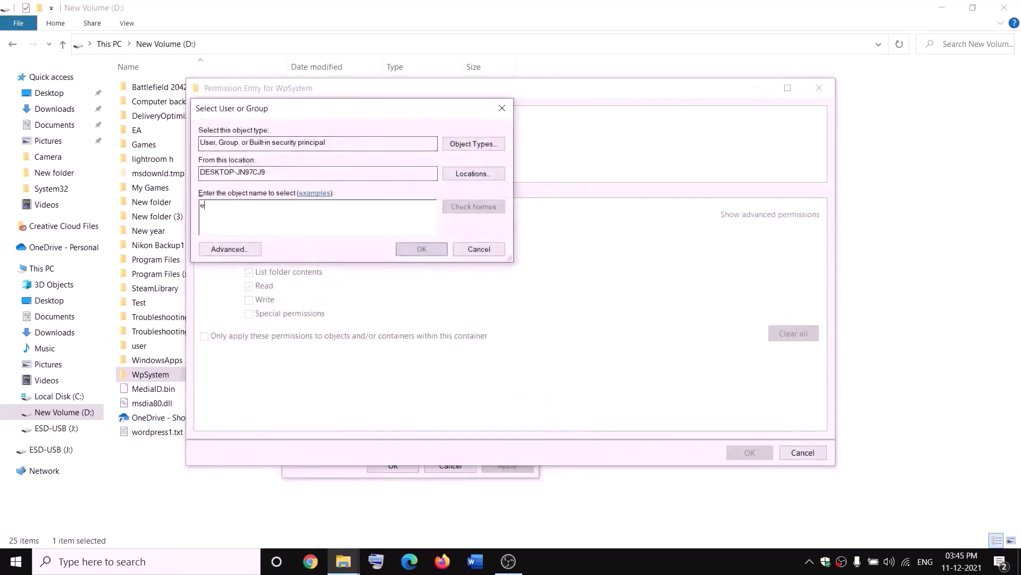
{"action": "type", "text": "veryone"}
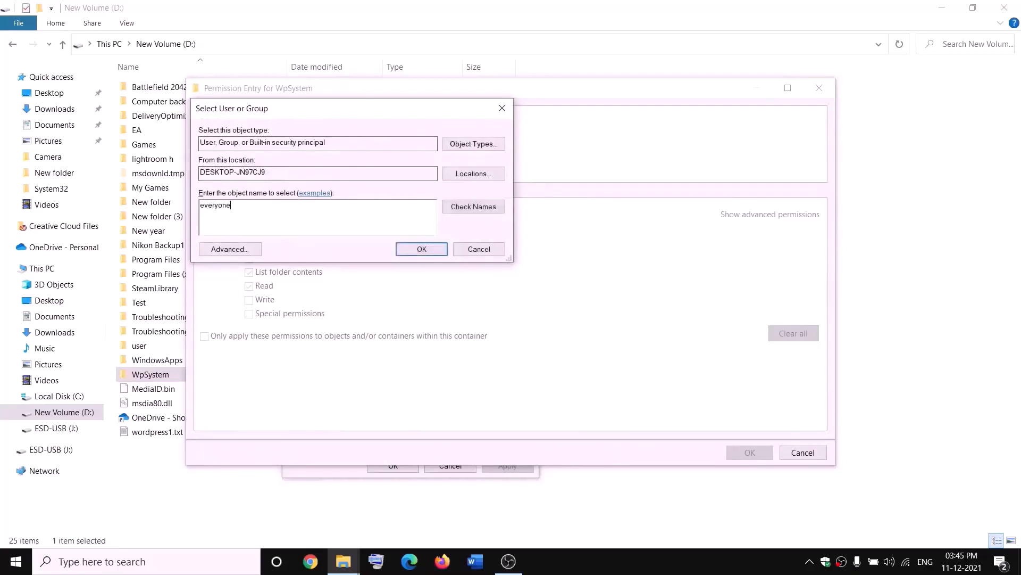
{"action": "left_click", "coordinate": [476, 207]}
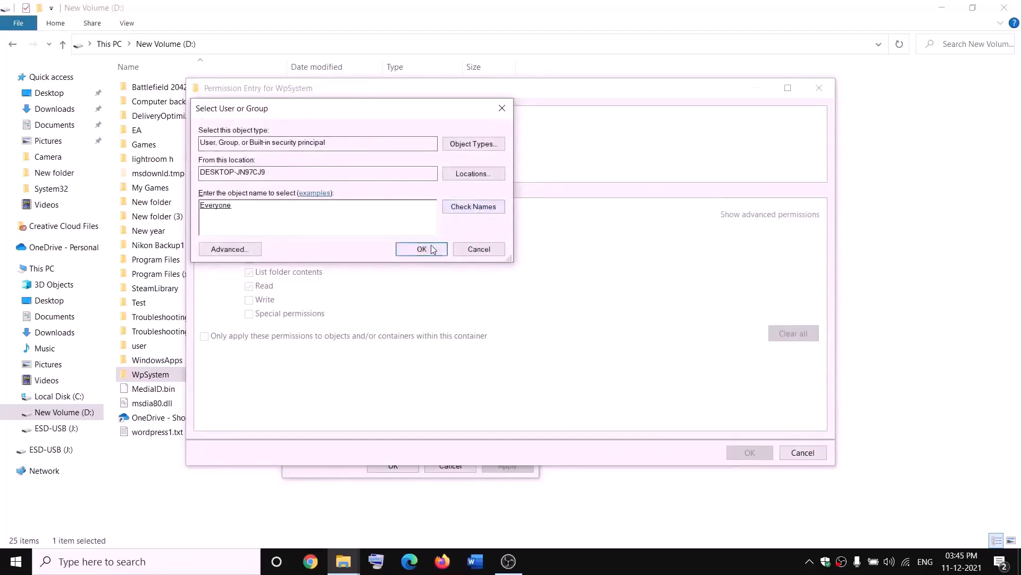
{"action": "left_click", "coordinate": [426, 249]}
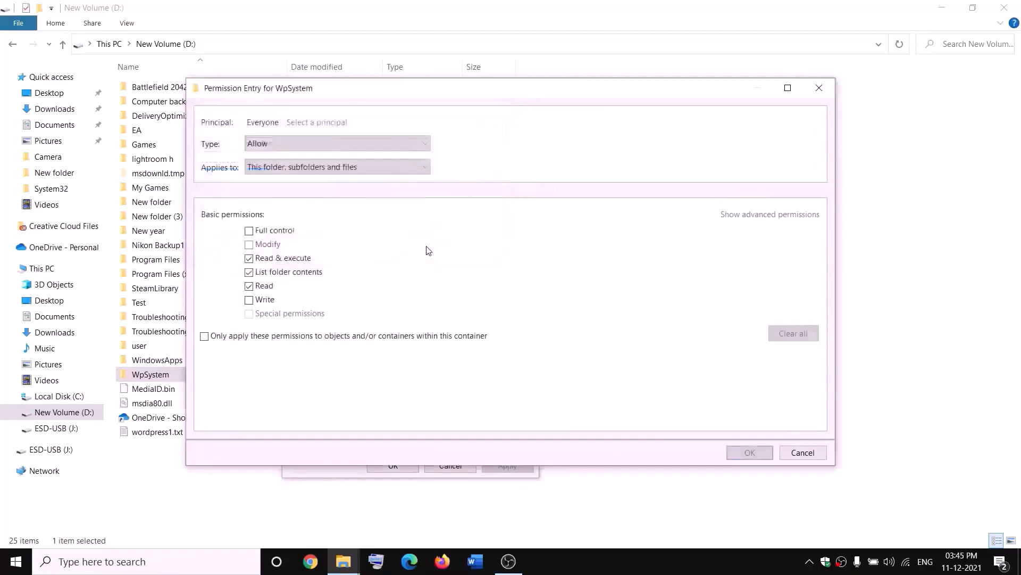
{"action": "left_click", "coordinate": [250, 233]}
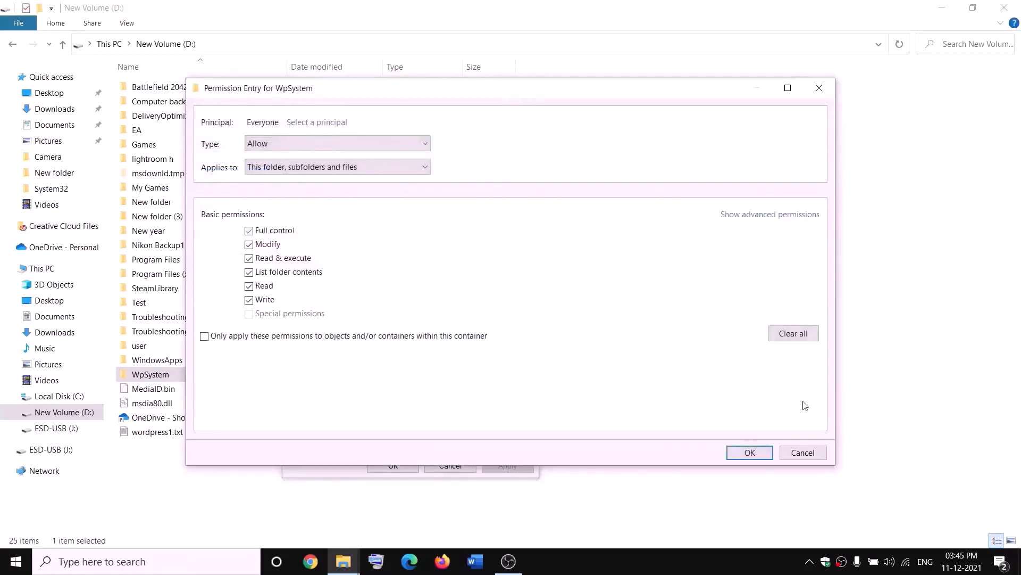
{"action": "left_click", "coordinate": [750, 452]}
{"action": "left_click", "coordinate": [749, 429]}
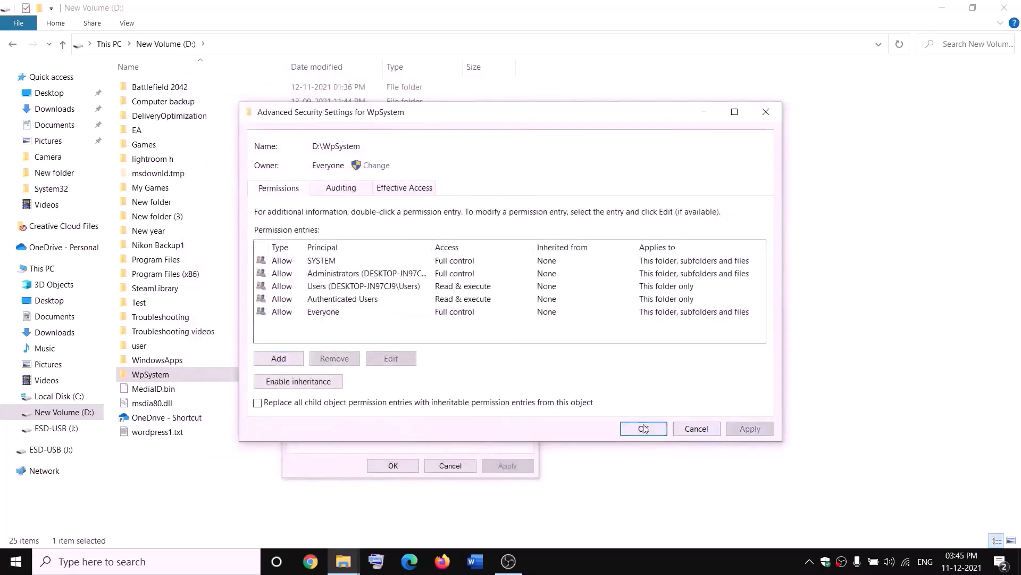
{"action": "left_click", "coordinate": [645, 427]}
{"action": "left_click", "coordinate": [392, 466]}
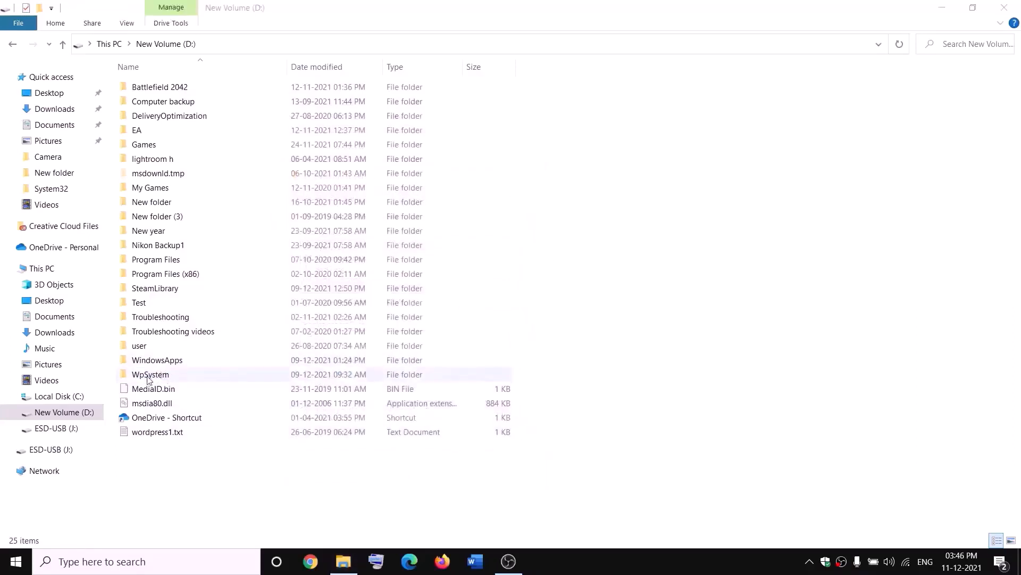
Rename the WpSystem folder by appending '.old' to its name
{"action": "right_click", "coordinate": [162, 376]}
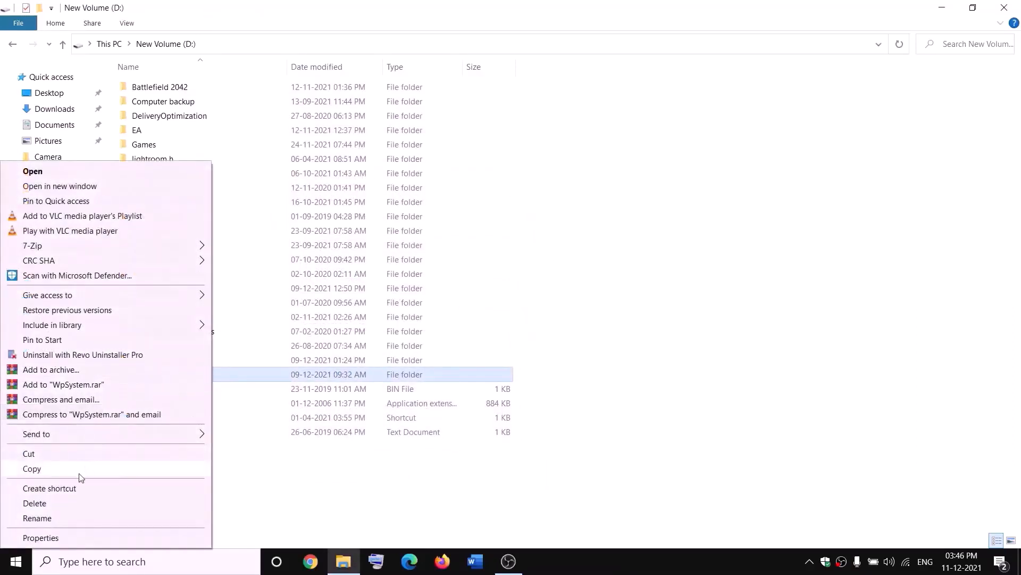
{"action": "left_click", "coordinate": [42, 521]}
{"action": "key", "text": "End"}
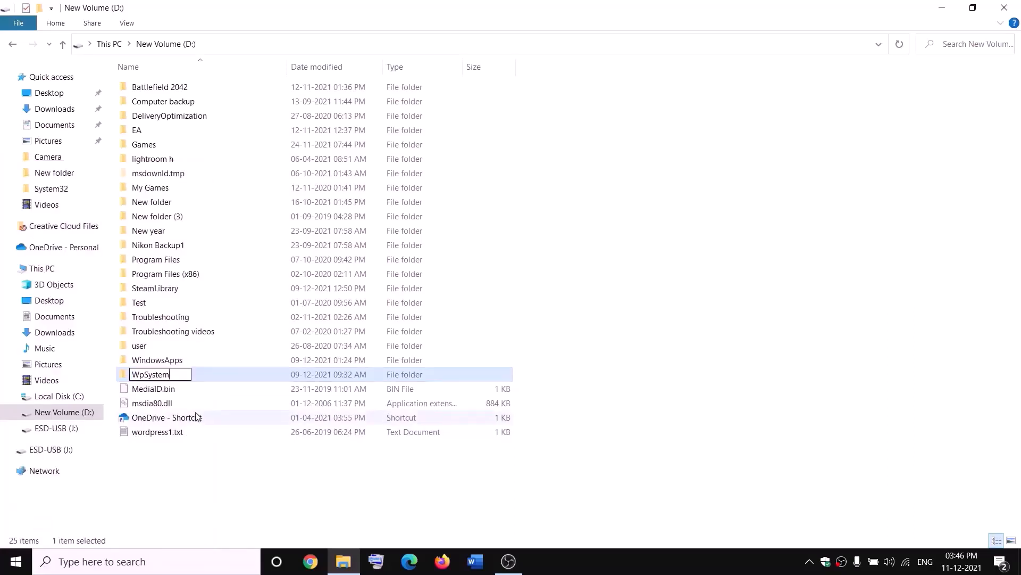
{"action": "type", "text": ".old"}
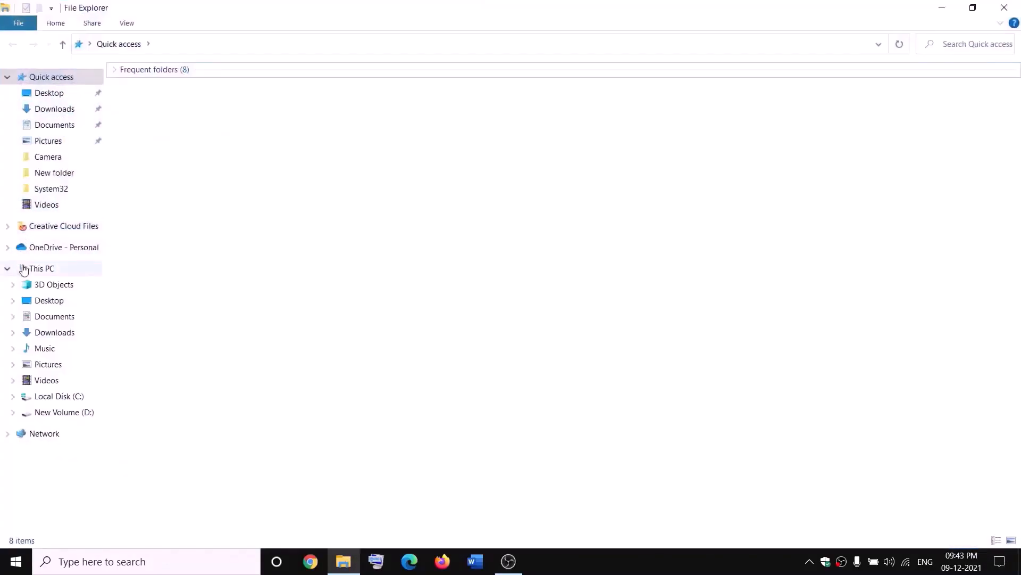
Open the advanced security settings of the WindowsApps folder on New Volume (D:)
{"action": "left_click", "coordinate": [24, 270]}
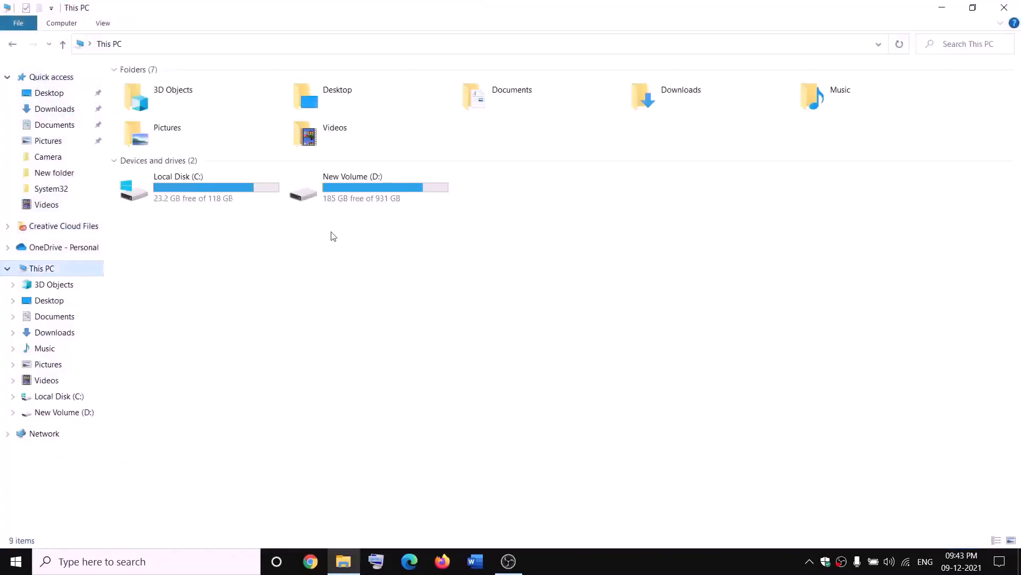
{"action": "double_click", "coordinate": [366, 192]}
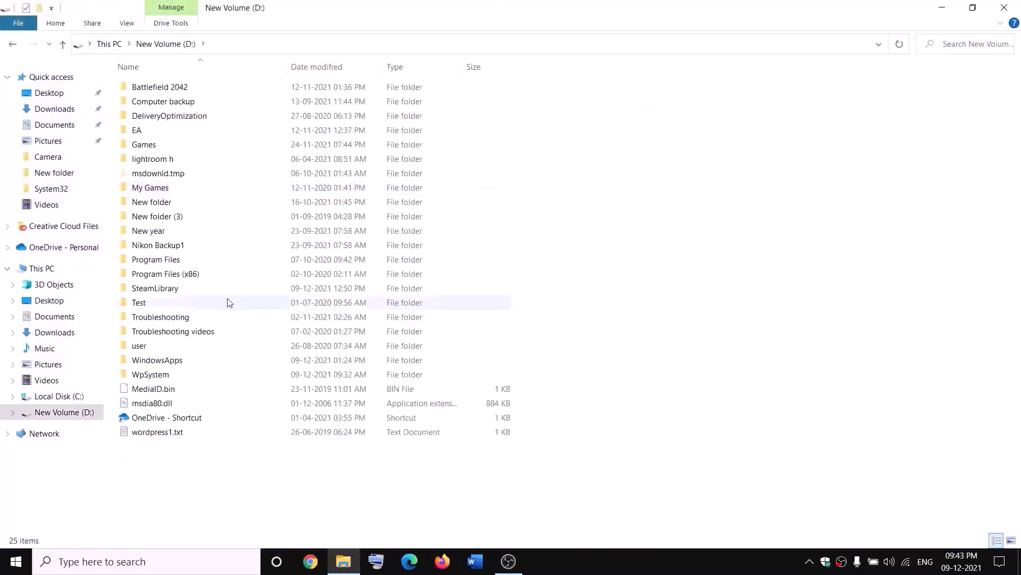
{"action": "left_click", "coordinate": [180, 360]}
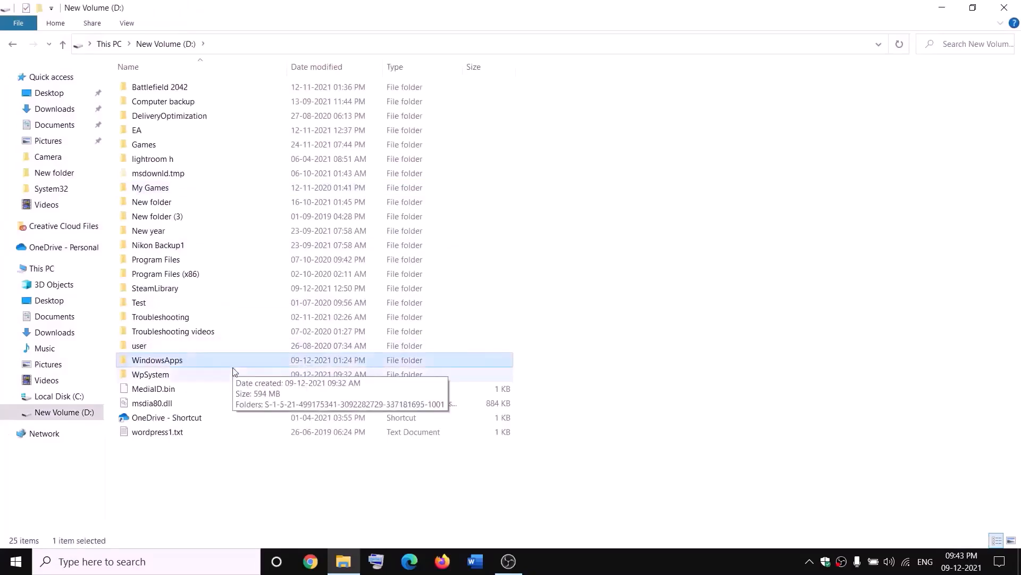
{"action": "right_click", "coordinate": [192, 363]}
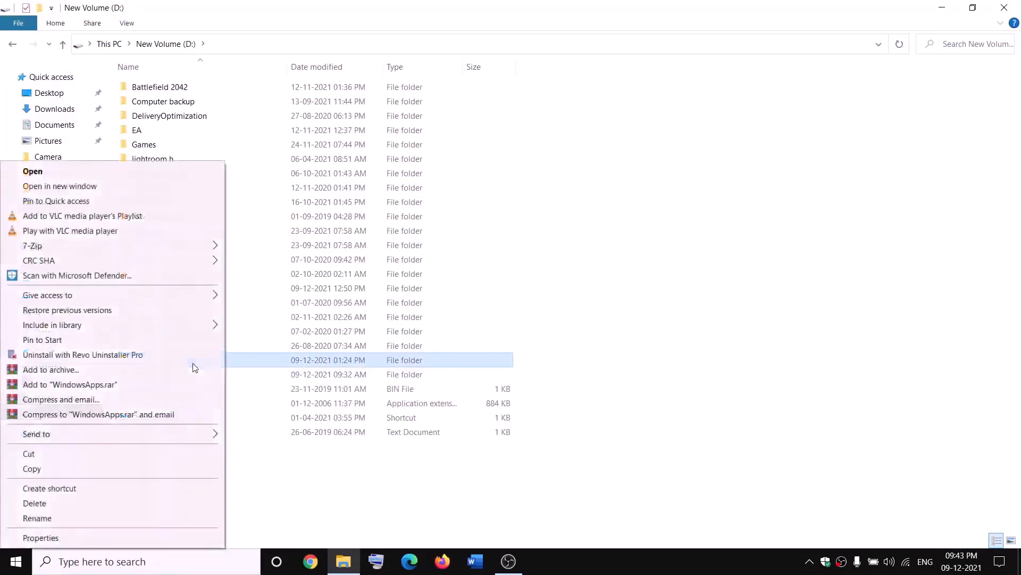
{"action": "left_click", "coordinate": [40, 537]}
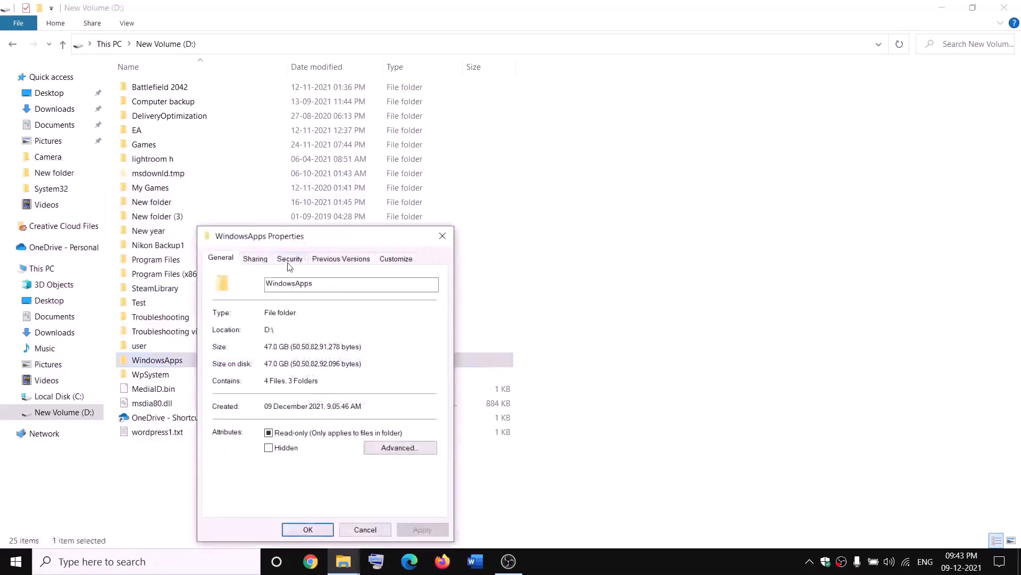
{"action": "left_click", "coordinate": [289, 261]}
{"action": "left_click", "coordinate": [398, 480]}
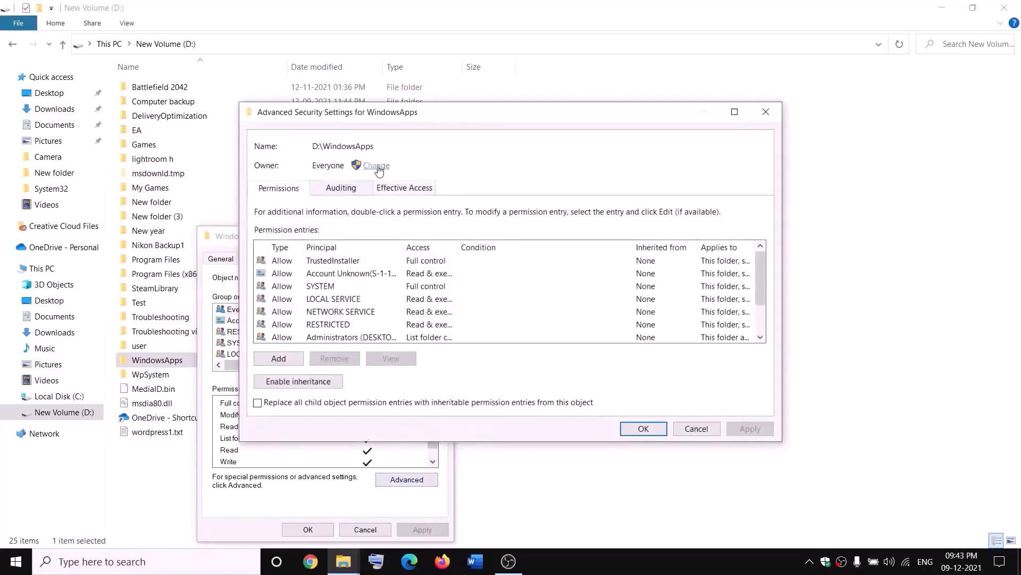
Change the WindowsApps owner to Everyone and apply the ownership change
{"action": "left_click", "coordinate": [377, 167]}
{"action": "type", "text": "e"}
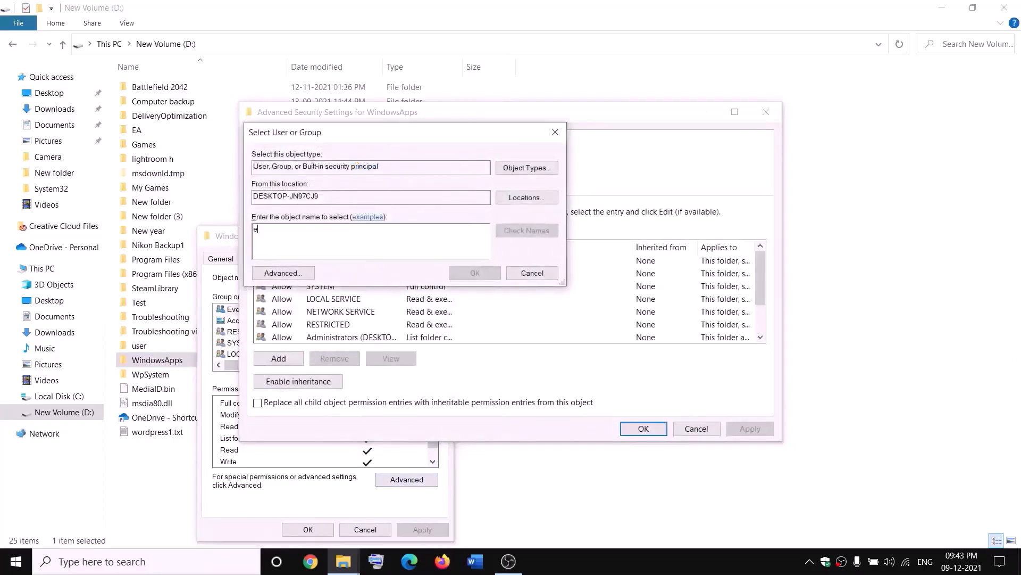
{"action": "type", "text": "veryone"}
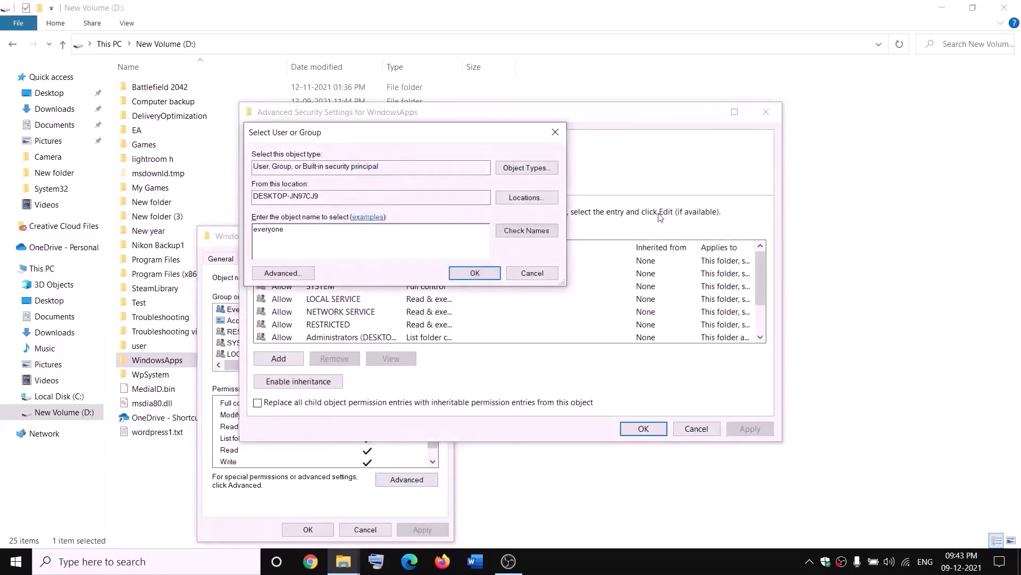
{"action": "left_click", "coordinate": [538, 234]}
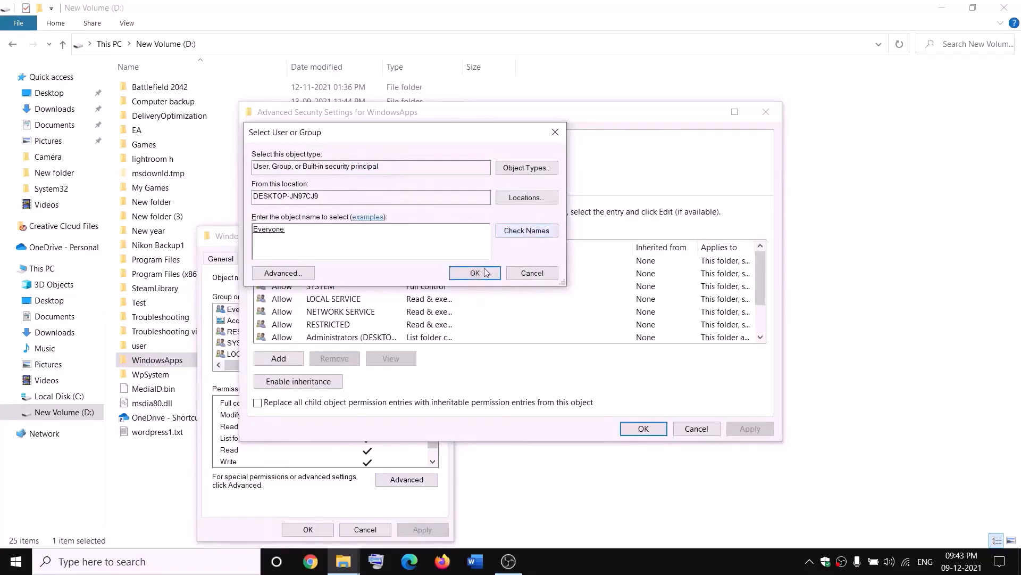
{"action": "left_click", "coordinate": [475, 273]}
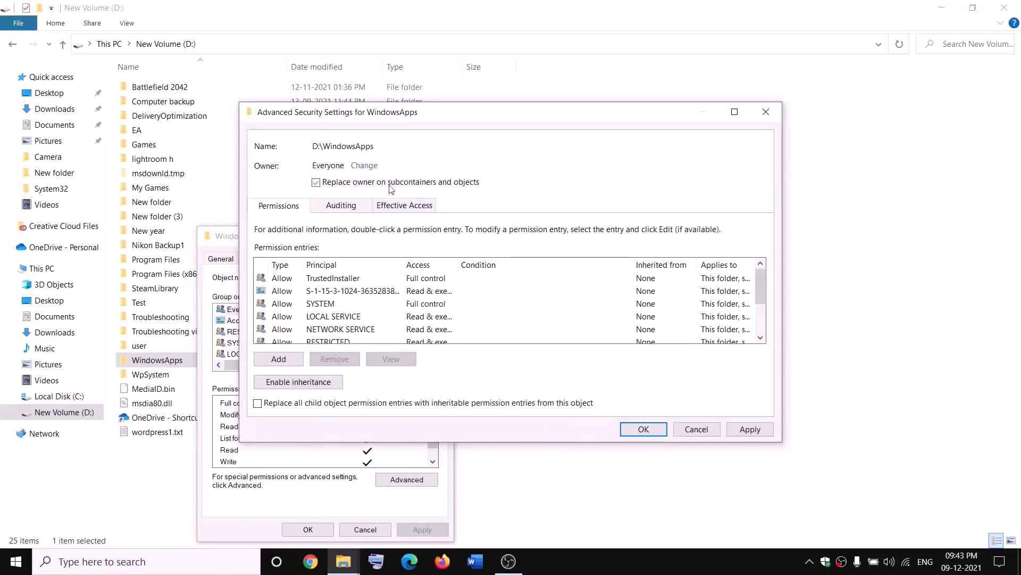
{"action": "left_click", "coordinate": [750, 429]}
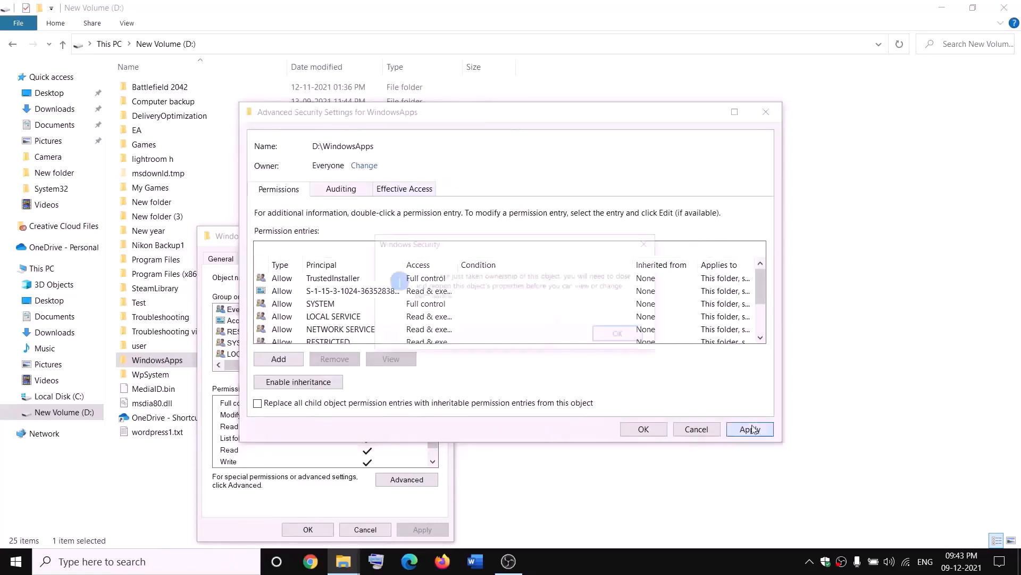
{"action": "left_click", "coordinate": [621, 335]}
{"action": "left_click", "coordinate": [643, 428]}
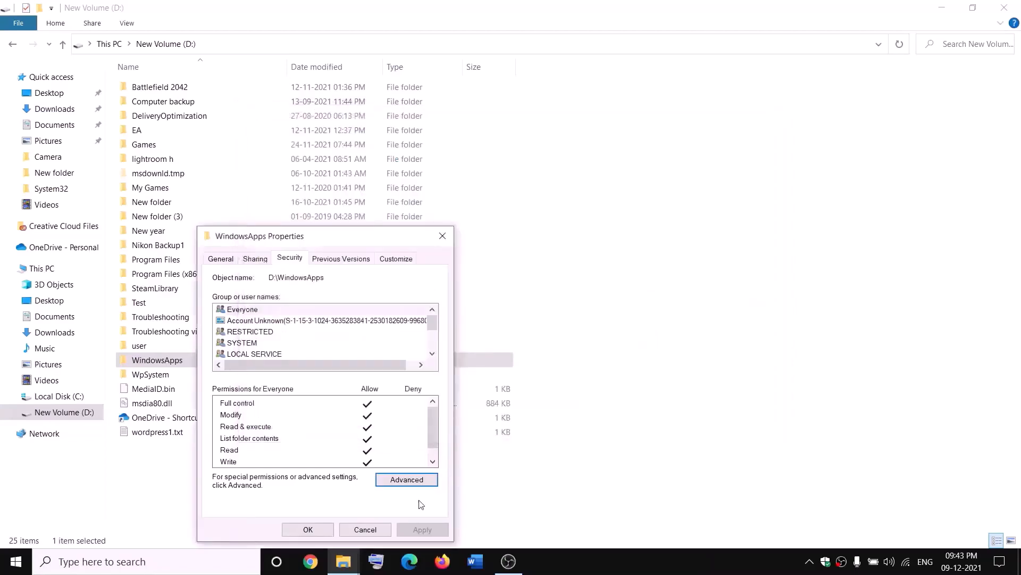
Reopen the WindowsApps folder's advanced security settings
{"action": "left_click", "coordinate": [318, 530]}
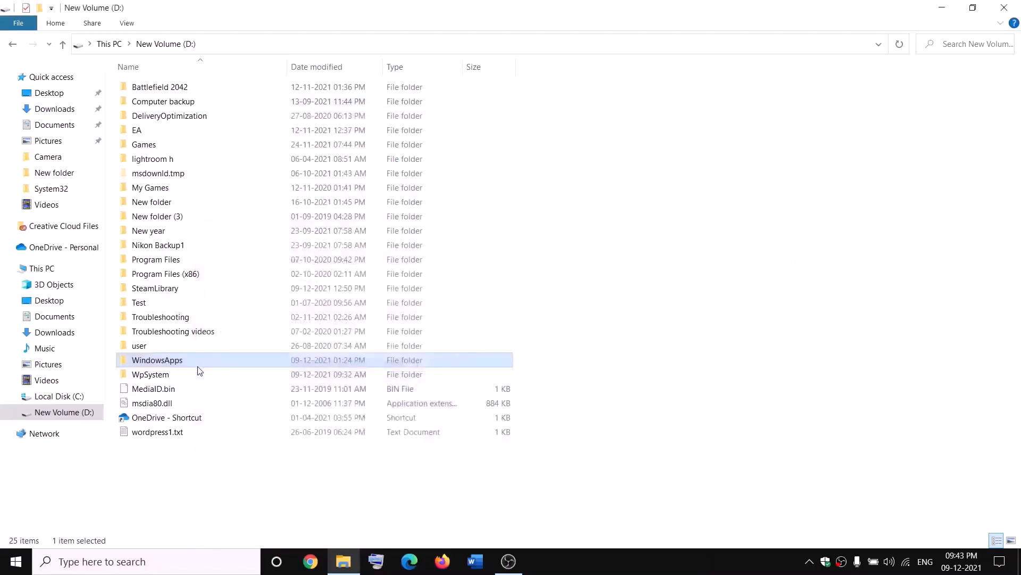
{"action": "right_click", "coordinate": [194, 366]}
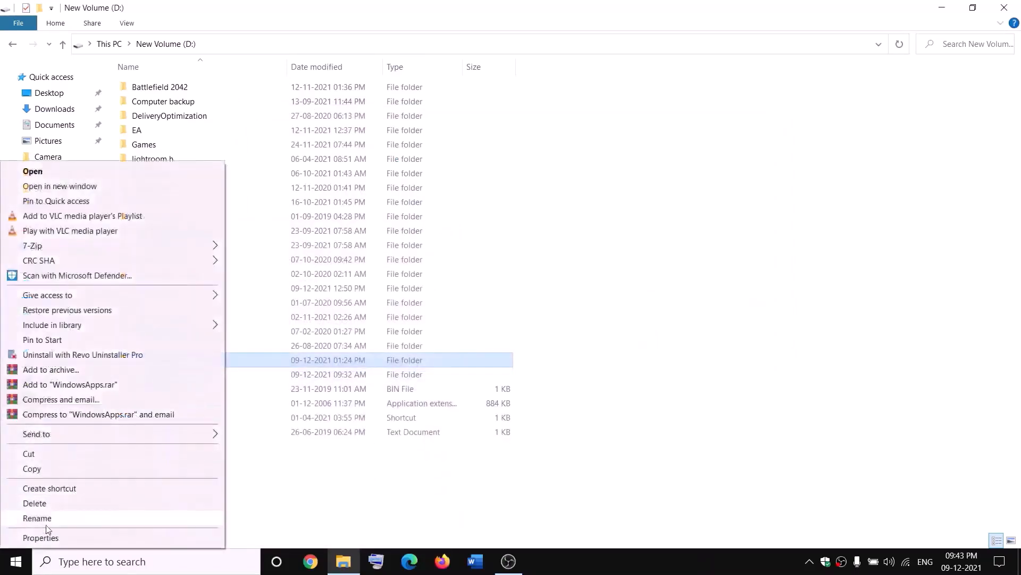
{"action": "left_click", "coordinate": [38, 541]}
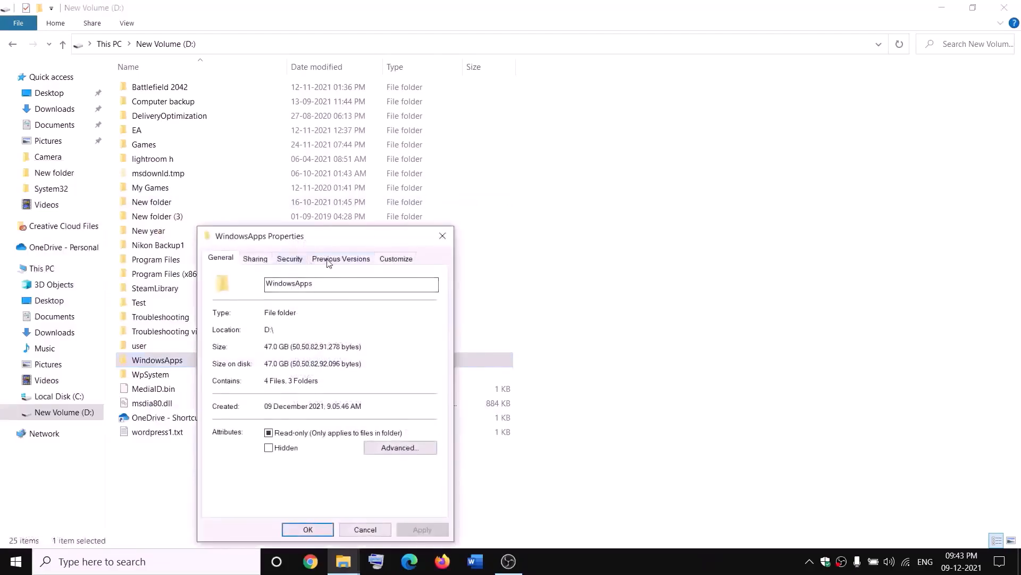
{"action": "left_click", "coordinate": [299, 260]}
{"action": "left_click", "coordinate": [434, 479]}
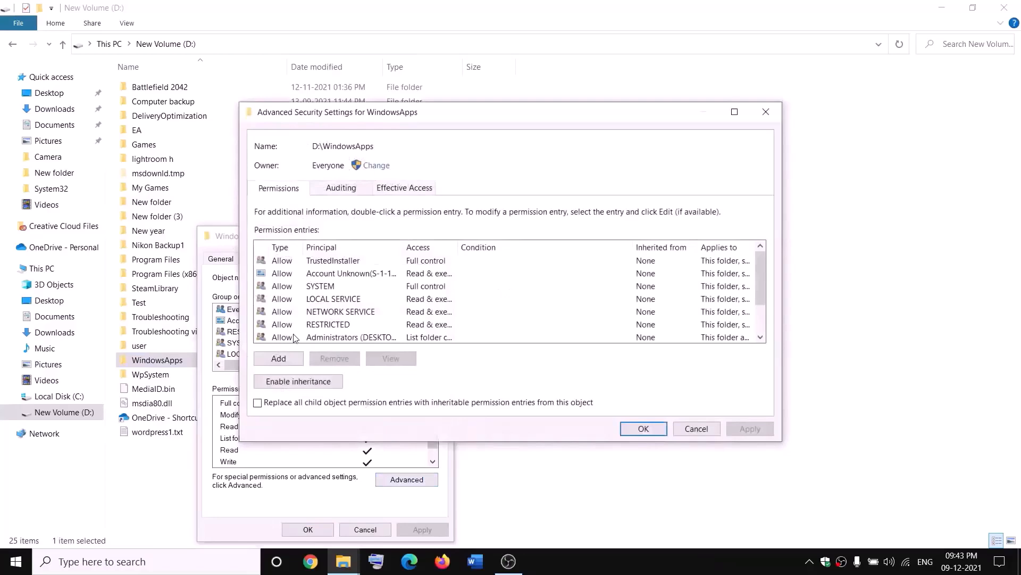
Add a Full control permission entry for Everyone and apply it
{"action": "left_click", "coordinate": [276, 359]}
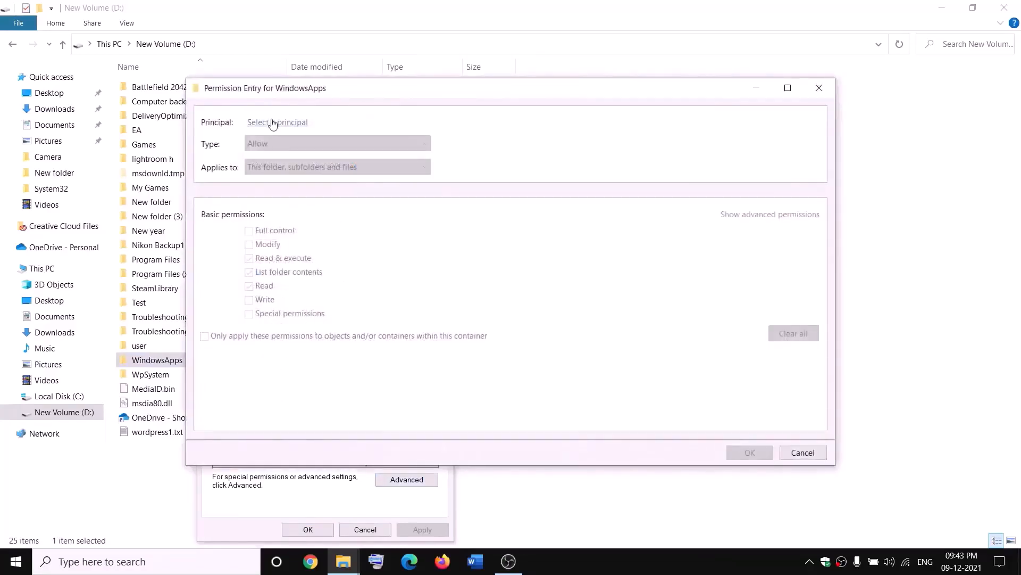
{"action": "left_click", "coordinate": [272, 123]}
{"action": "type", "text": "e"}
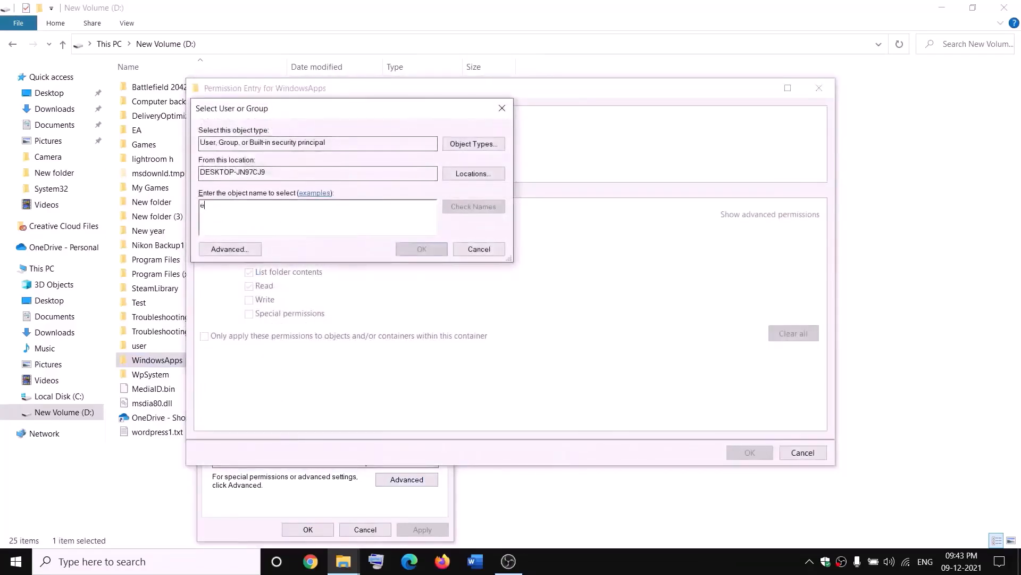
{"action": "type", "text": "veryone"}
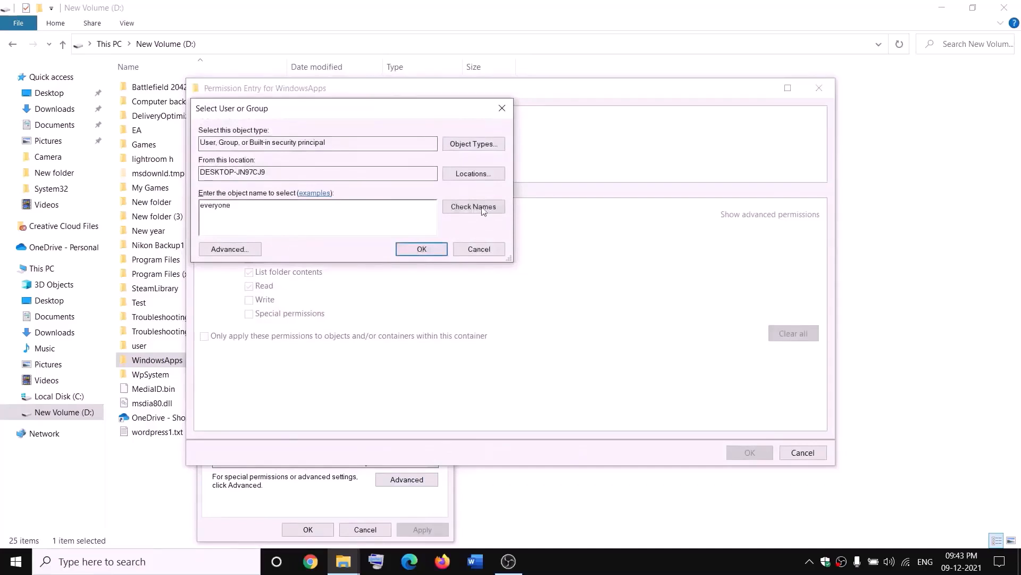
{"action": "left_click", "coordinate": [483, 211]}
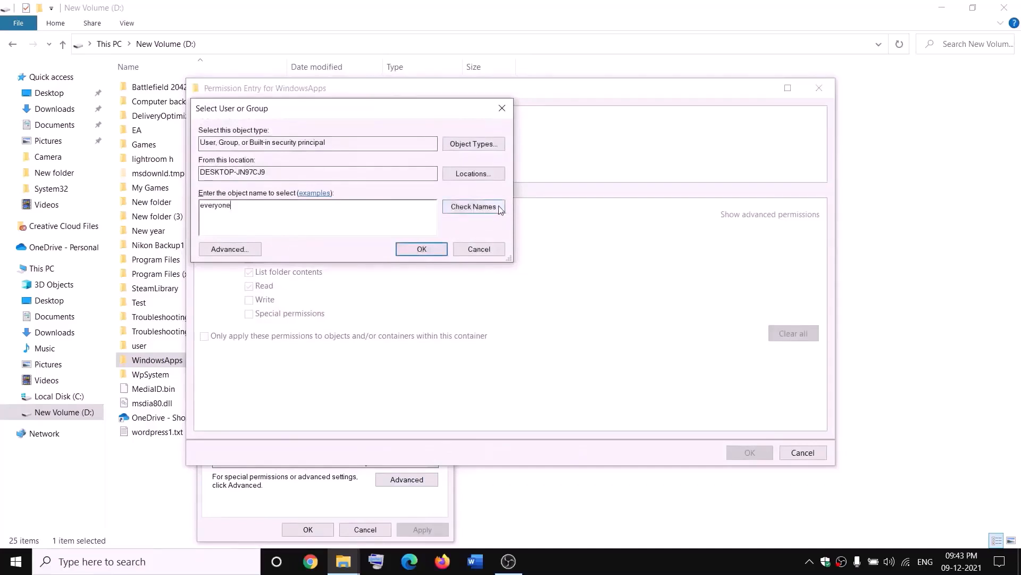
{"action": "left_click", "coordinate": [424, 250]}
{"action": "left_click", "coordinate": [251, 233]}
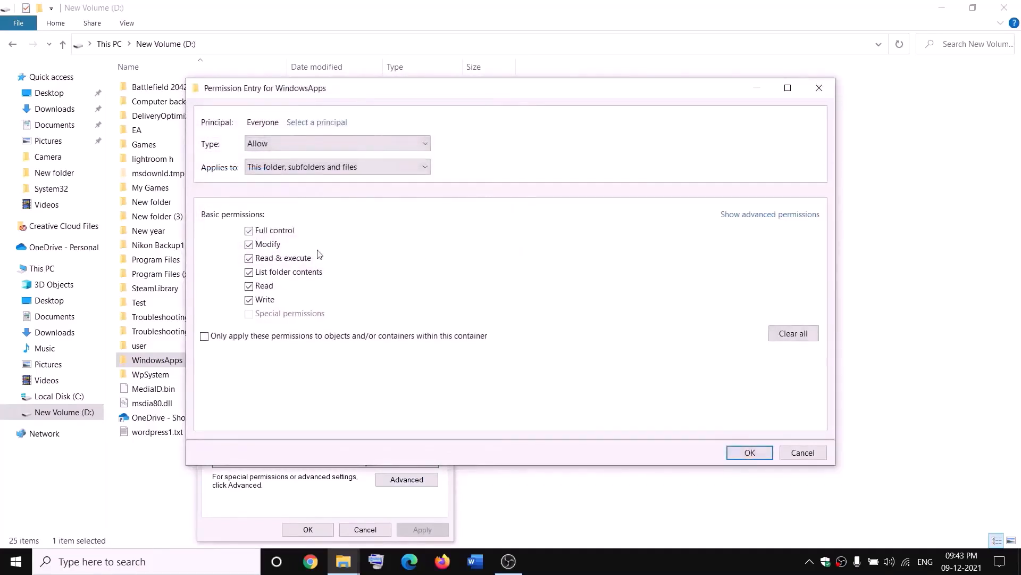
{"action": "left_click", "coordinate": [764, 450]}
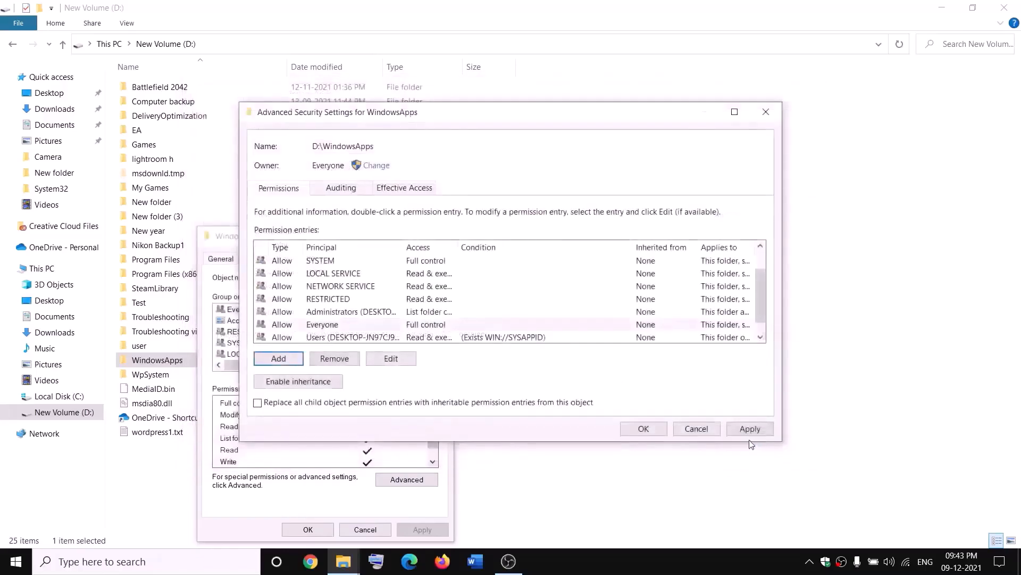
{"action": "left_click", "coordinate": [750, 430]}
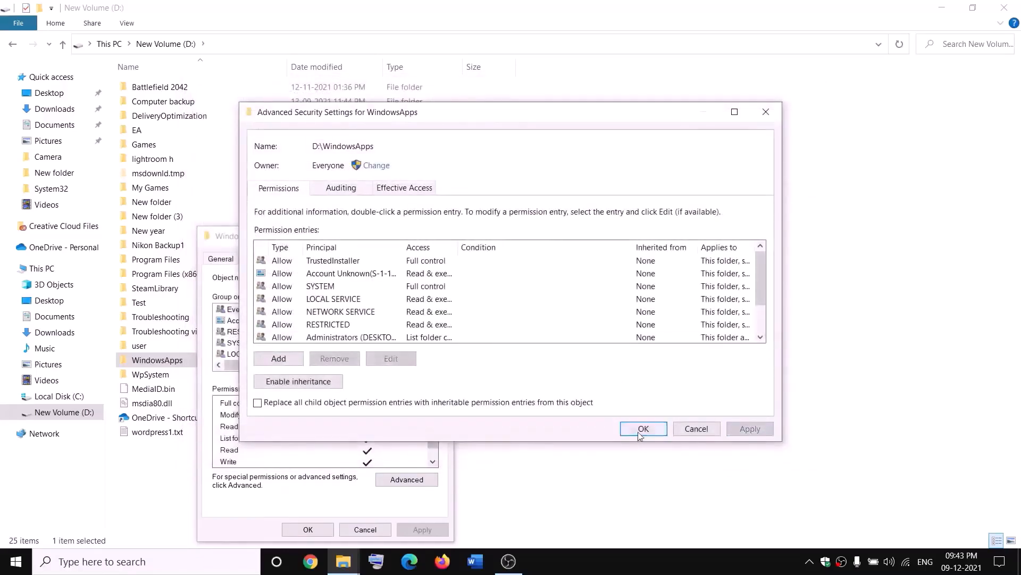
{"action": "left_click", "coordinate": [643, 429]}
{"action": "left_click", "coordinate": [307, 529]}
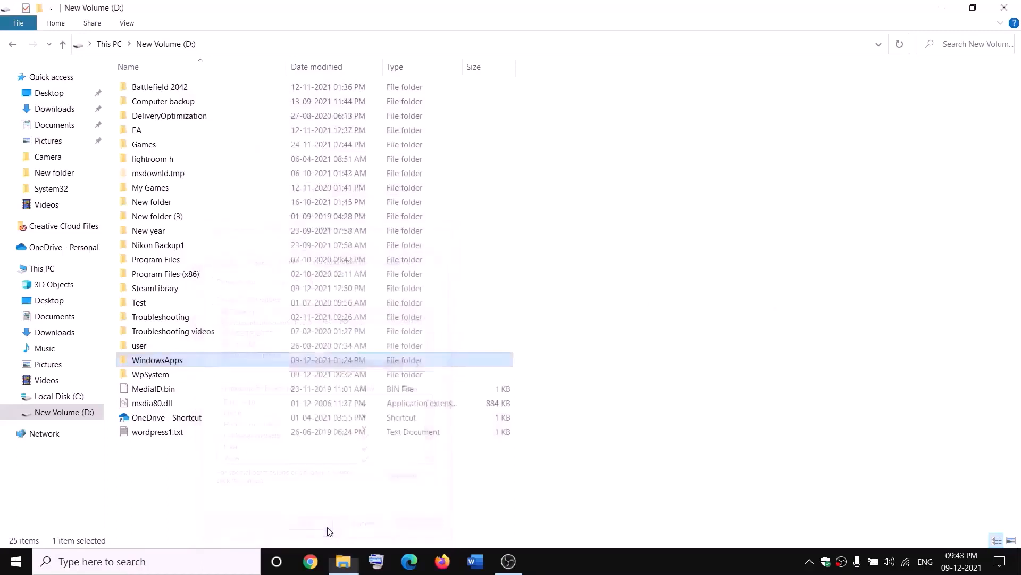
Append '.old' to the WindowsApps folder name, making it WindowsApps.old
{"action": "right_click", "coordinate": [195, 365]}
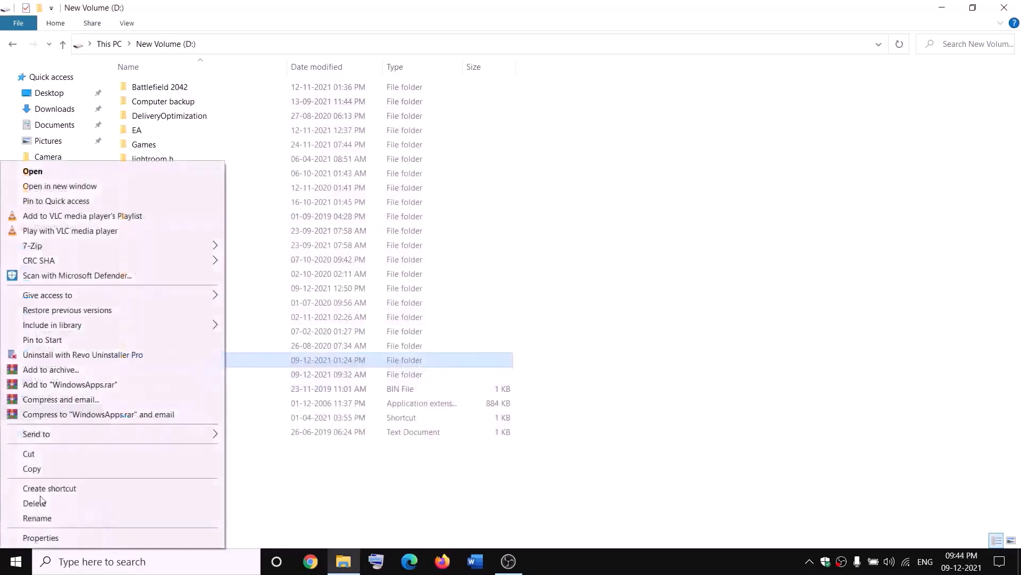
{"action": "left_click", "coordinate": [33, 518]}
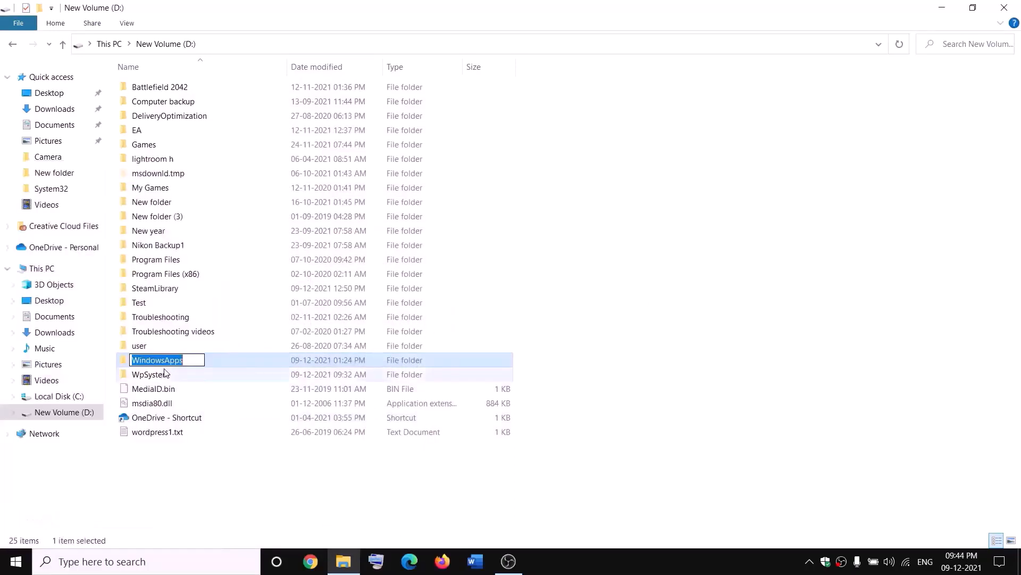
{"action": "left_click", "coordinate": [191, 358]}
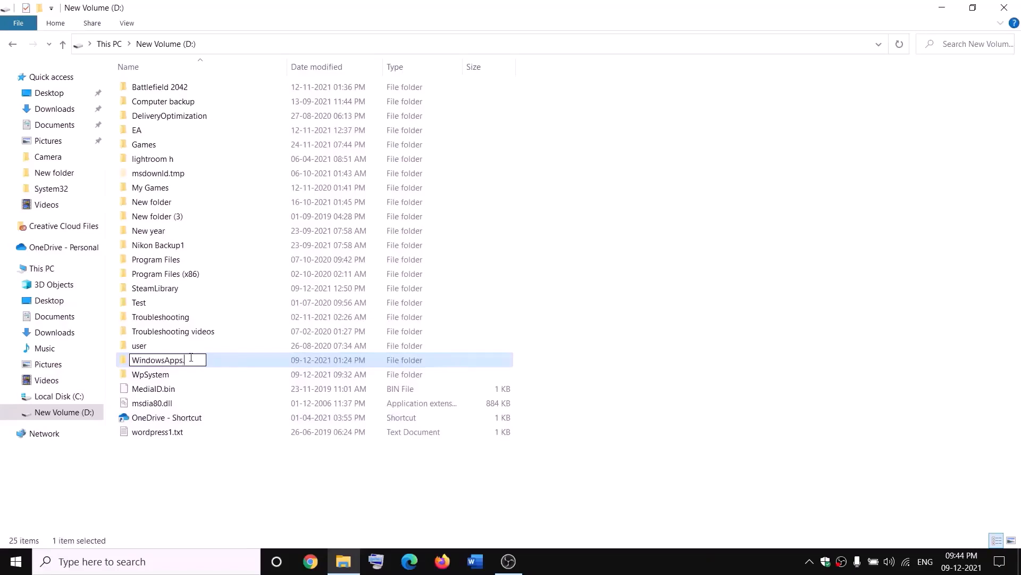
{"action": "type", "text": ".old"}
{"action": "left_click", "coordinate": [233, 464]}
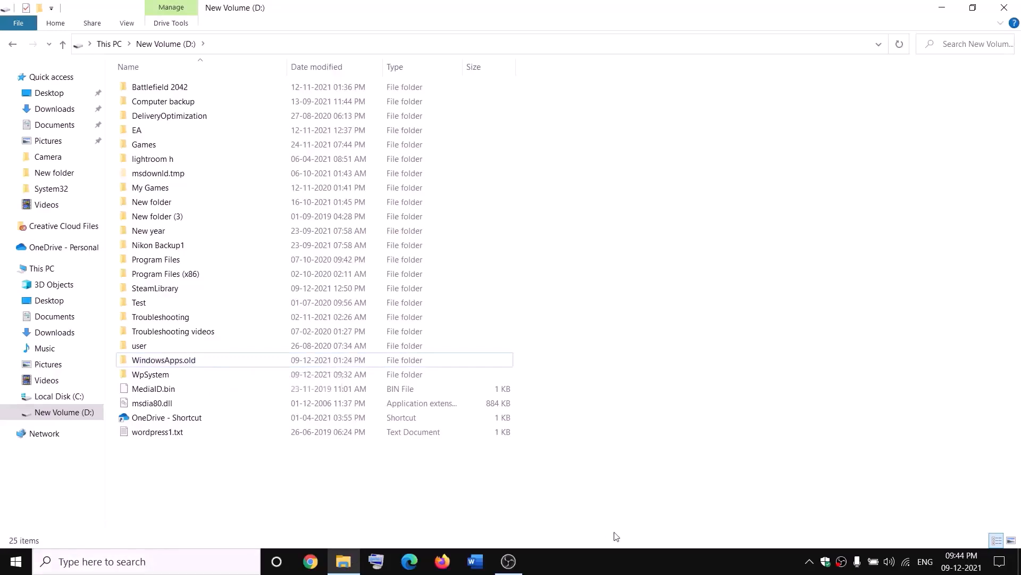
End the Gaming Services process in Task Manager
{"action": "right_click", "coordinate": [16, 562]}
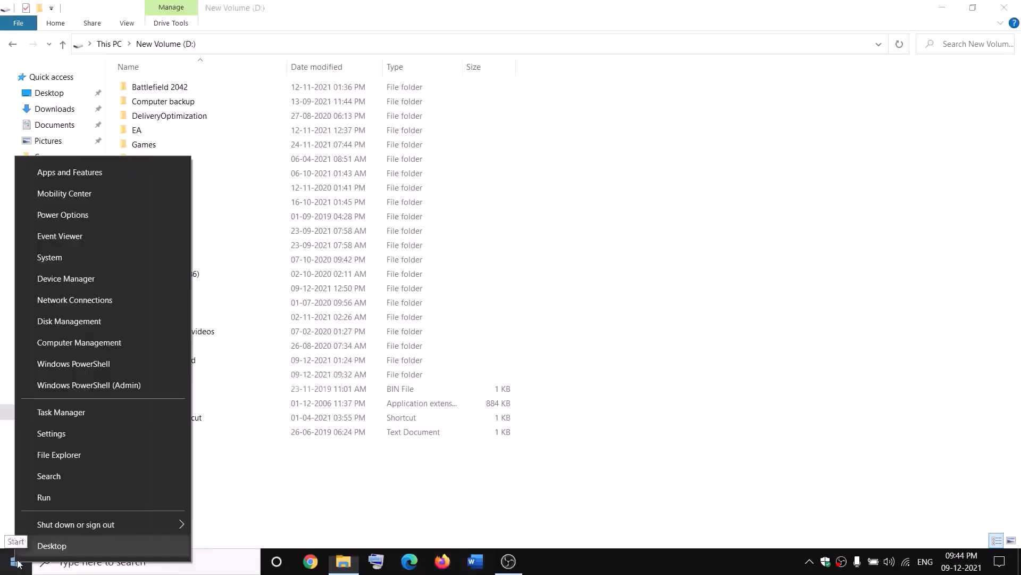
{"action": "left_click", "coordinate": [57, 412]}
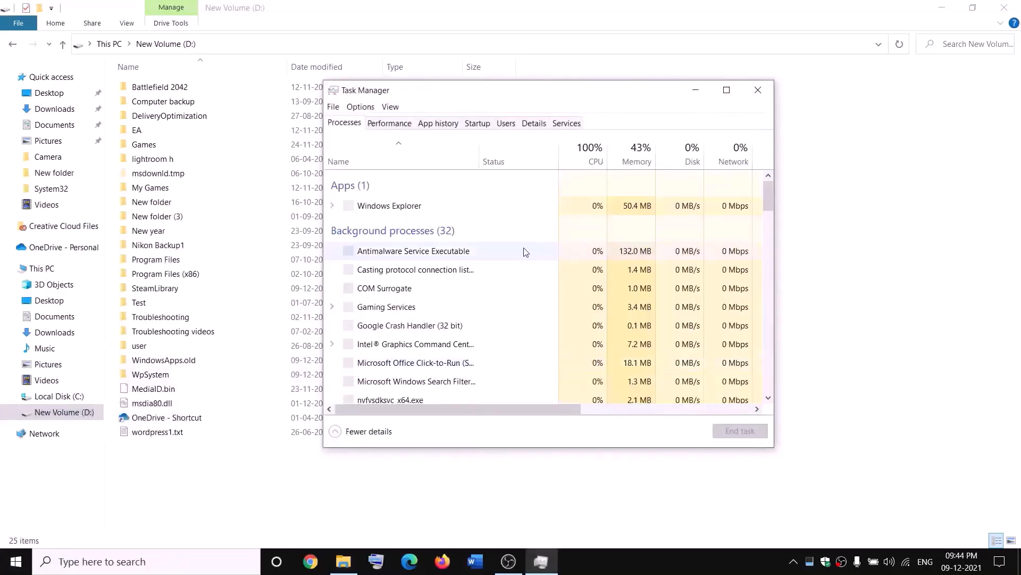
{"action": "scroll", "coordinate": [465, 301], "scroll_direction": "down", "scroll_amount": 2}
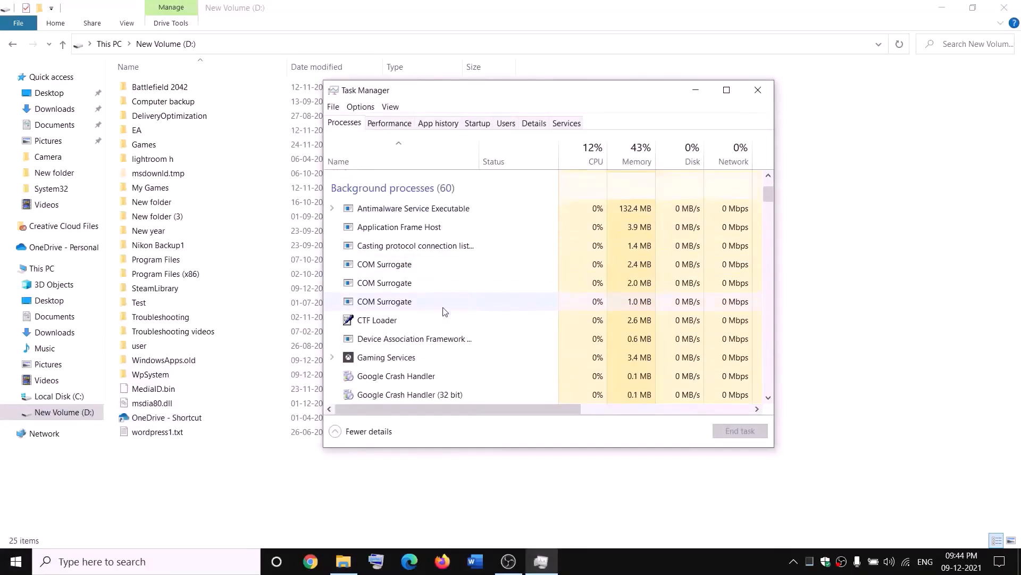
{"action": "right_click", "coordinate": [371, 361]}
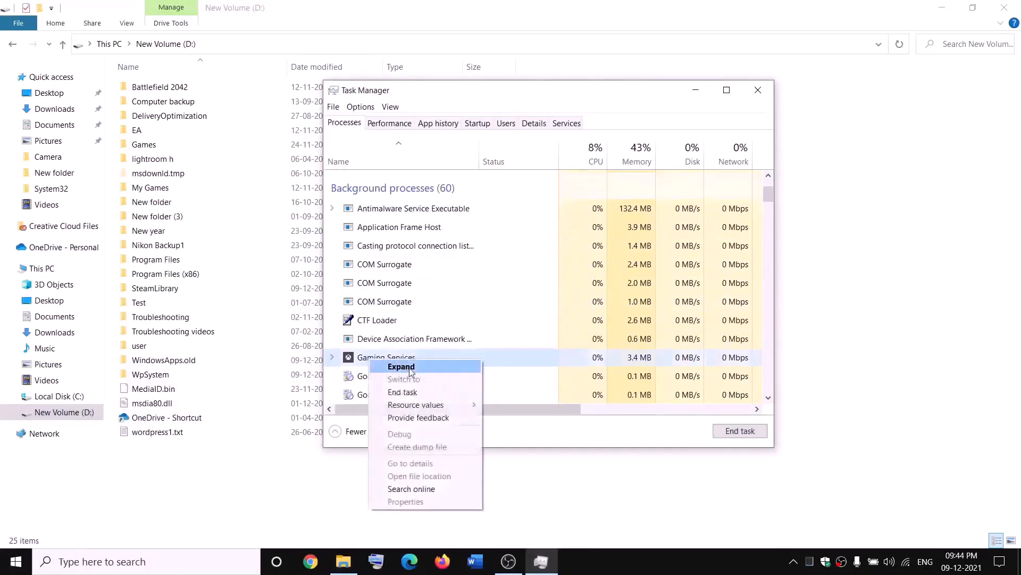
{"action": "left_click", "coordinate": [409, 395]}
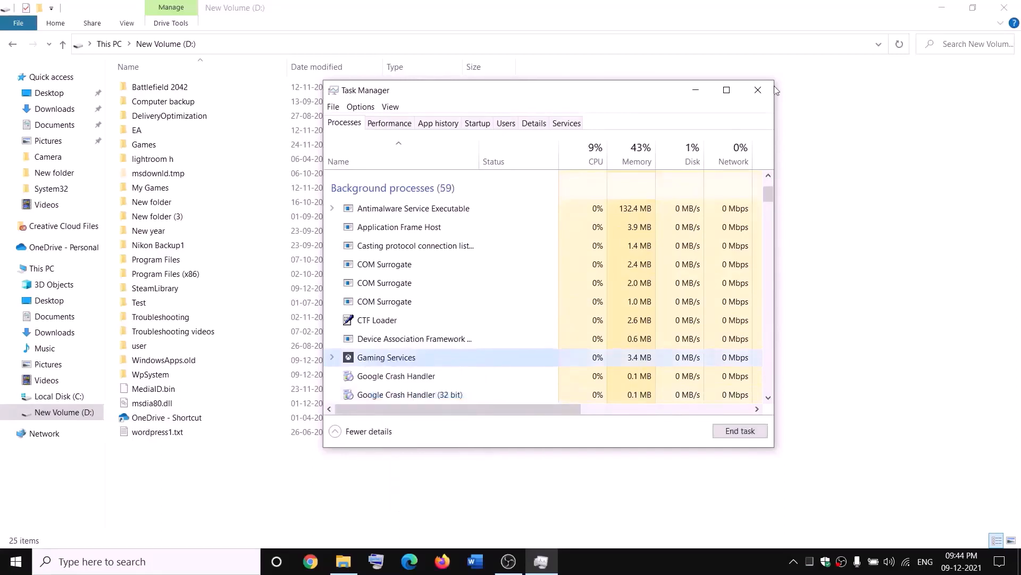
{"action": "left_click", "coordinate": [758, 90]}
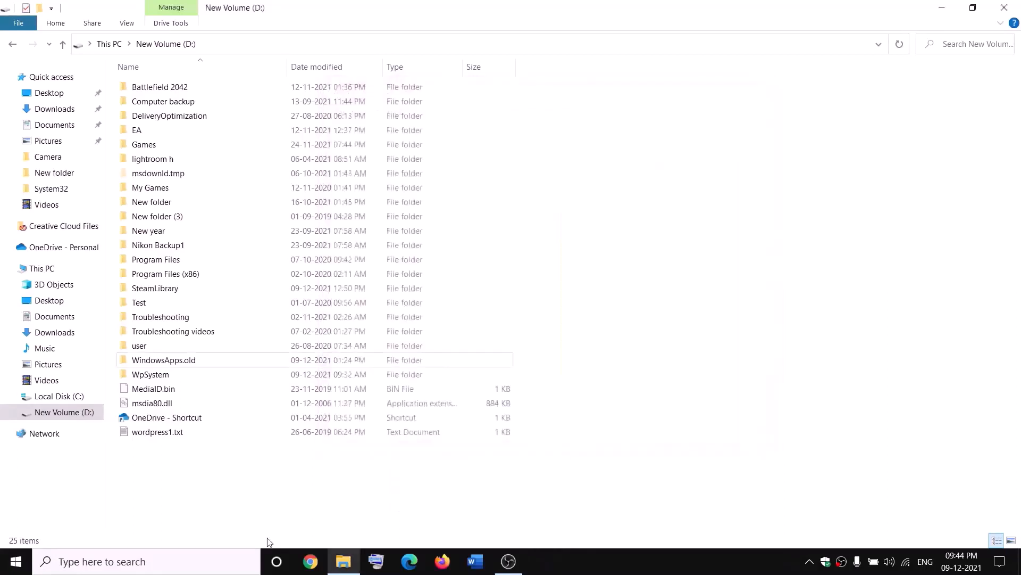
Launch the Services app and jump to the Gaming Services entries
{"action": "left_click", "coordinate": [226, 565]}
{"action": "type", "text": "services"}
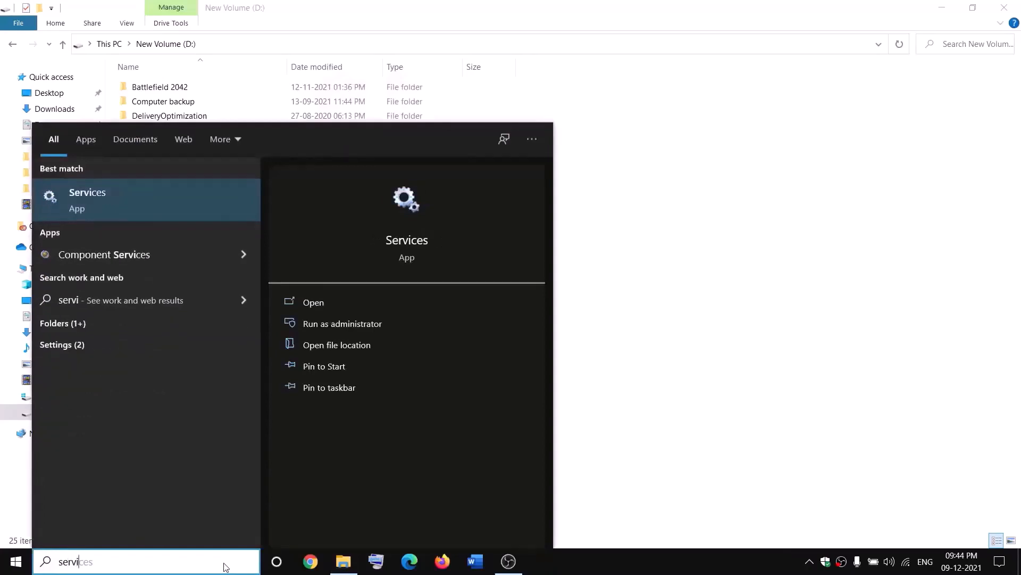
{"action": "key", "text": "Return"}
{"action": "left_click", "coordinate": [436, 282]}
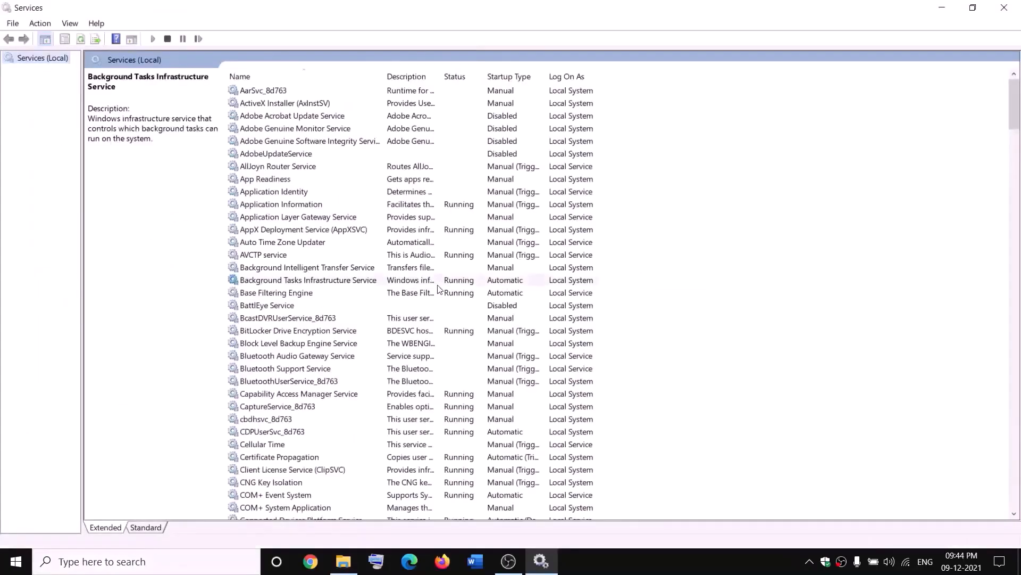
{"action": "key", "text": "g"}
{"action": "left_click", "coordinate": [447, 140]}
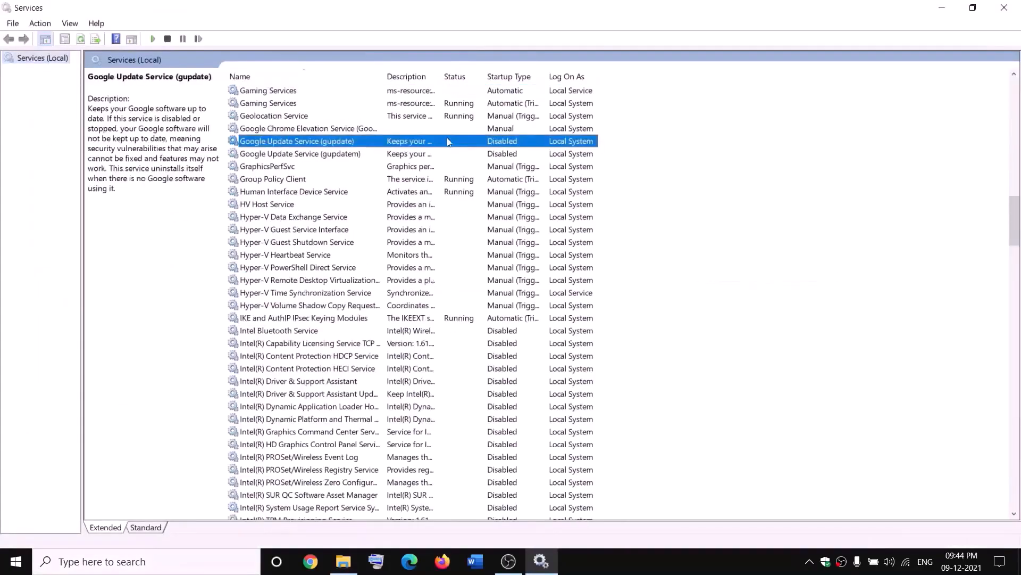
Stop both Gaming Services entries in Services
{"action": "left_click", "coordinate": [424, 91]}
{"action": "right_click", "coordinate": [424, 92]}
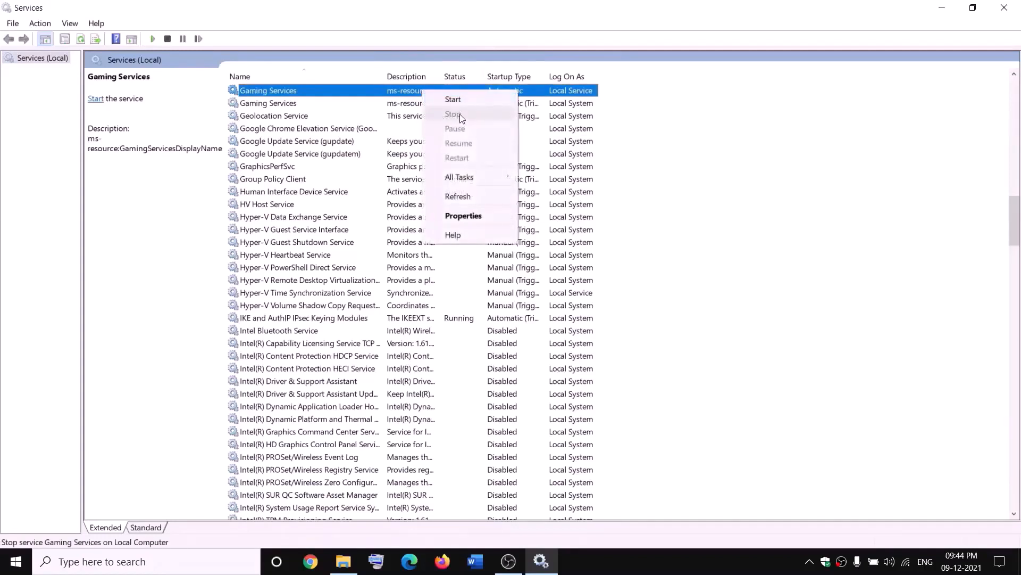
{"action": "left_click", "coordinate": [456, 101]}
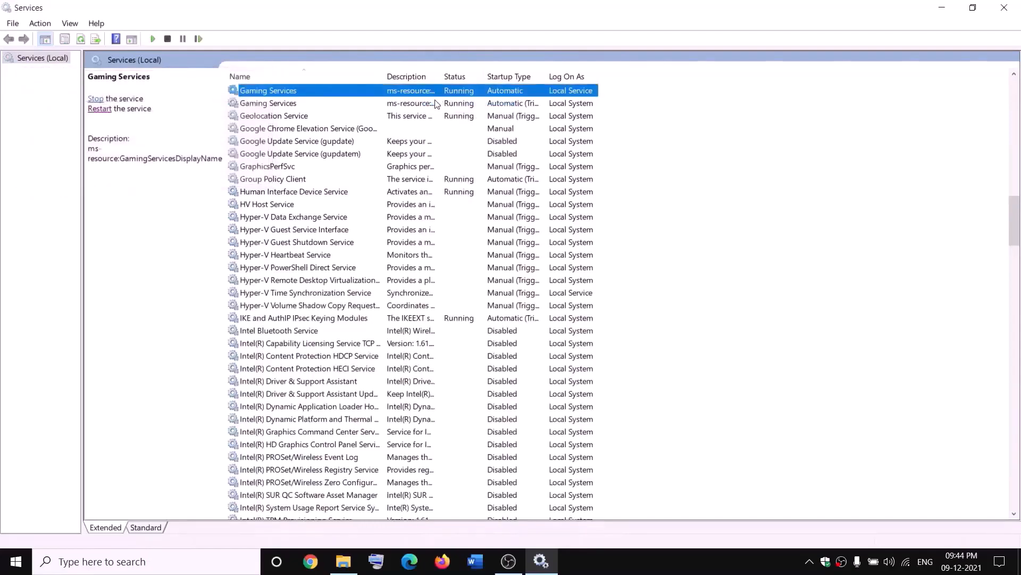
{"action": "right_click", "coordinate": [416, 93]}
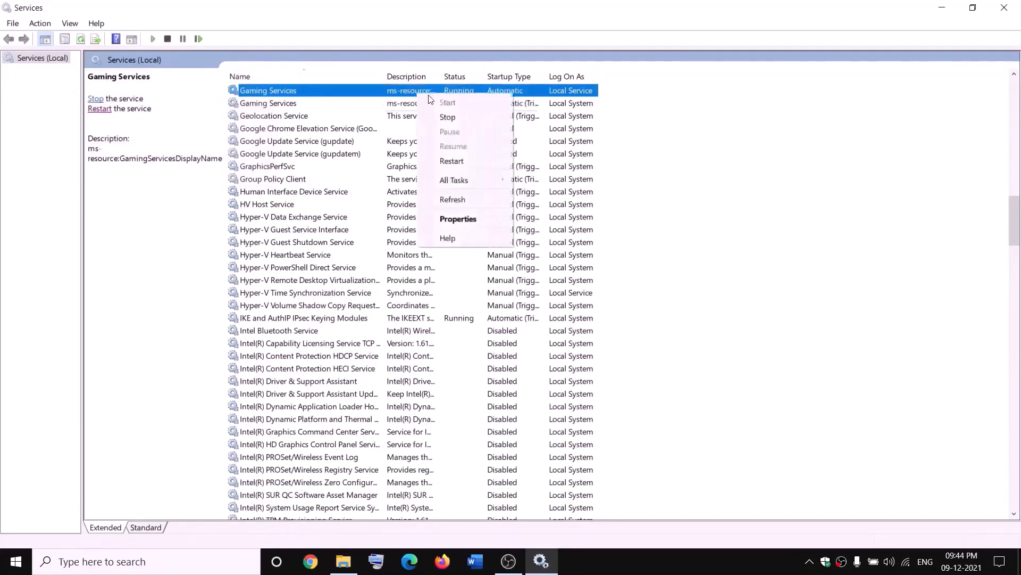
{"action": "left_click", "coordinate": [447, 115]}
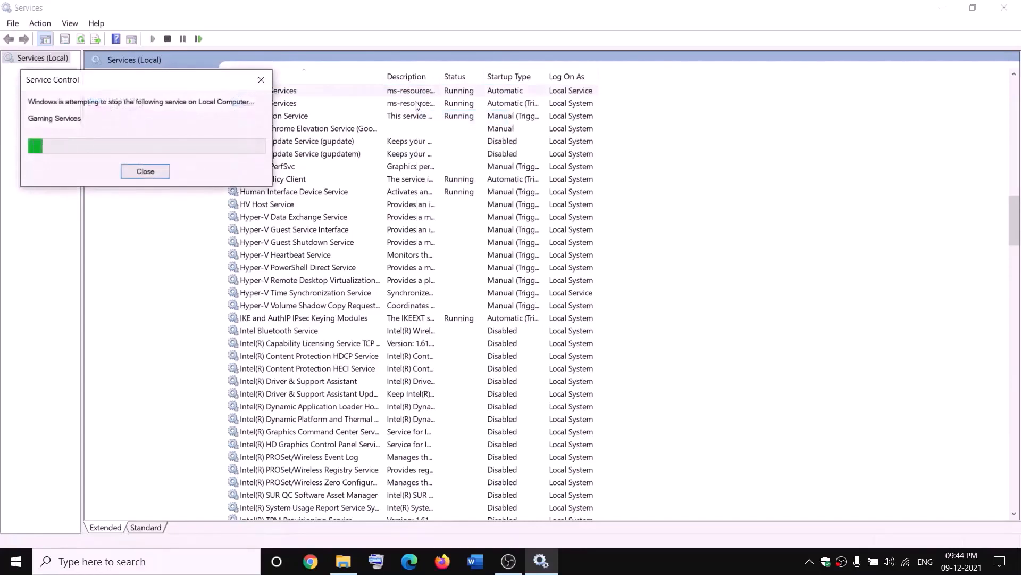
{"action": "left_click", "coordinate": [417, 104]}
{"action": "right_click", "coordinate": [428, 104]}
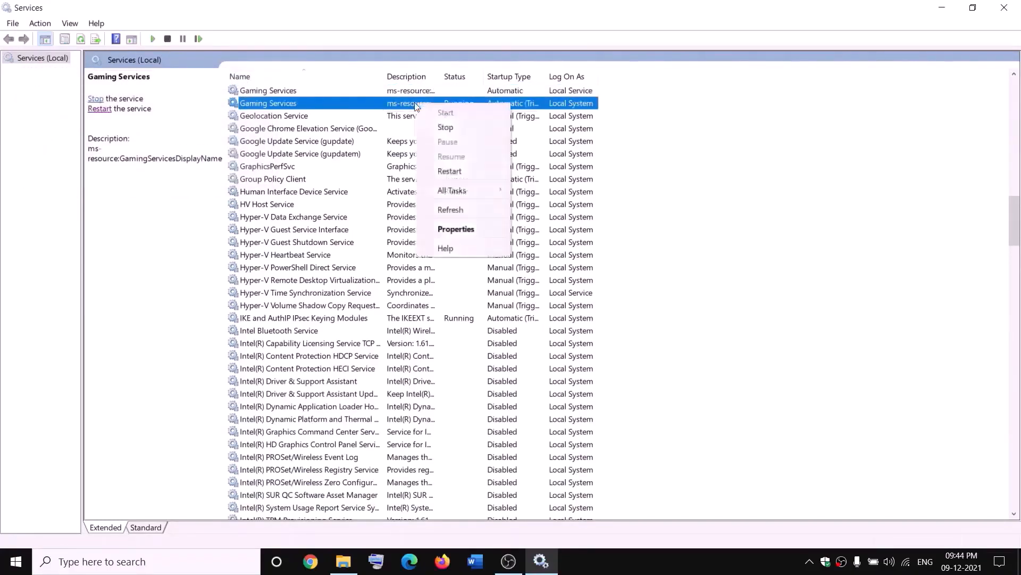
{"action": "left_click", "coordinate": [465, 127]}
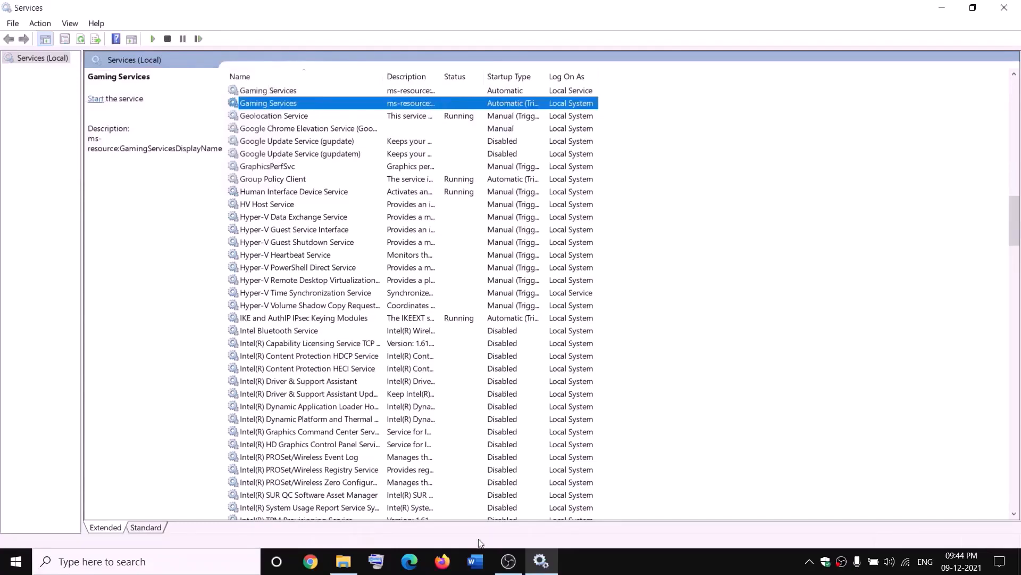
Start both Gaming Services entries again
{"action": "left_click", "coordinate": [349, 565]}
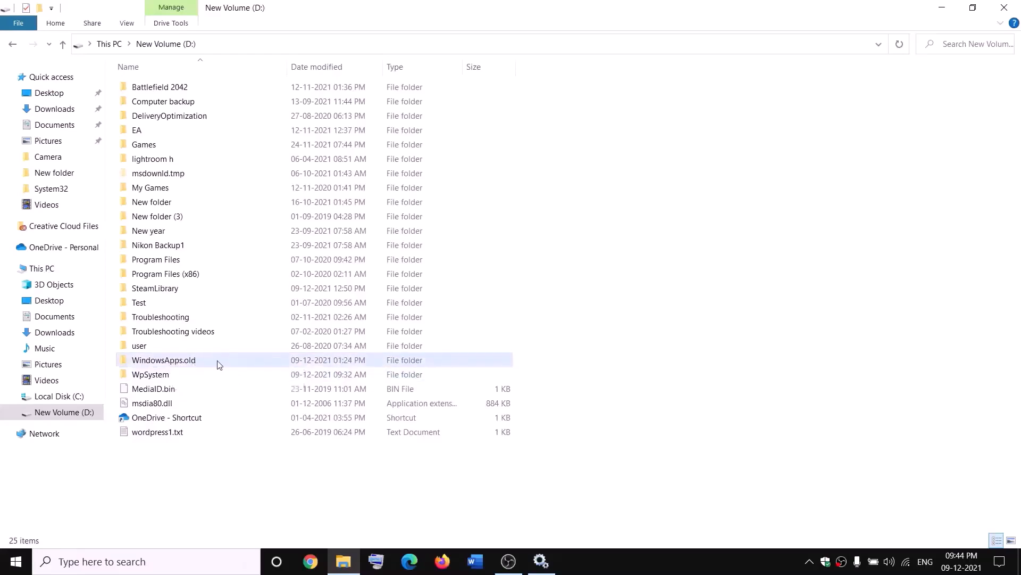
{"action": "key", "text": "alt+Tab"}
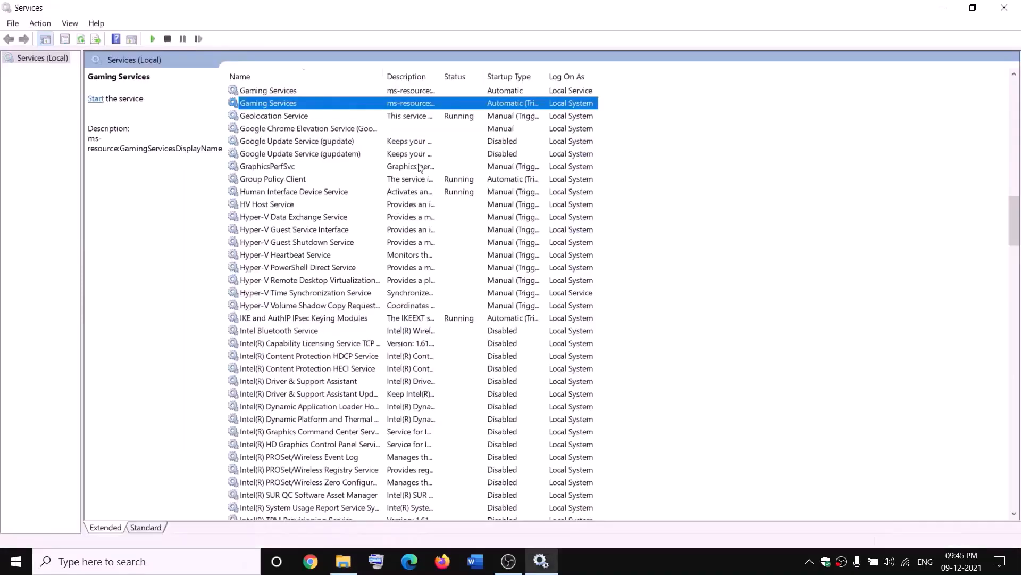
{"action": "left_click", "coordinate": [376, 92]}
{"action": "right_click", "coordinate": [378, 91]}
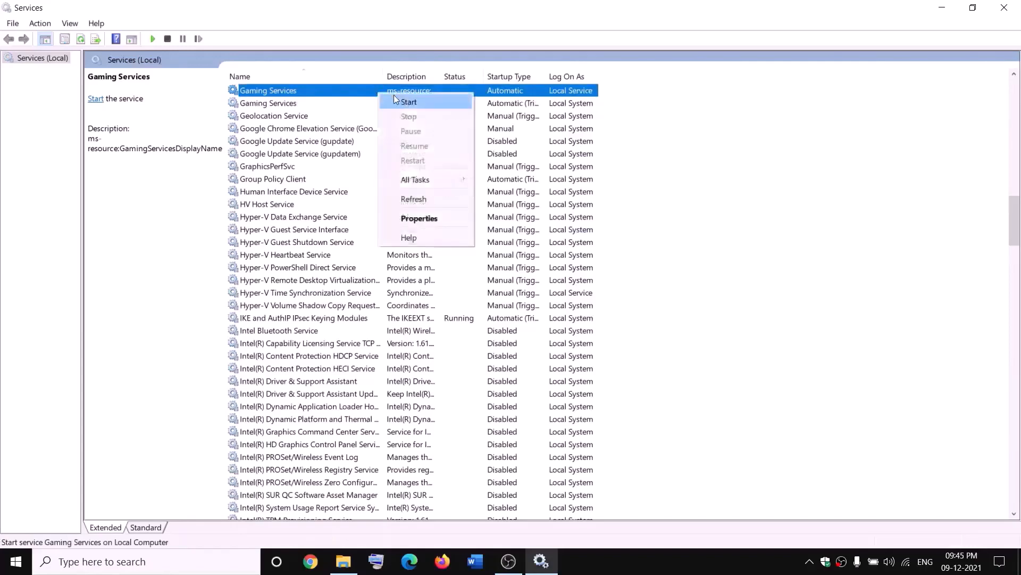
{"action": "left_click", "coordinate": [396, 102]}
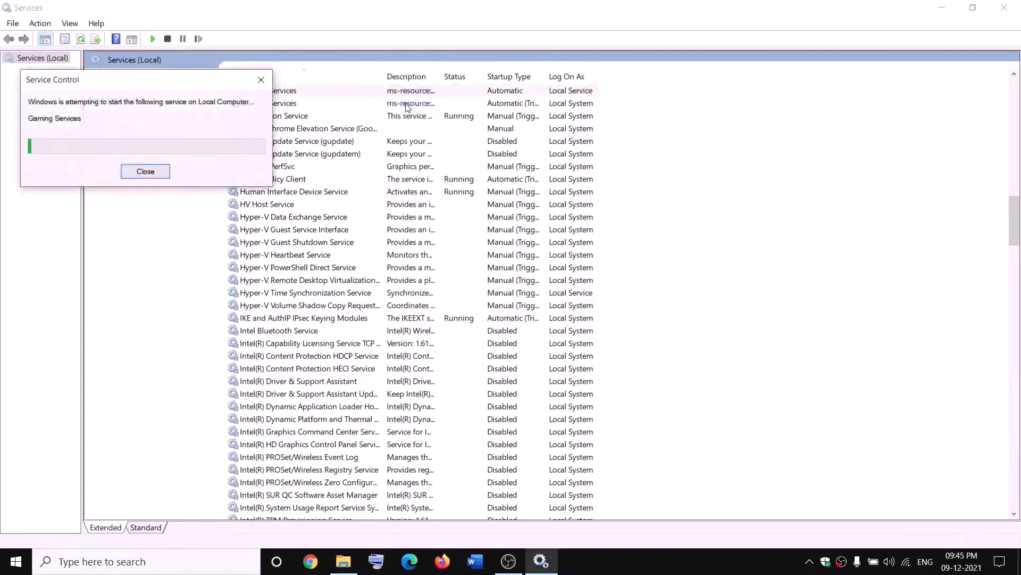
{"action": "left_click", "coordinate": [412, 105]}
{"action": "right_click", "coordinate": [432, 104]}
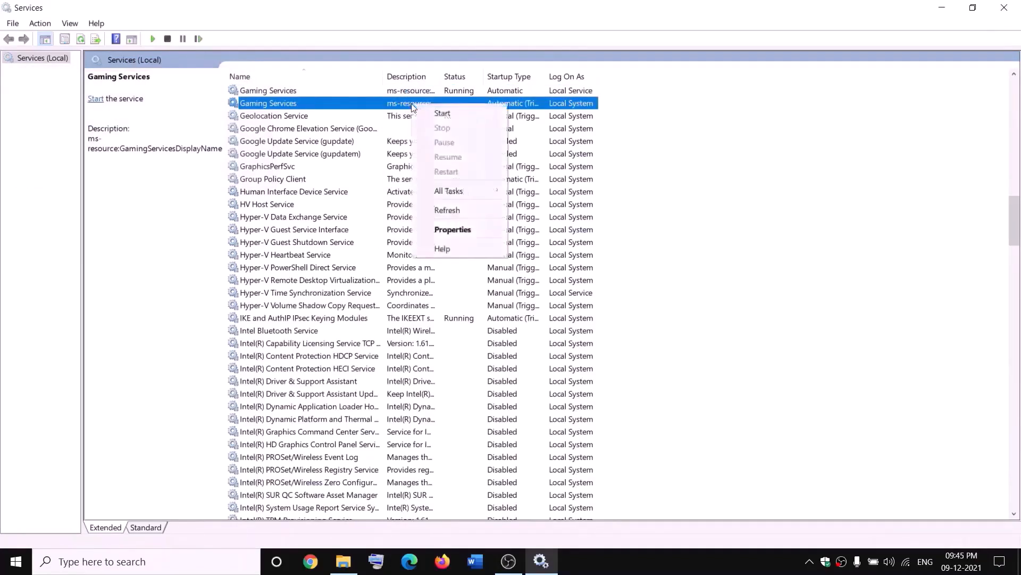
{"action": "left_click", "coordinate": [434, 115]}
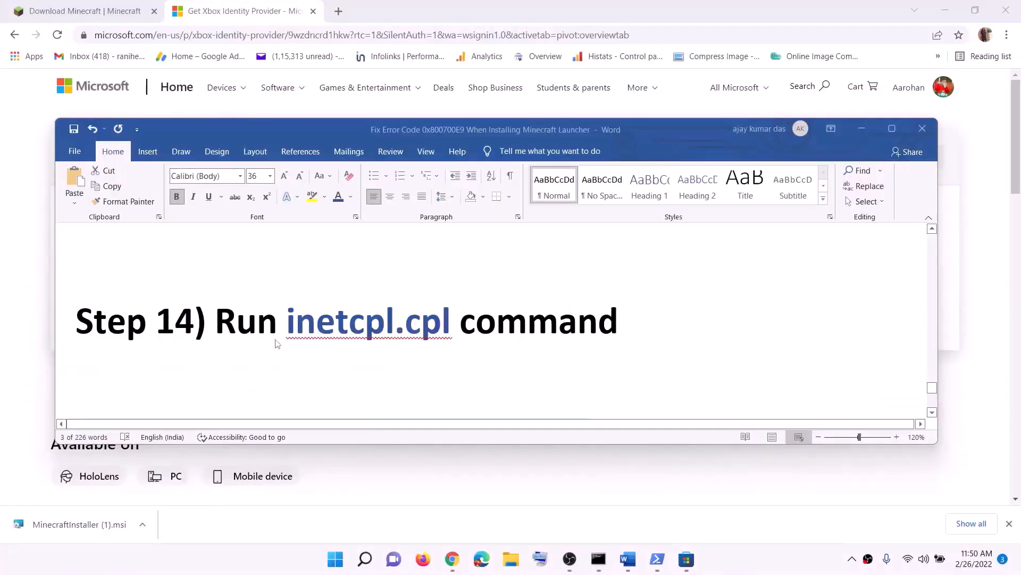
Copy inetcpl.cpl from the Word notes and run it to open Internet Properties
{"action": "left_click", "coordinate": [255, 330]}
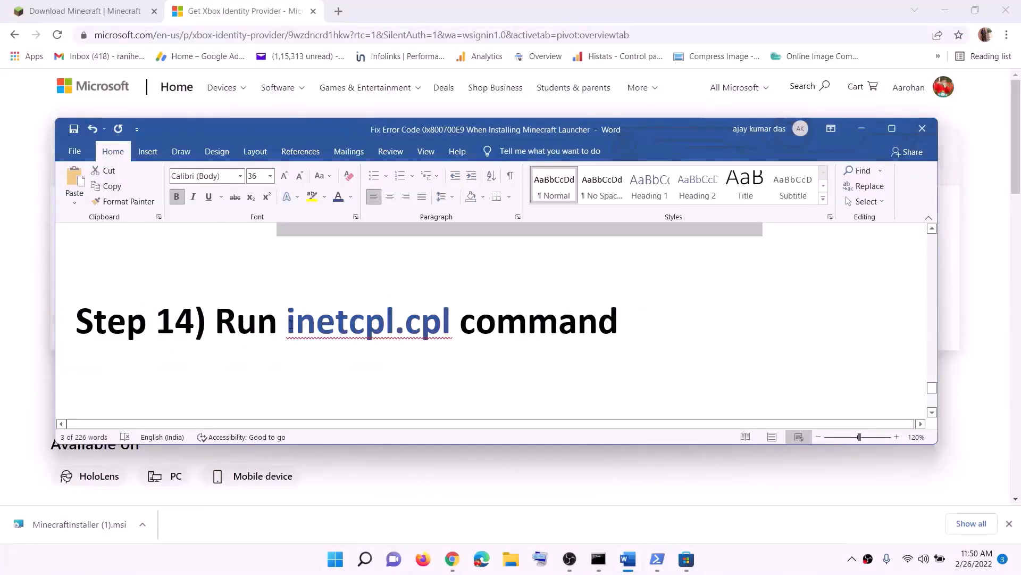
{"action": "left_click_drag", "start_coordinate": [290, 323], "coordinate": [454, 320]}
{"action": "key", "text": "ctrl+c"}
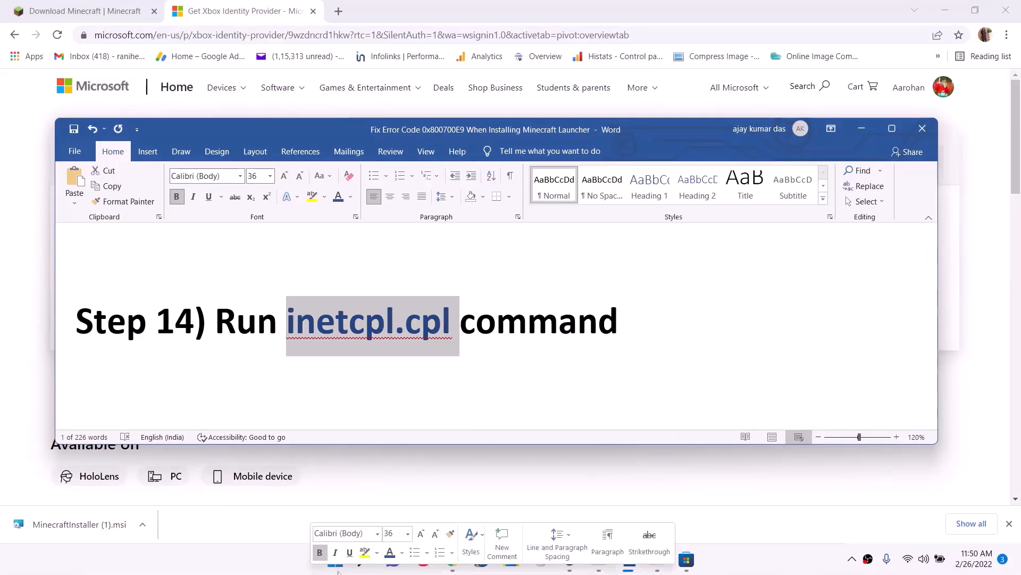
{"action": "left_click", "coordinate": [338, 566]}
{"action": "key", "text": "ctrl+v"}
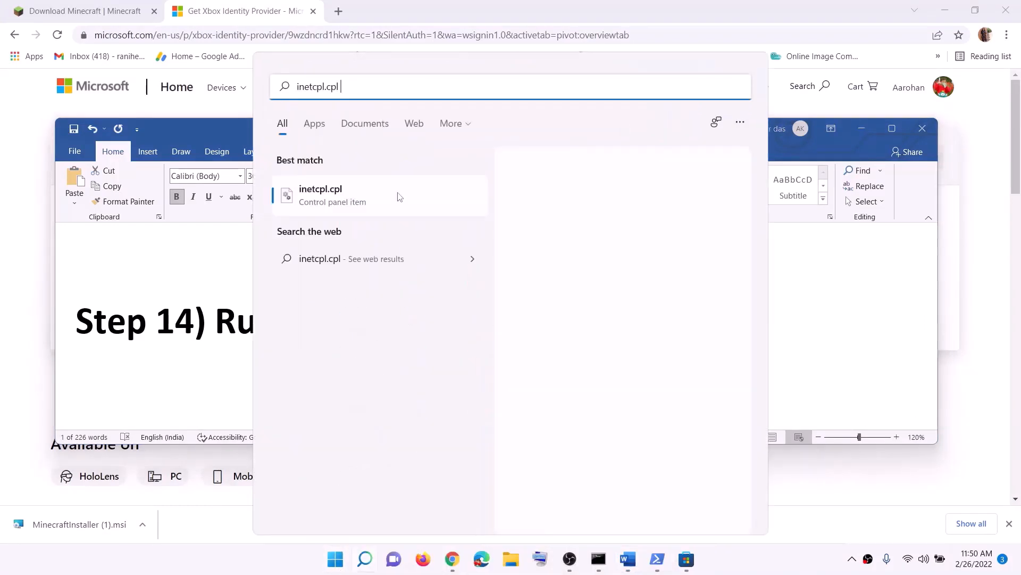
{"action": "left_click", "coordinate": [333, 207]}
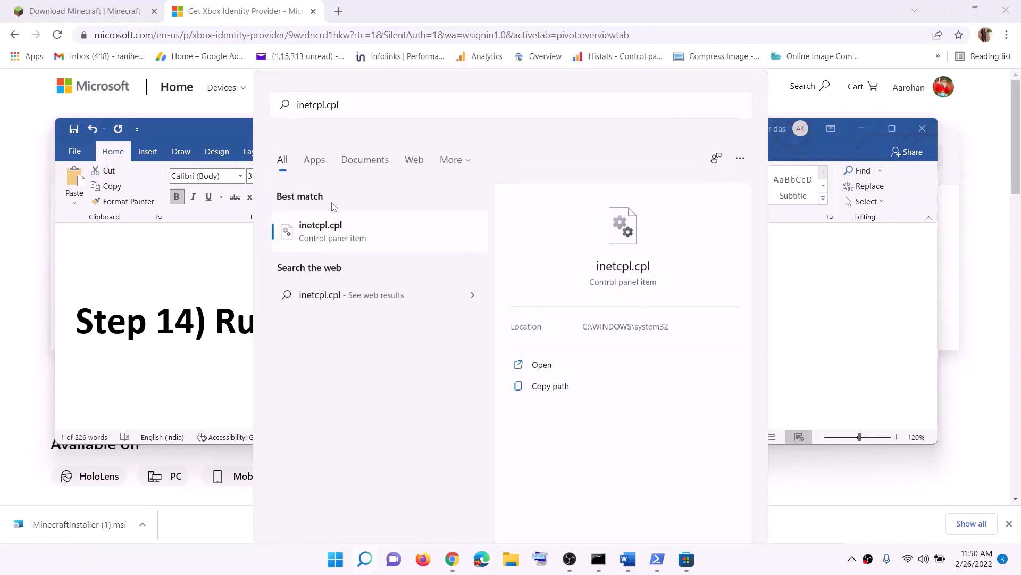
Check on the Advanced tab that TLS 1.0, 1.1, 1.2 and 1.3 are enabled
{"action": "left_click_drag", "start_coordinate": [185, 32], "coordinate": [533, 103]}
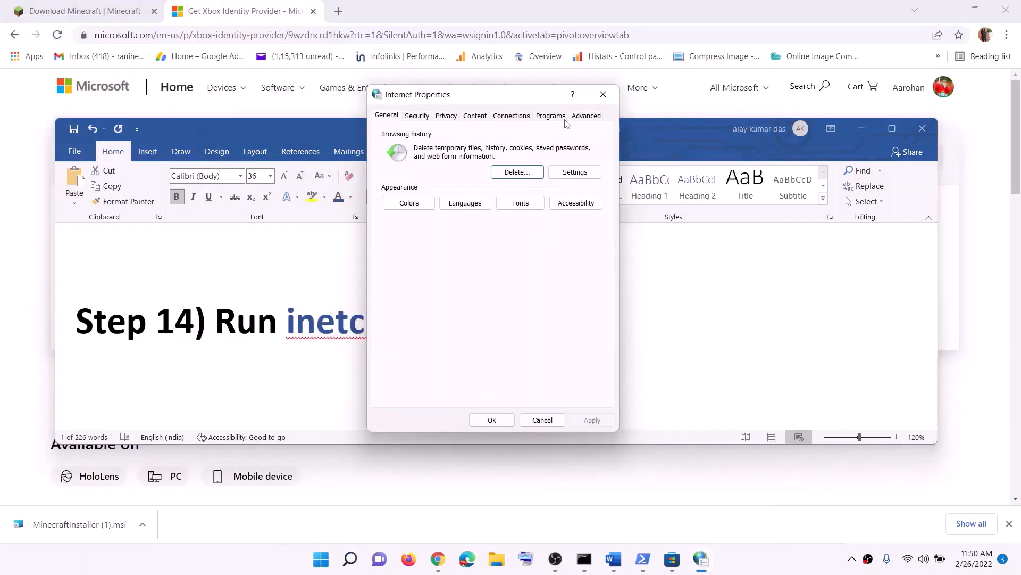
{"action": "left_click", "coordinate": [580, 117]}
{"action": "scroll", "coordinate": [492, 255], "scroll_direction": "down", "scroll_amount": 10}
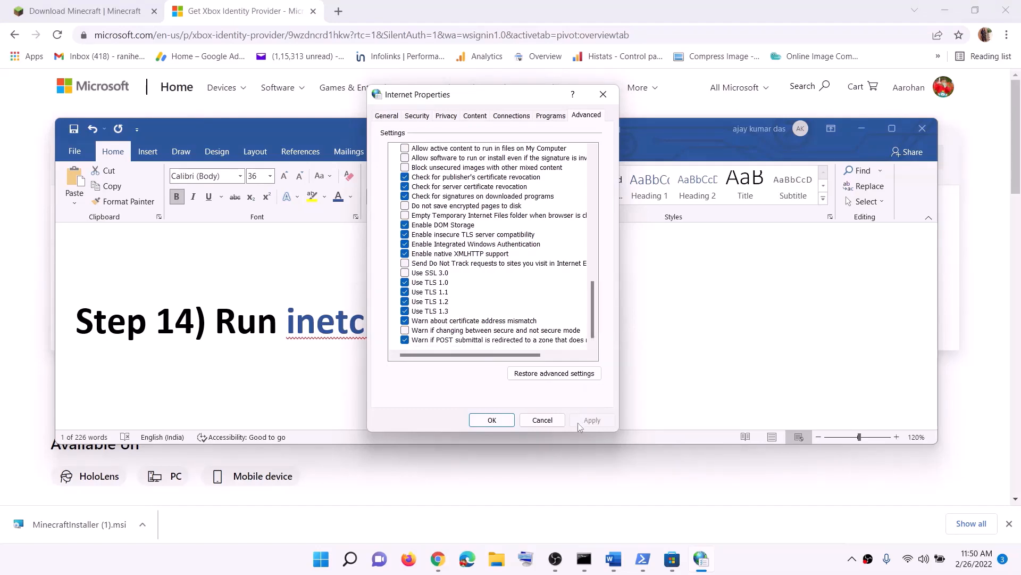
Apply the Internet Properties changes and scroll the Word guide to Step 15, updating Windows via the media creation tool
{"action": "left_click", "coordinate": [488, 420]}
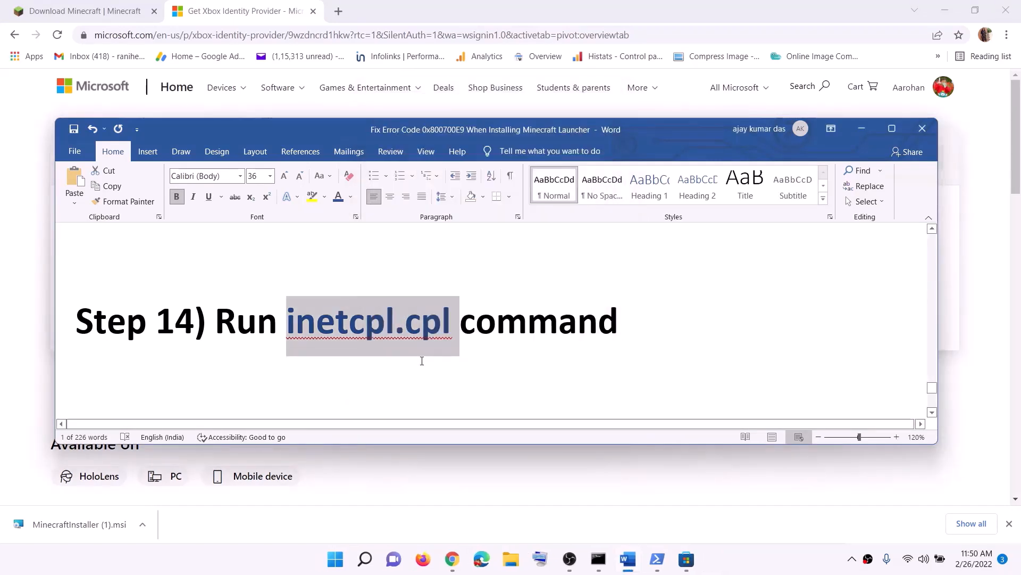
{"action": "scroll", "coordinate": [313, 347], "scroll_direction": "down", "scroll_amount": 3}
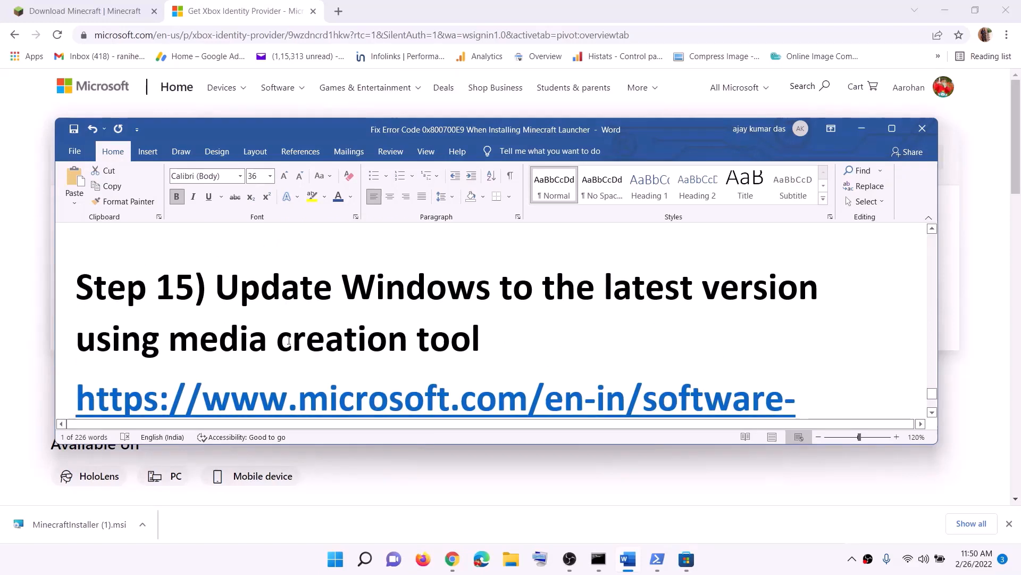
{"action": "left_click_drag", "start_coordinate": [215, 290], "coordinate": [441, 342]}
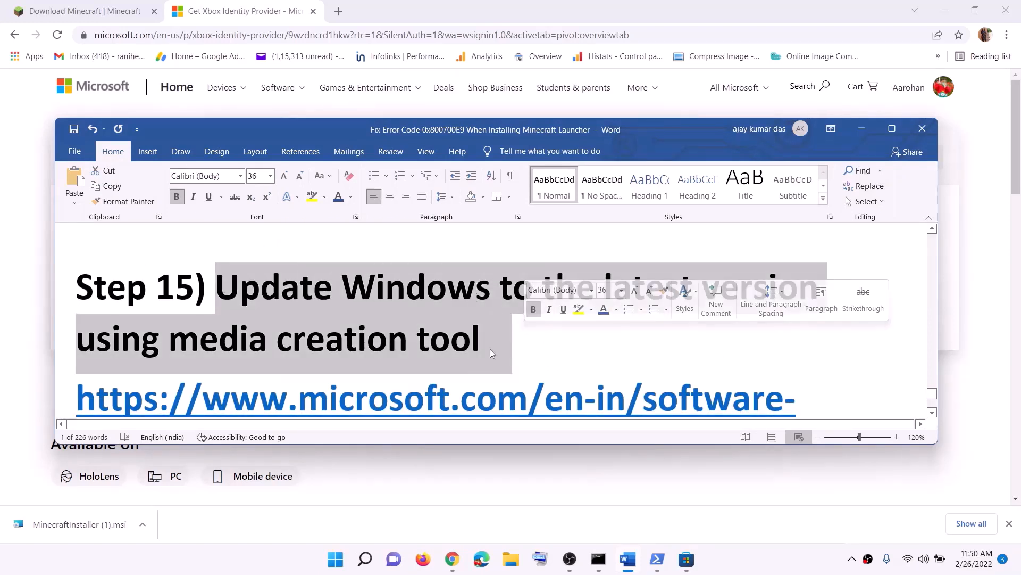
{"action": "left_click", "coordinate": [121, 350]}
{"action": "scroll", "coordinate": [121, 349], "scroll_direction": "down", "scroll_amount": 3}
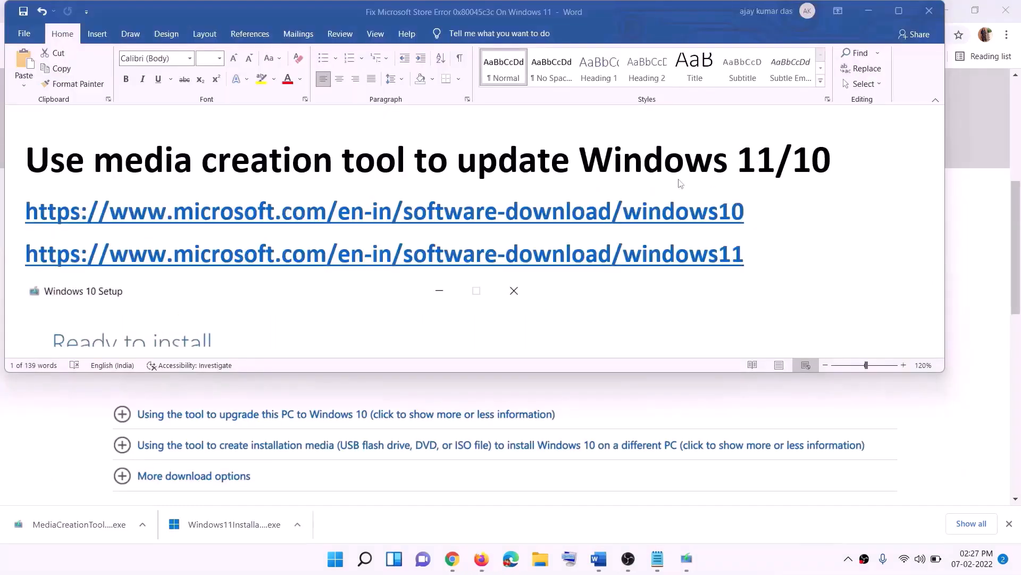
Locate the Windows 10 and Windows 11 download links in Word, then return to the Windows 10 Setup window
{"action": "left_click", "coordinate": [754, 212]}
{"action": "triple_click", "coordinate": [758, 213]}
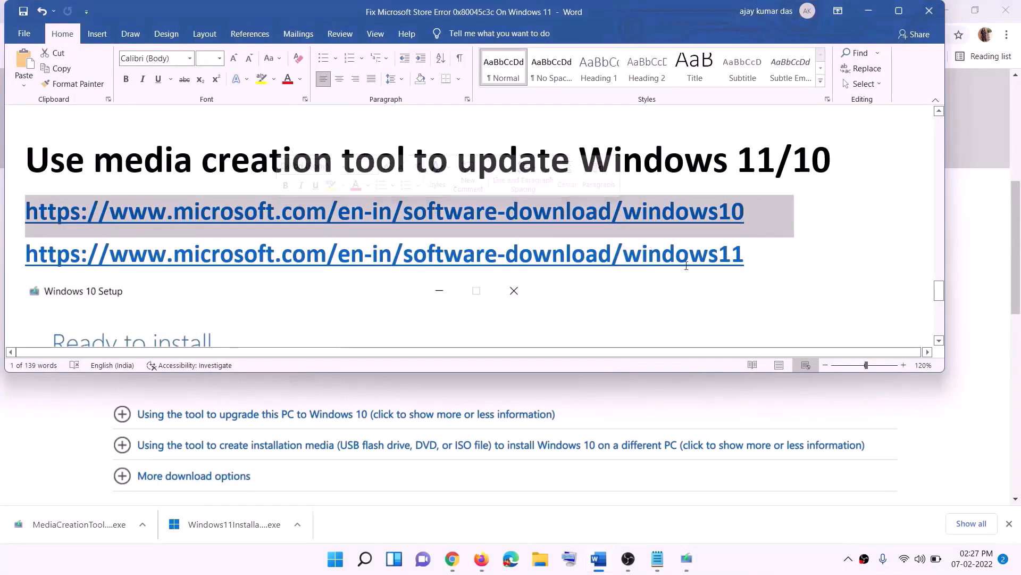
{"action": "triple_click", "coordinate": [746, 254]}
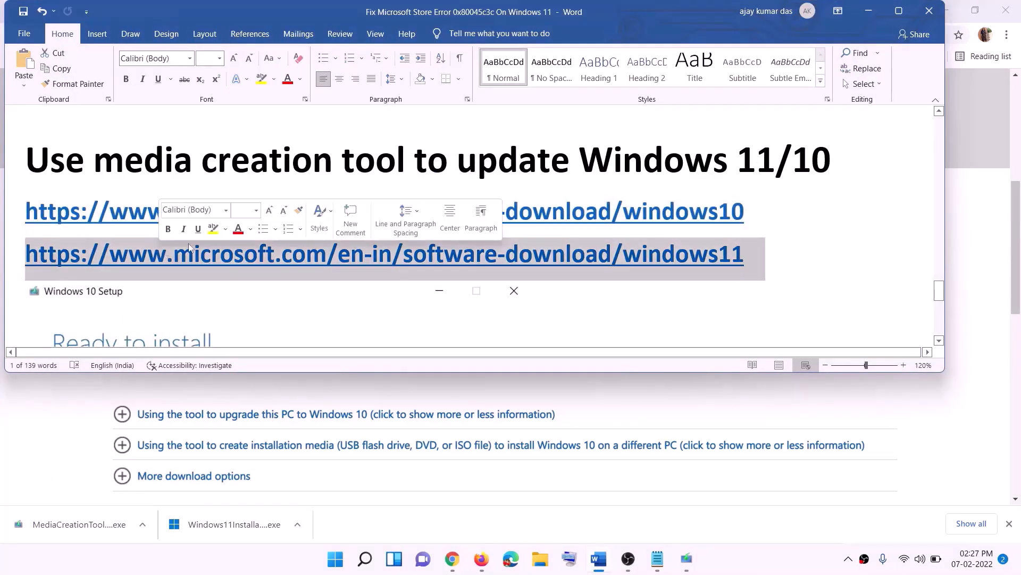
{"action": "left_click", "coordinate": [869, 11]}
{"action": "scroll", "coordinate": [434, 273], "scroll_direction": "up", "scroll_amount": 6}
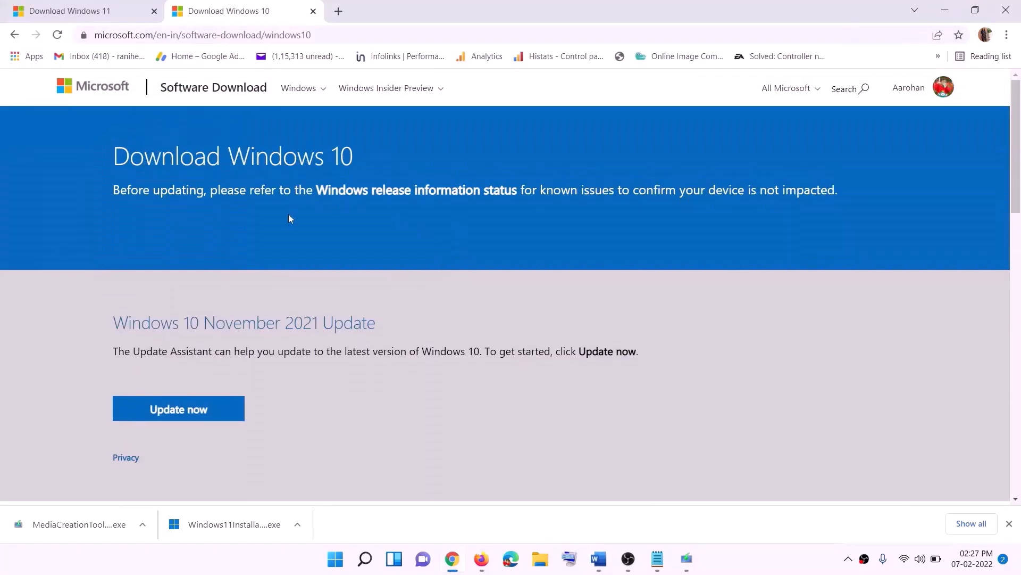
{"action": "scroll", "coordinate": [355, 189], "scroll_direction": "down", "scroll_amount": 5}
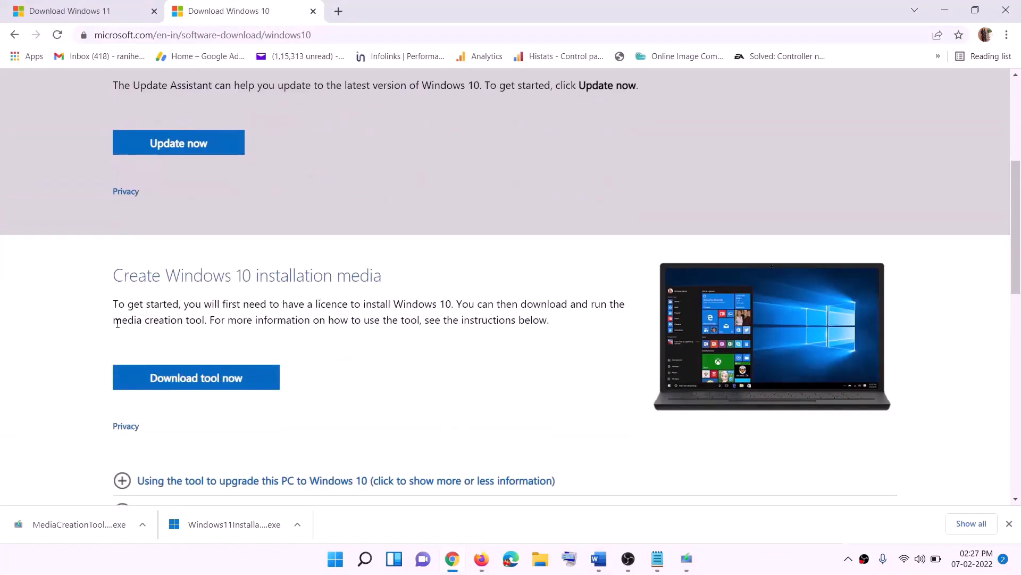
{"action": "left_click_drag", "start_coordinate": [122, 319], "coordinate": [246, 314]}
{"action": "scroll", "coordinate": [340, 292], "scroll_direction": "down", "scroll_amount": 3}
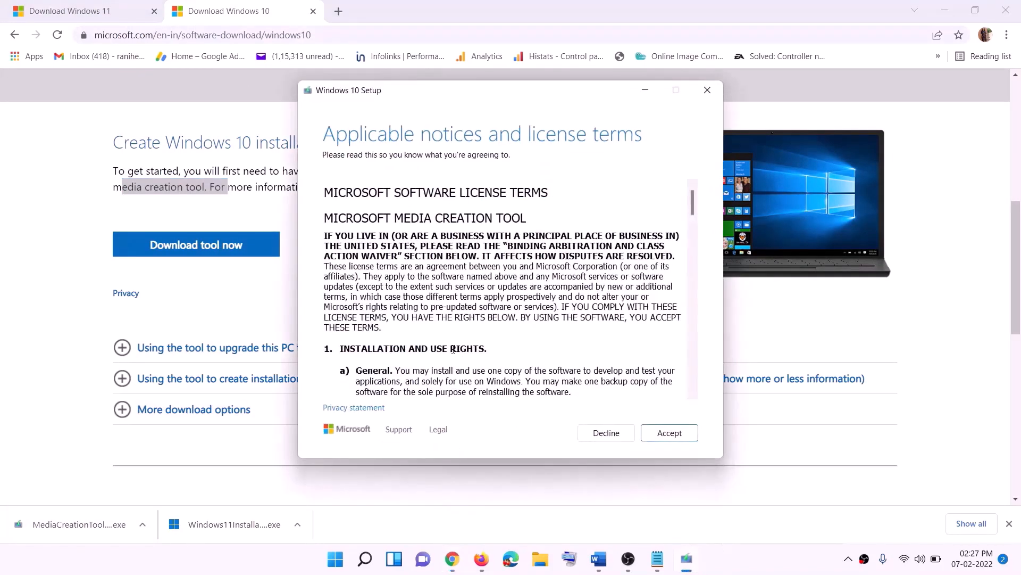
Accept the Windows 10 Setup licence and choose Upgrade this PC now so the download starts
{"action": "left_click", "coordinate": [665, 434]}
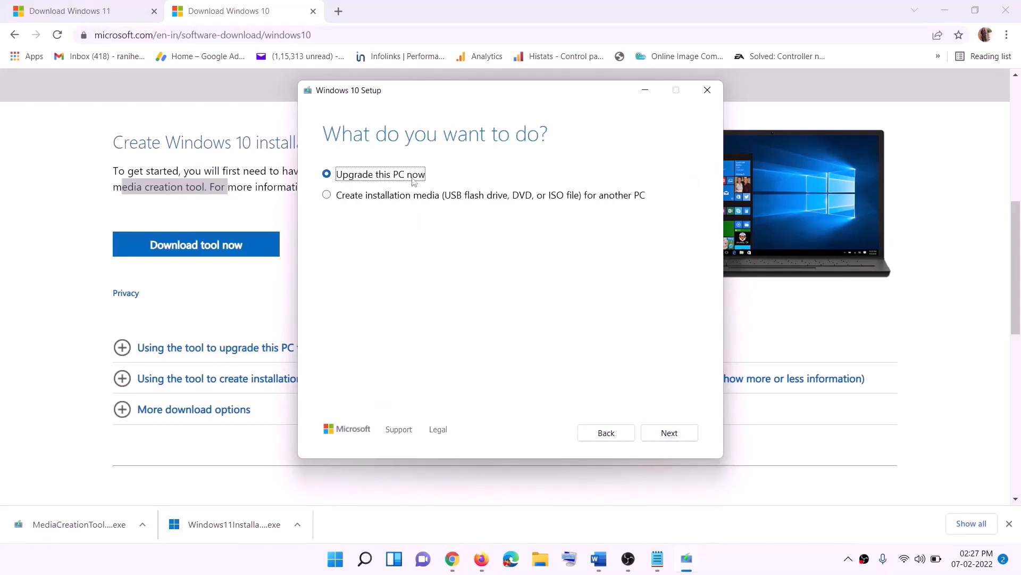
{"action": "left_click", "coordinate": [668, 433]}
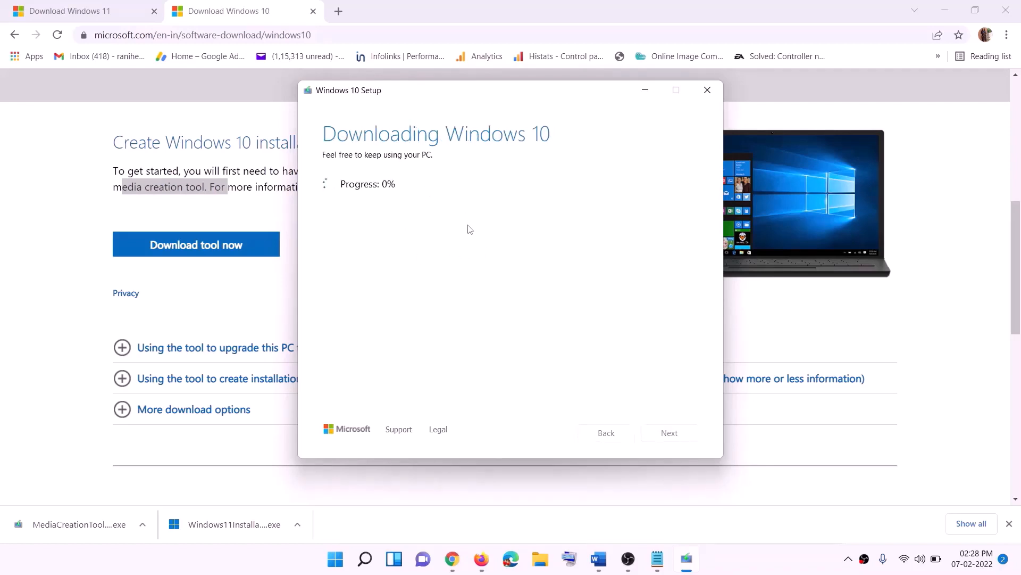
{"action": "left_click", "coordinate": [754, 571]}
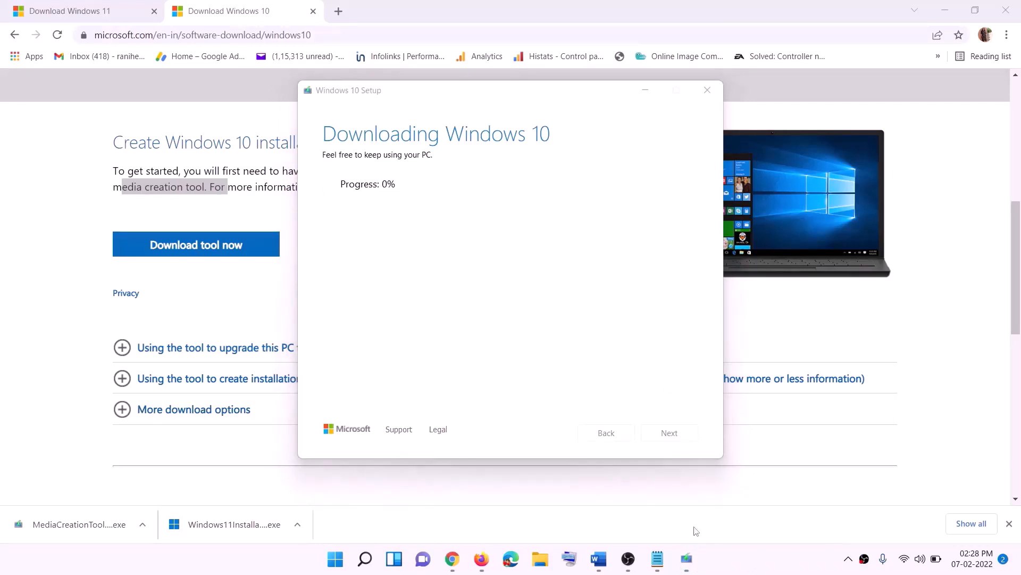
Maximize the Word guide to read ahead, then go to the Download Windows 11 page in Chrome
{"action": "left_click", "coordinate": [600, 562]}
{"action": "scroll", "coordinate": [109, 257], "scroll_direction": "down", "scroll_amount": 1}
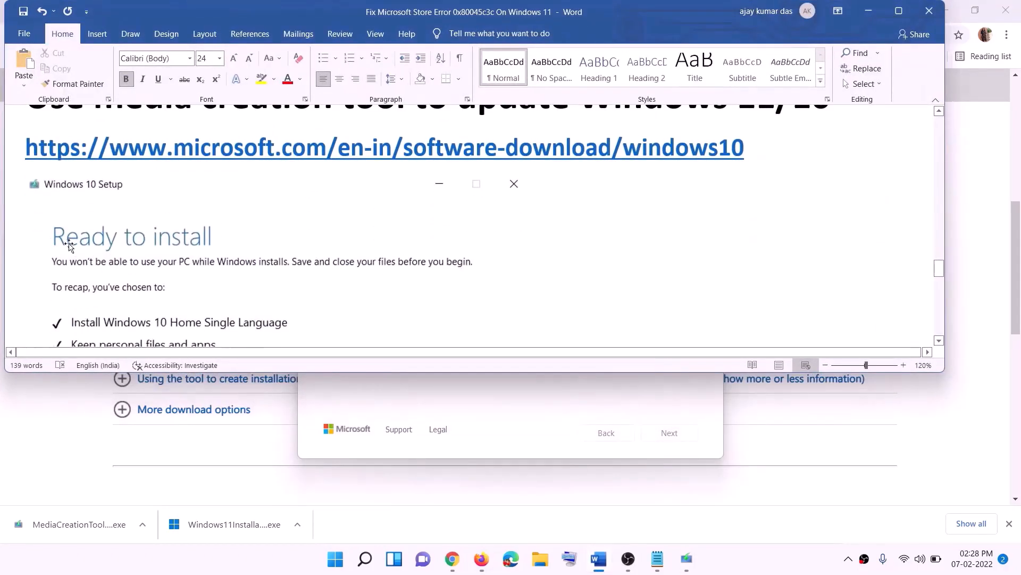
{"action": "left_click", "coordinate": [899, 10]}
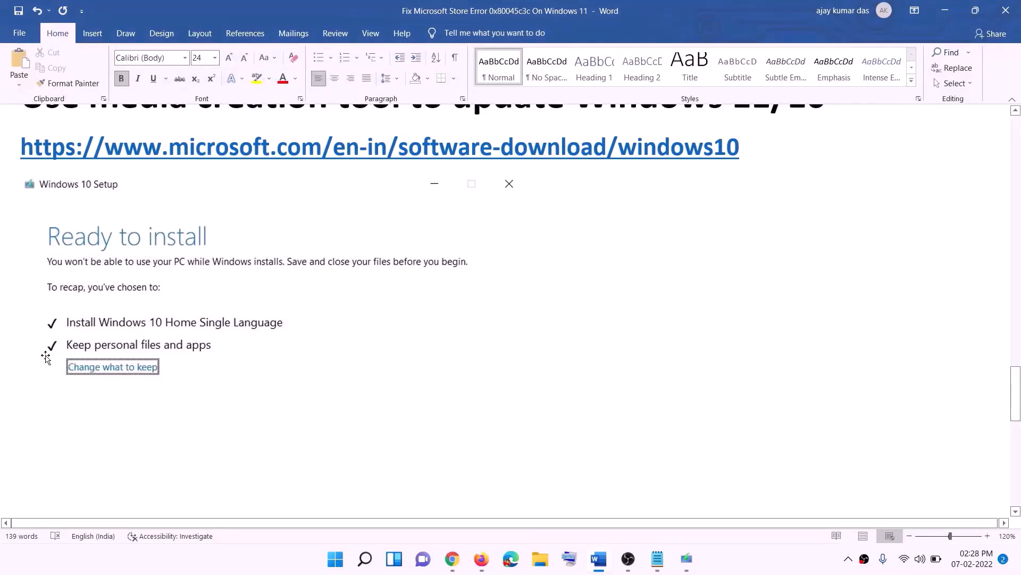
{"action": "scroll", "coordinate": [524, 370], "scroll_direction": "down", "scroll_amount": 2}
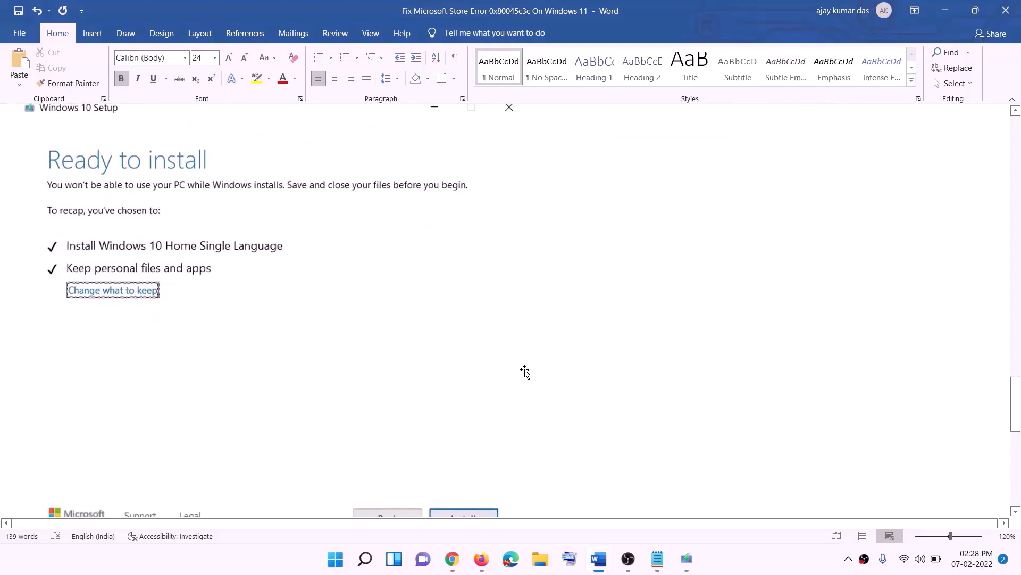
{"action": "scroll", "coordinate": [525, 372], "scroll_direction": "down", "scroll_amount": 1}
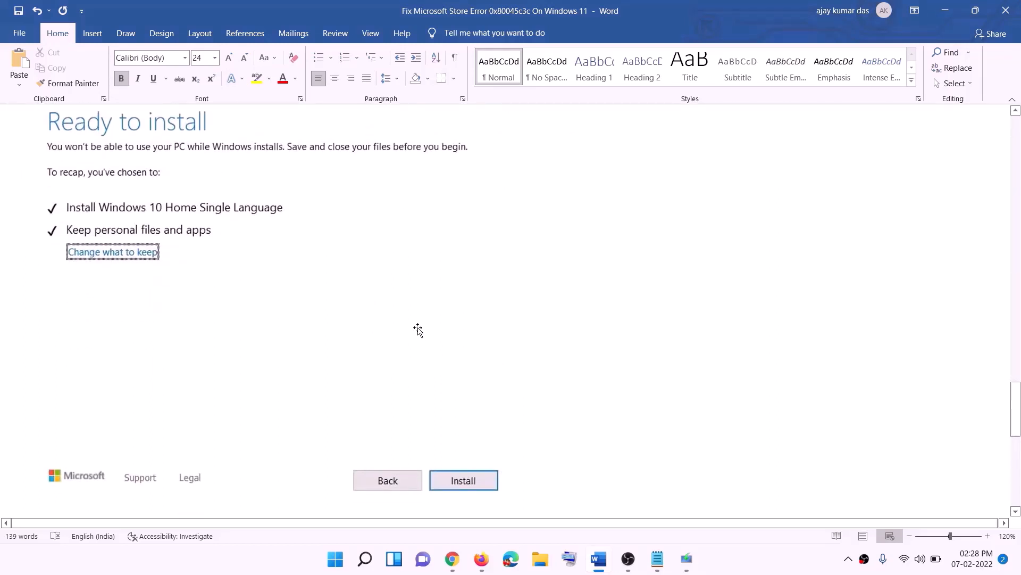
{"action": "scroll", "coordinate": [418, 330], "scroll_direction": "up", "scroll_amount": 1}
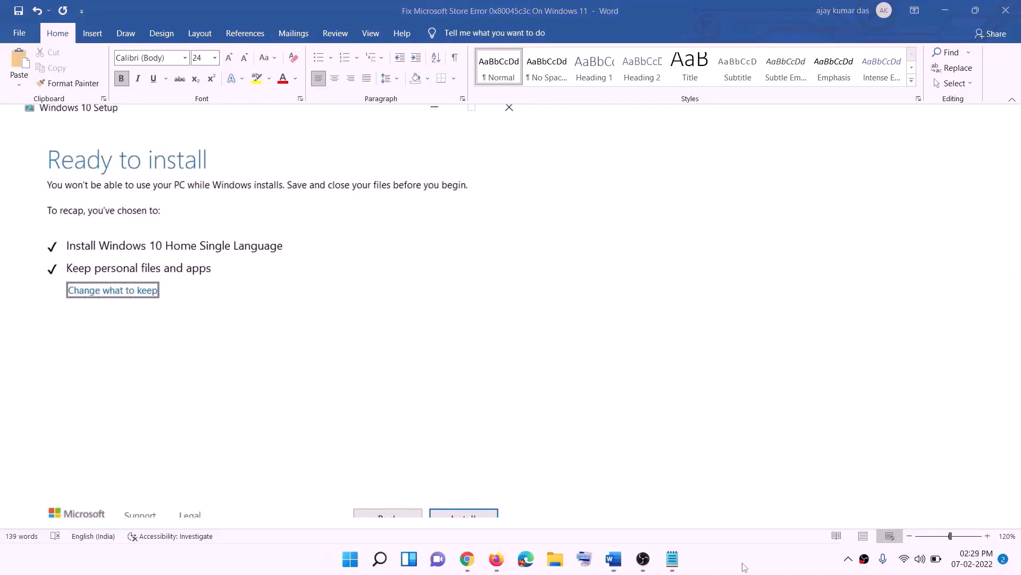
{"action": "left_click", "coordinate": [473, 564]}
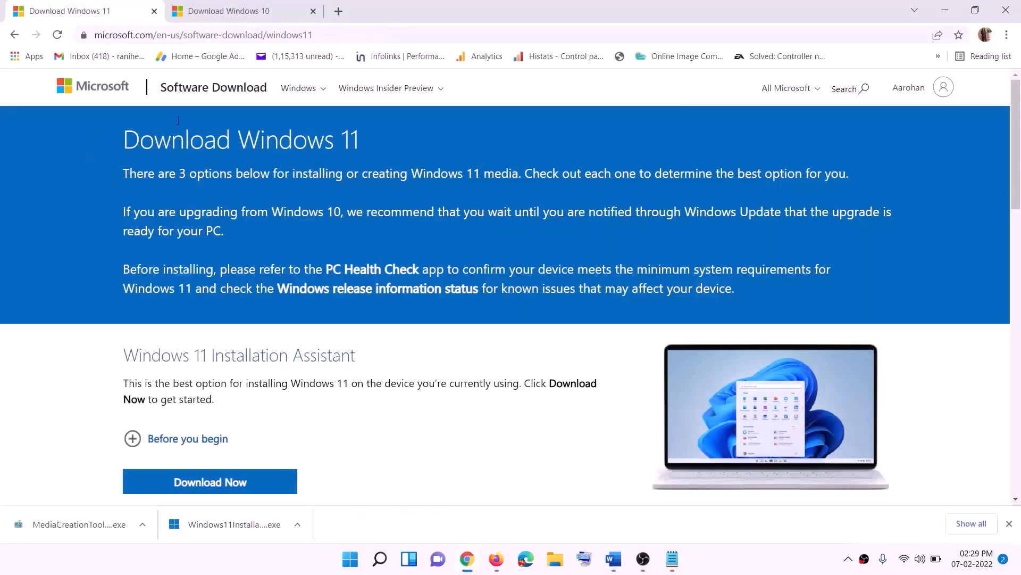
Download the Windows 11 media creation tool and run it with administrator approval
{"action": "scroll", "coordinate": [330, 349], "scroll_direction": "down", "scroll_amount": 5}
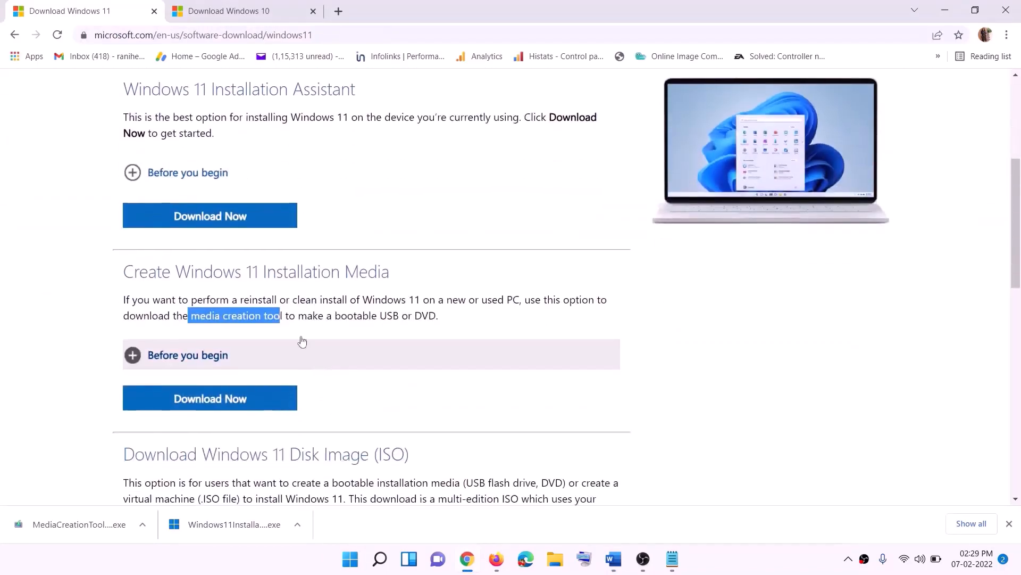
{"action": "left_click", "coordinate": [196, 316]}
{"action": "left_click_drag", "start_coordinate": [195, 316], "coordinate": [295, 316]}
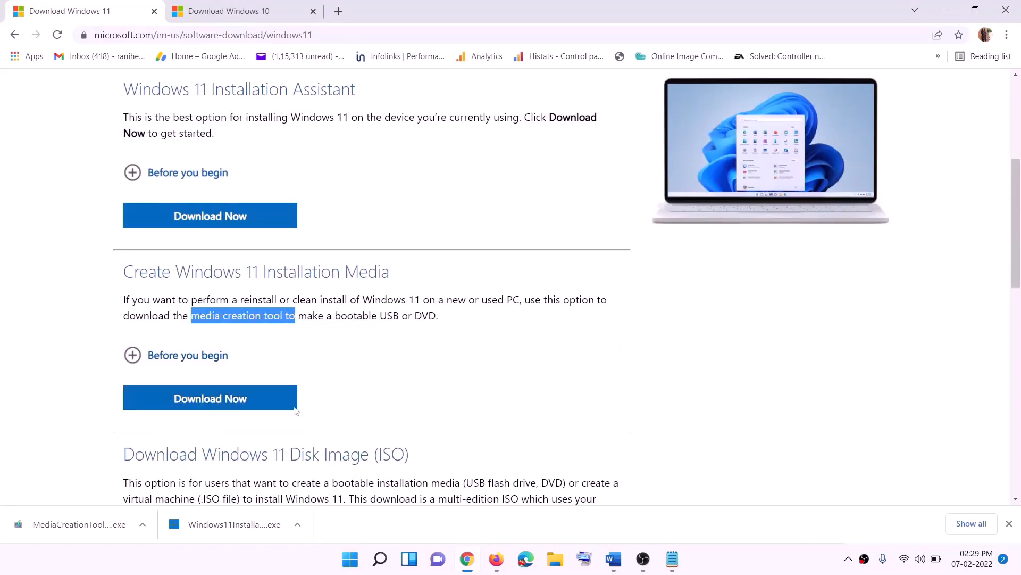
{"action": "left_click", "coordinate": [204, 403]}
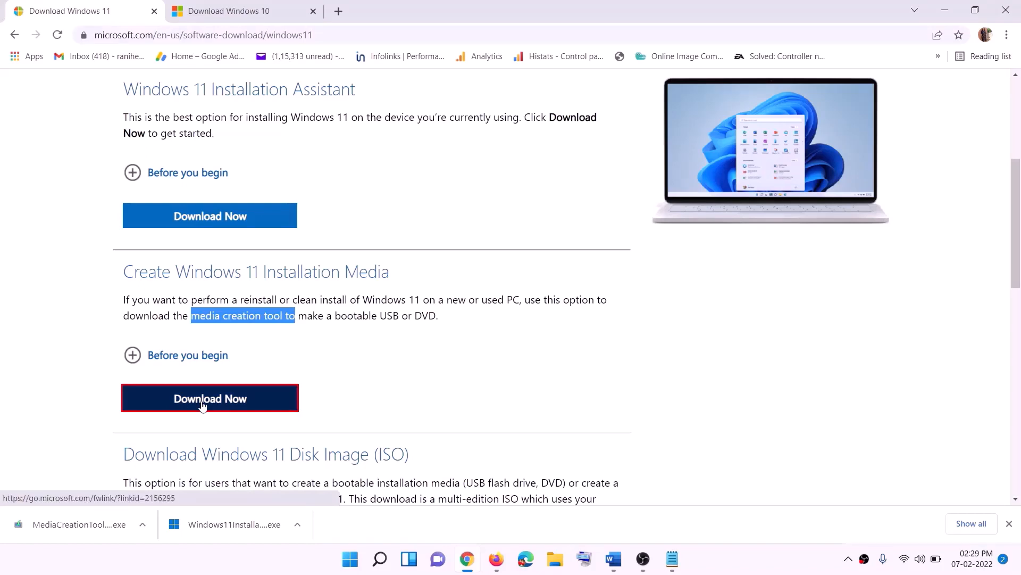
{"action": "left_click", "coordinate": [72, 532]}
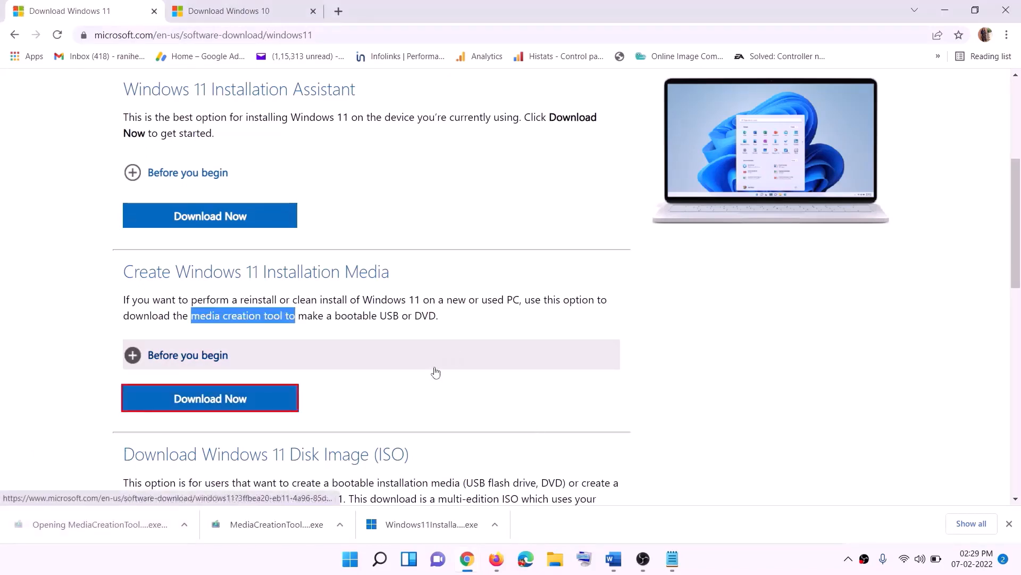
{"action": "left_click", "coordinate": [454, 394]}
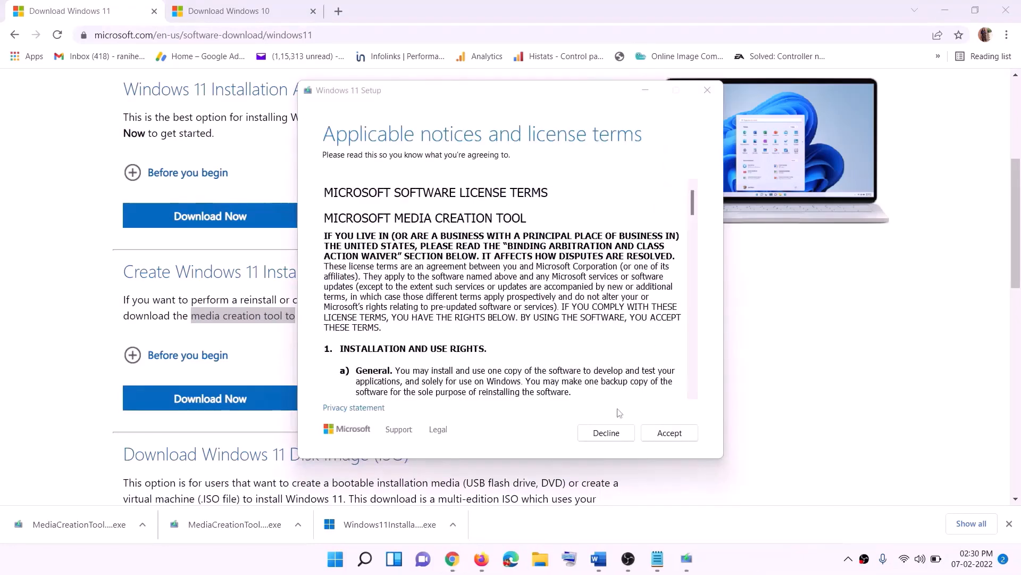
Accept the terms, keep the recommended edition, and save an ISO file to the Desktop before exiting setup
{"action": "left_click", "coordinate": [655, 432]}
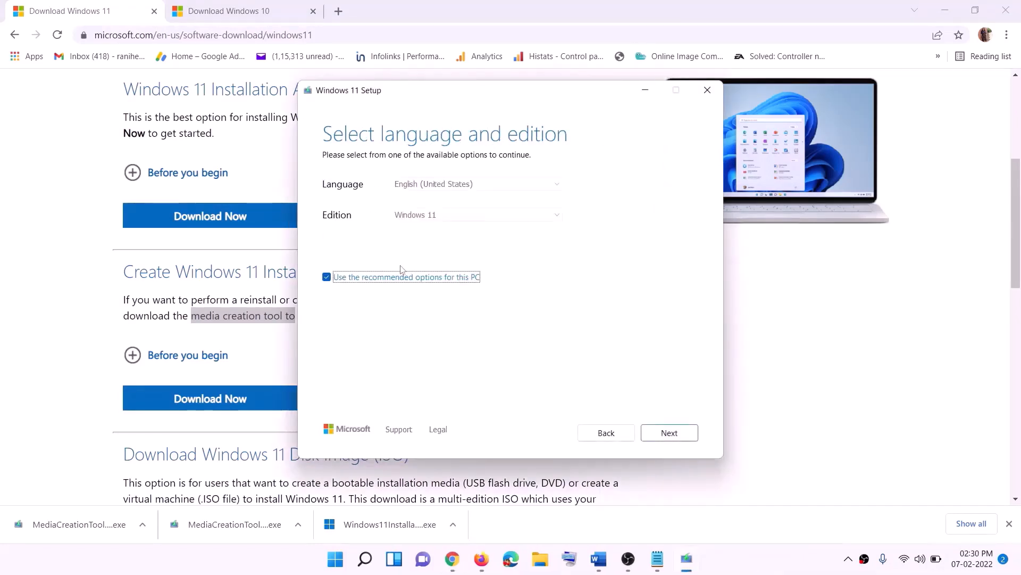
{"action": "left_click", "coordinate": [662, 432]}
{"action": "left_click", "coordinate": [338, 231]}
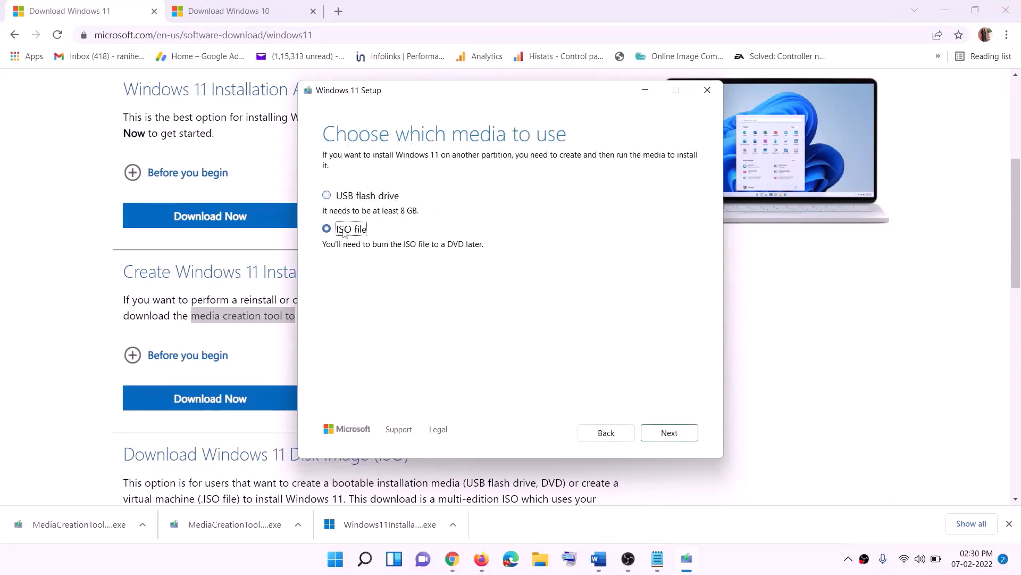
{"action": "left_click", "coordinate": [669, 432]}
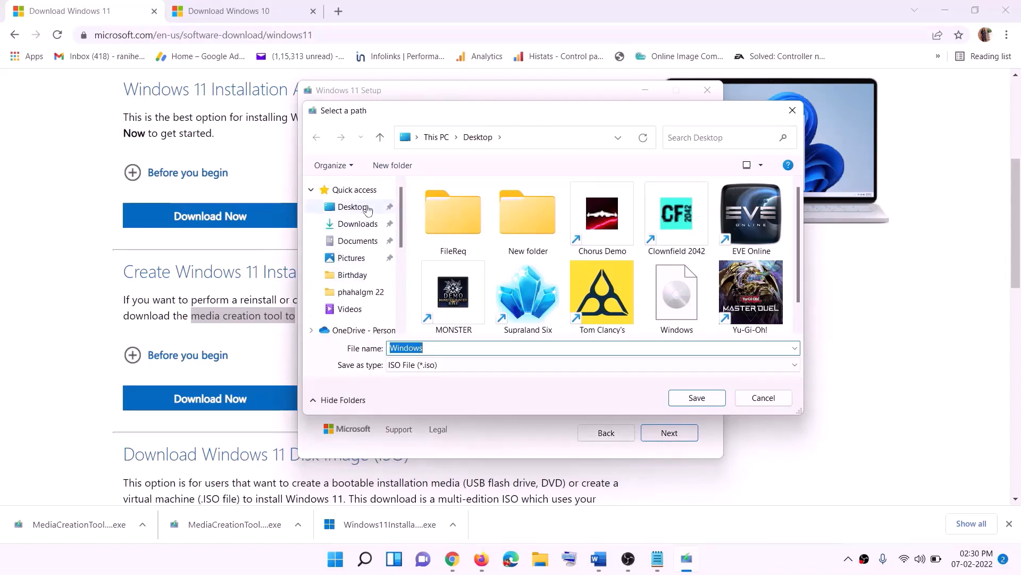
{"action": "left_click", "coordinate": [324, 211]}
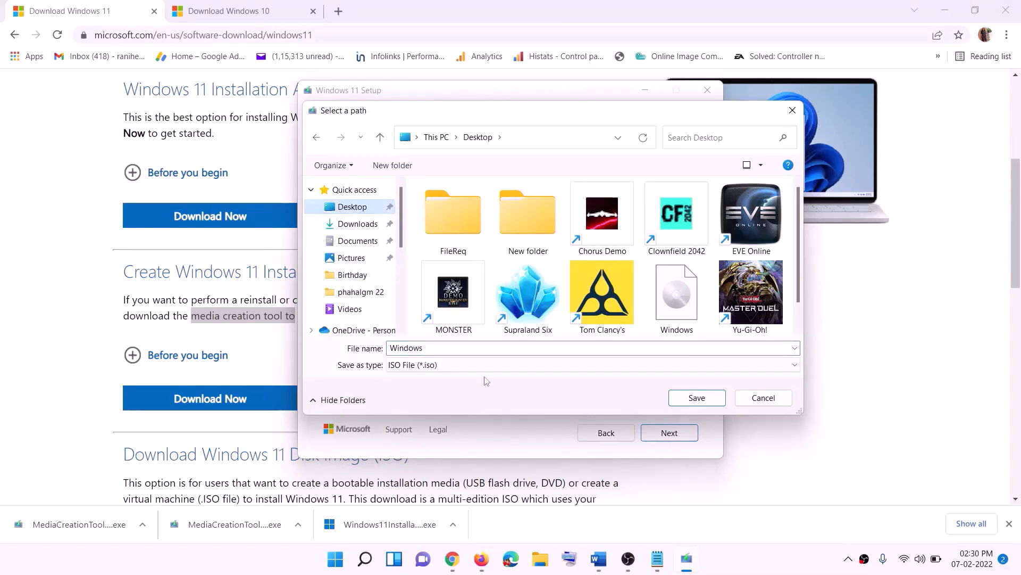
{"action": "left_click", "coordinate": [701, 403]}
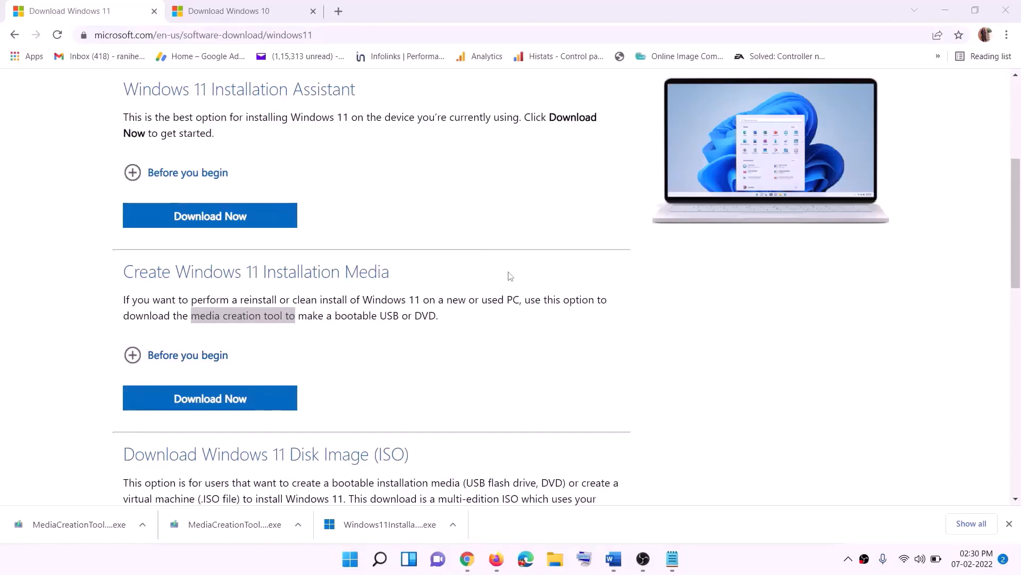
Mount the Windows ISO on the desktop and run its setup as administrator, continuing past Install Windows 11
{"action": "key", "text": "super+d"}
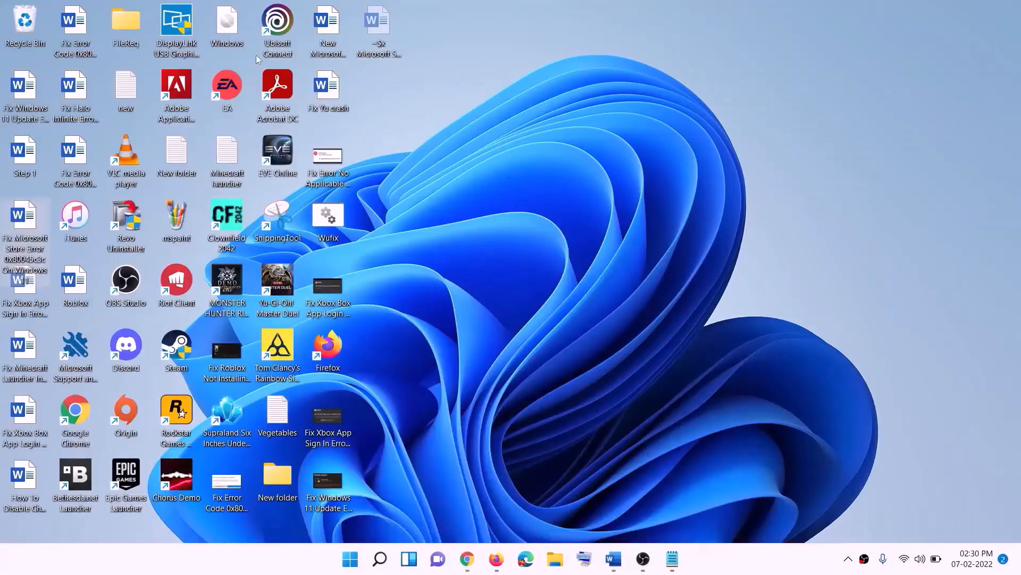
{"action": "left_click_drag", "start_coordinate": [233, 28], "coordinate": [419, 319]}
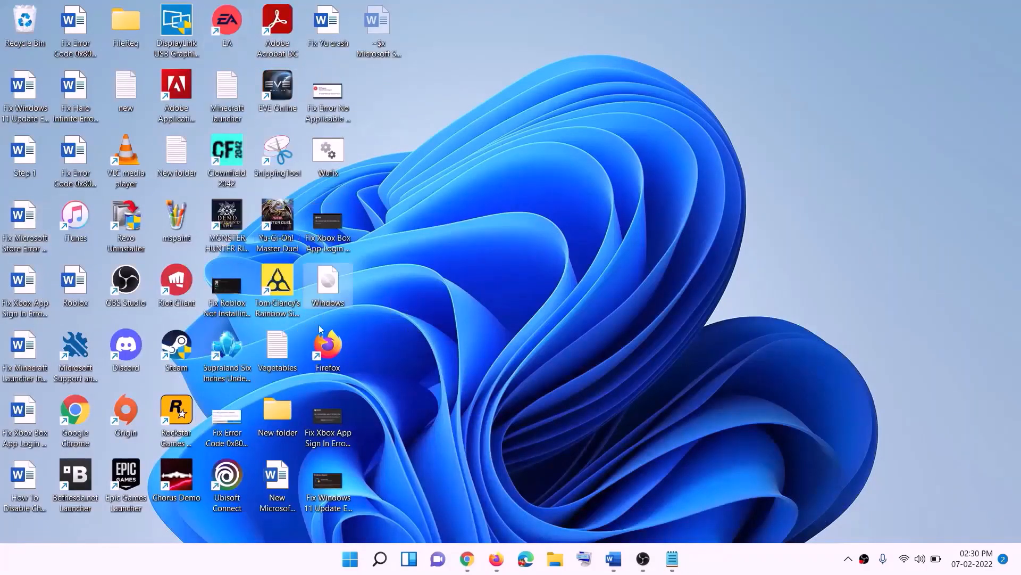
{"action": "double_click", "coordinate": [333, 290]}
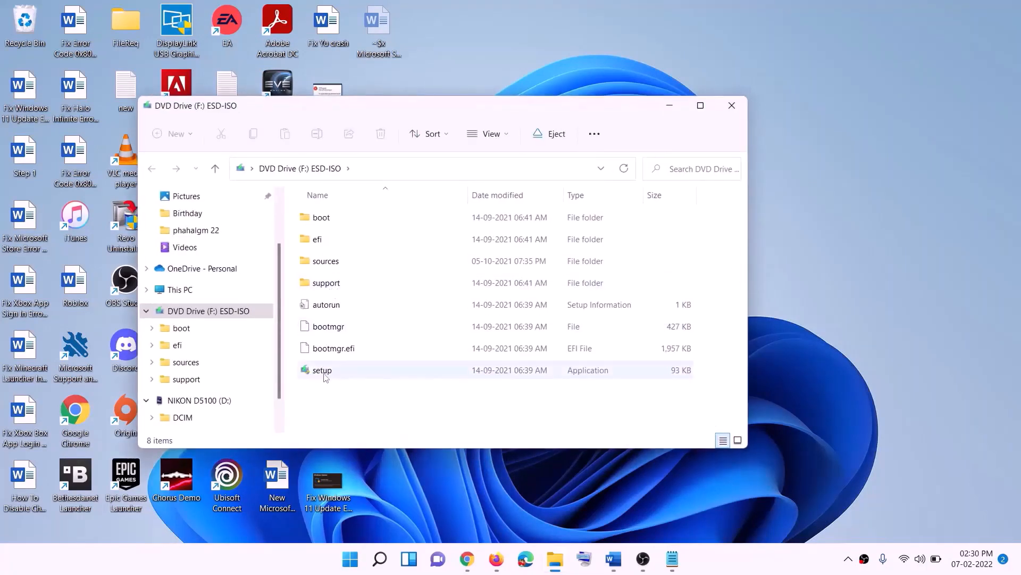
{"action": "left_click", "coordinate": [326, 373]}
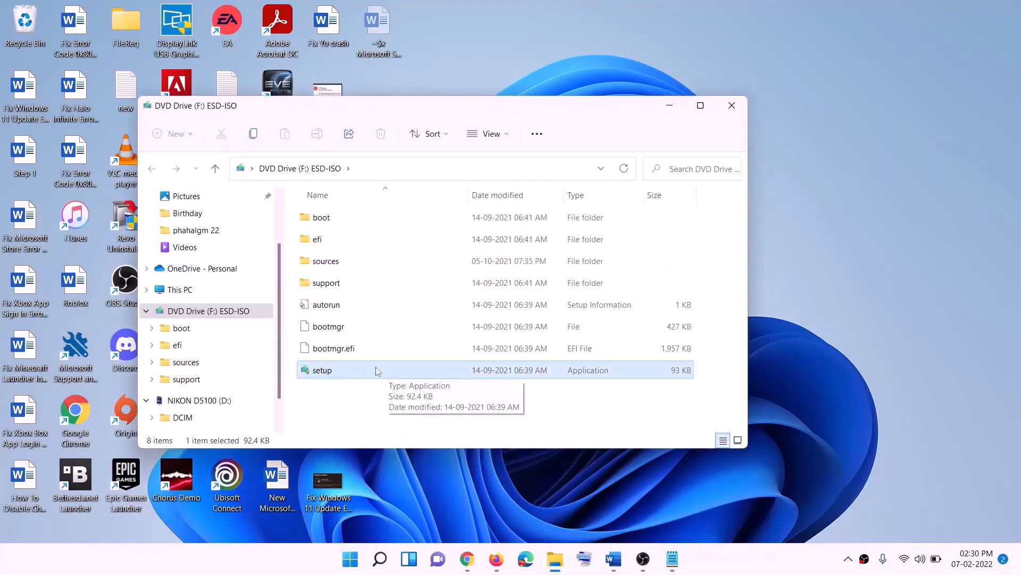
{"action": "double_click", "coordinate": [348, 369]}
{"action": "left_click", "coordinate": [404, 416]}
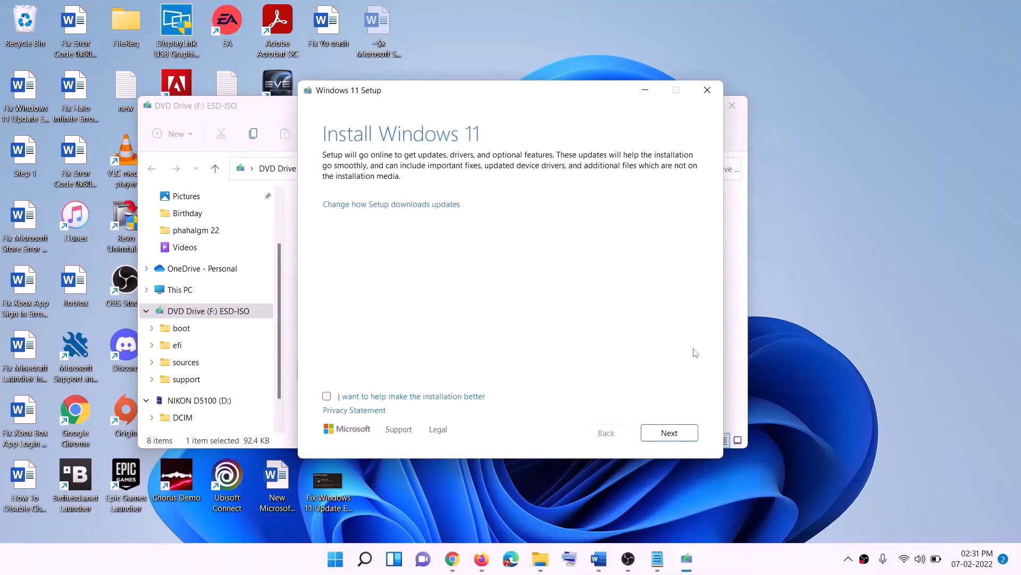
{"action": "left_click", "coordinate": [685, 431]}
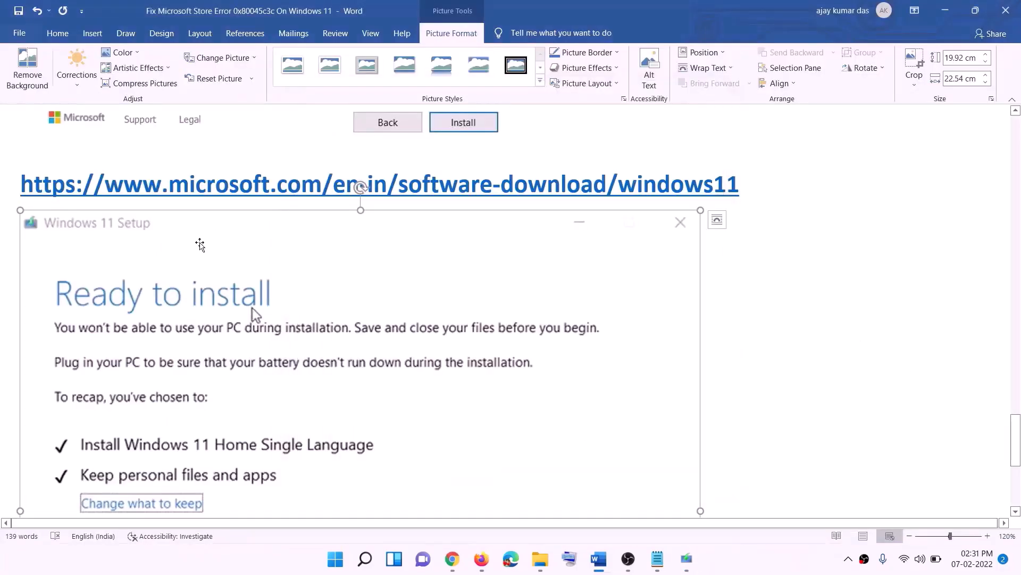
{"action": "scroll", "coordinate": [236, 266], "scroll_direction": "down", "scroll_amount": 2}
{"action": "scroll", "coordinate": [236, 266], "scroll_direction": "down", "scroll_amount": 3}
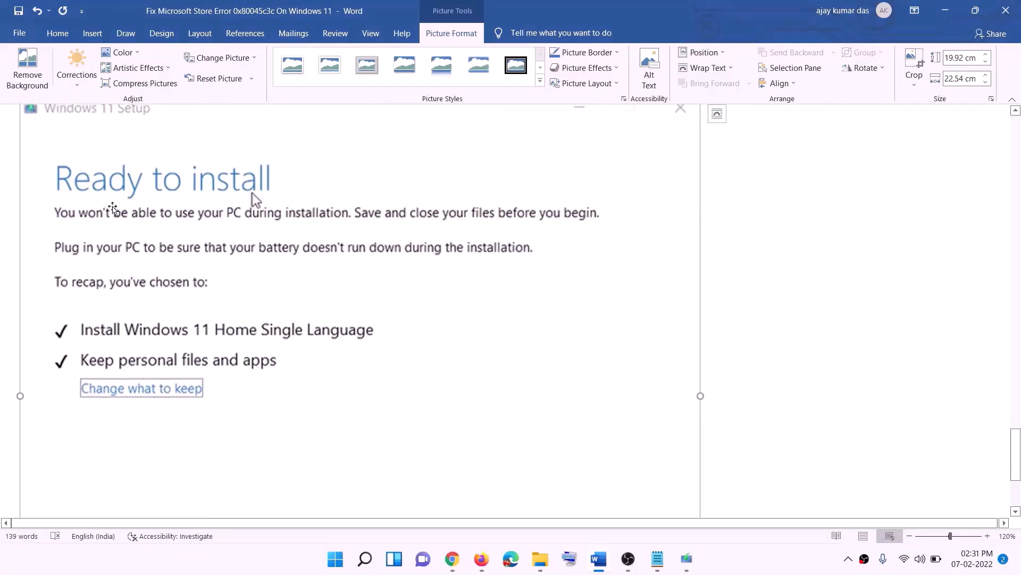
{"action": "scroll", "coordinate": [282, 209], "scroll_direction": "down", "scroll_amount": 1}
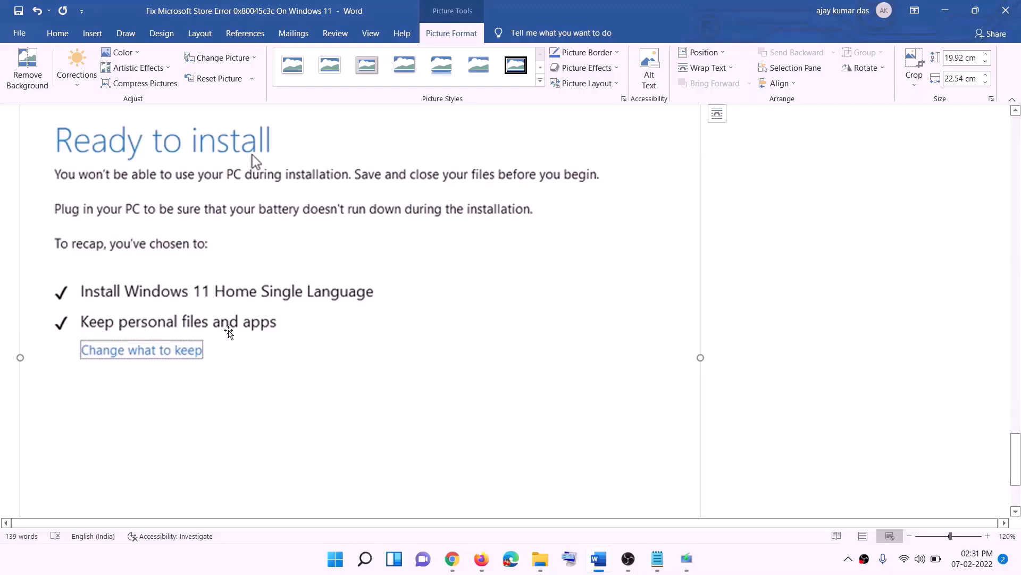
{"action": "scroll", "coordinate": [228, 328], "scroll_direction": "down", "scroll_amount": 3}
{"action": "scroll", "coordinate": [540, 396], "scroll_direction": "up", "scroll_amount": 7}
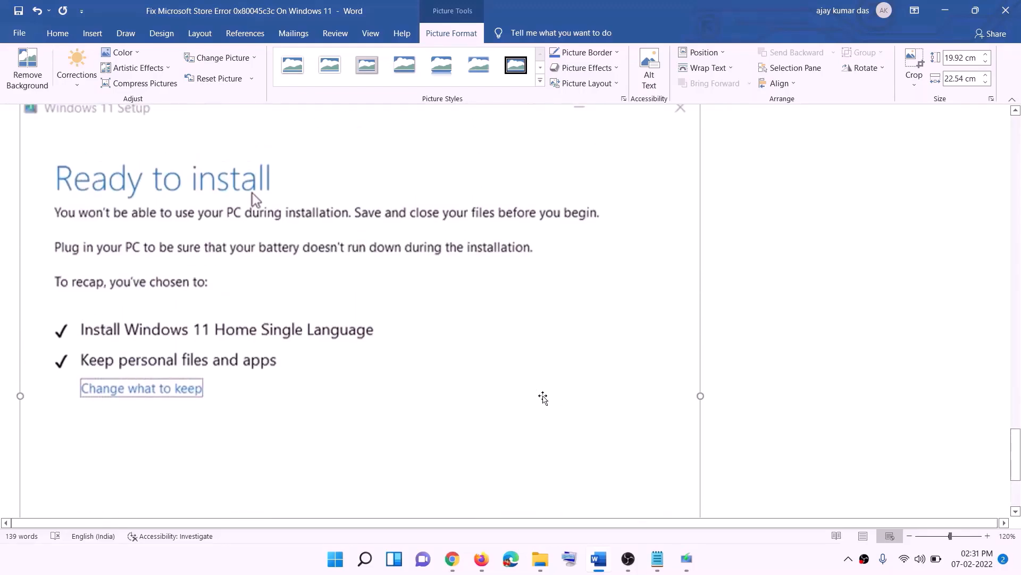